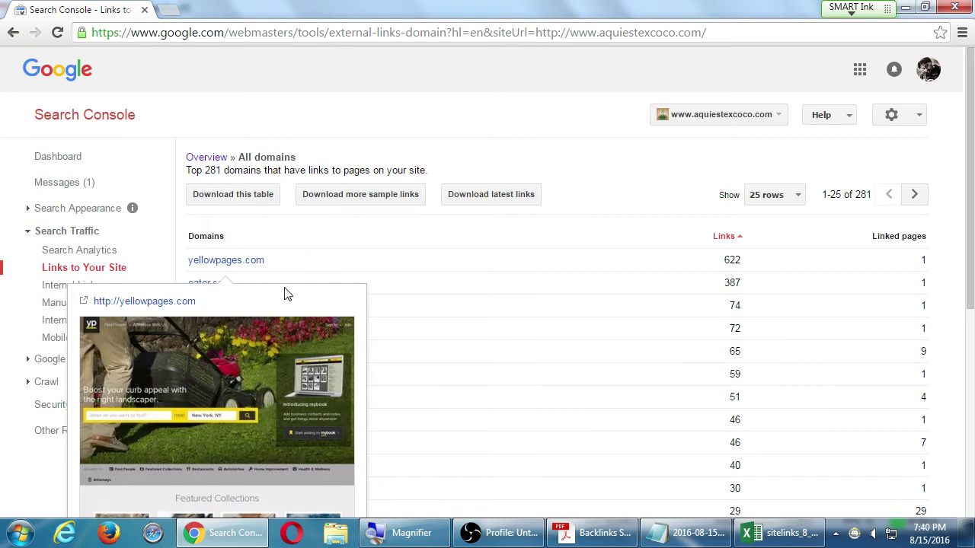
# Try to download the table of all linking domains as CSV and open the downloaded file.
pyautogui.click(252, 202)
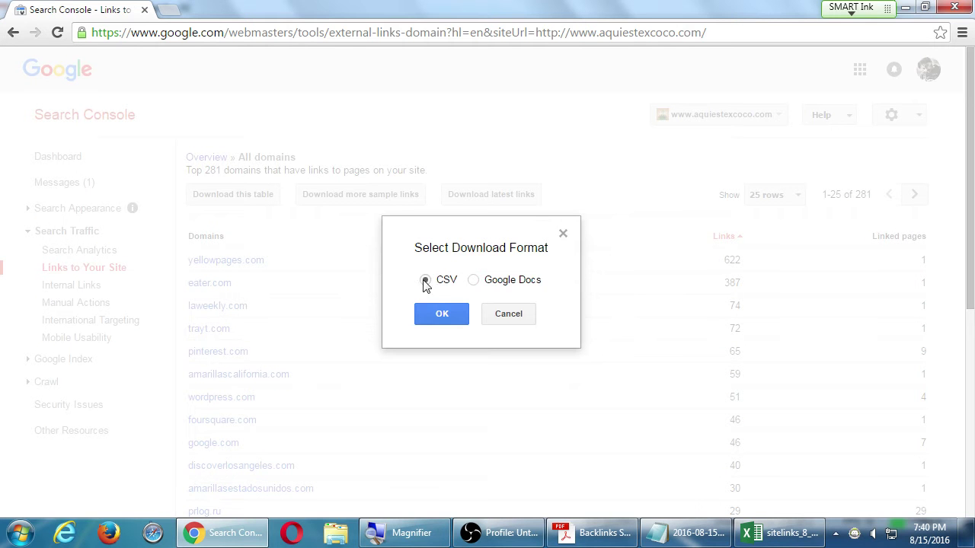
pyautogui.click(431, 315)
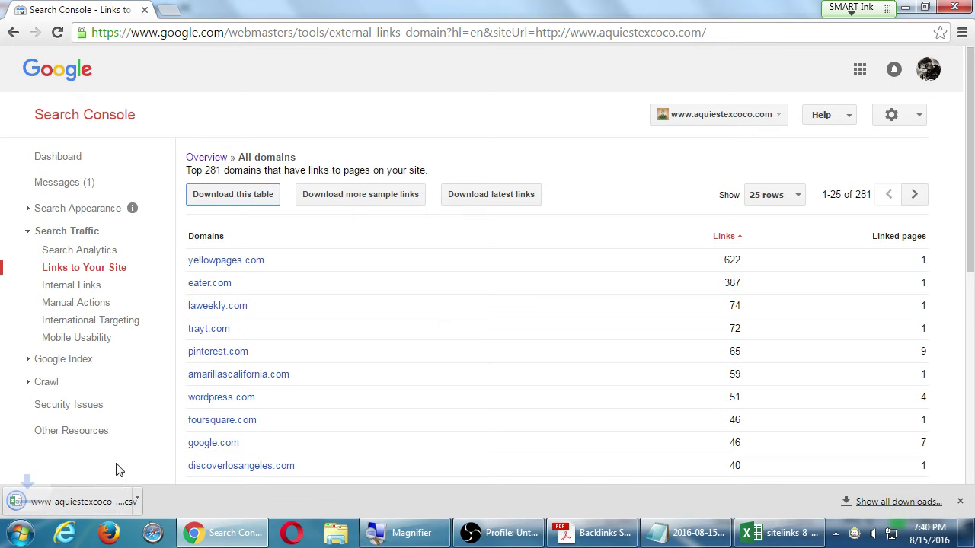
pyautogui.click(66, 503)
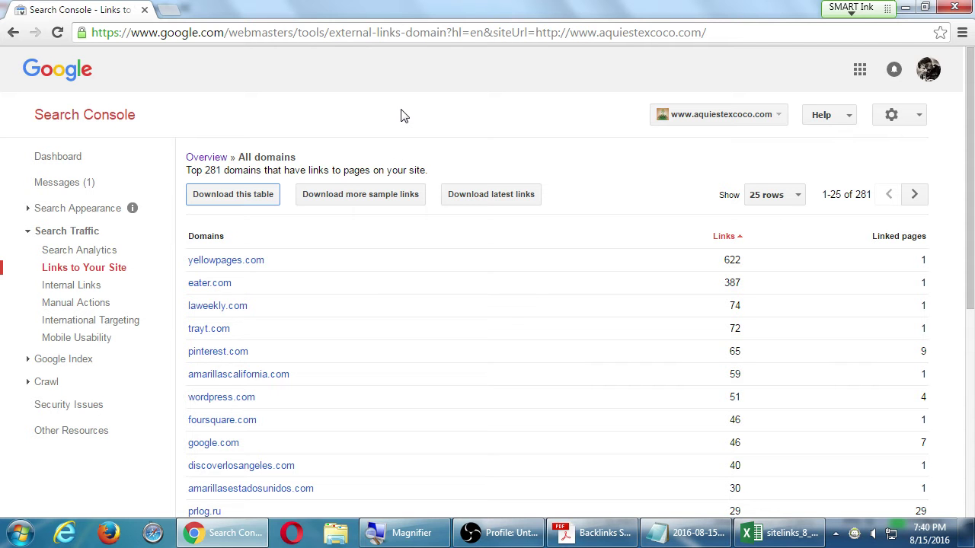
# Switch to Excel and close the sitelinks_8_16_2016.csv workbook.
pyautogui.click(770, 546)
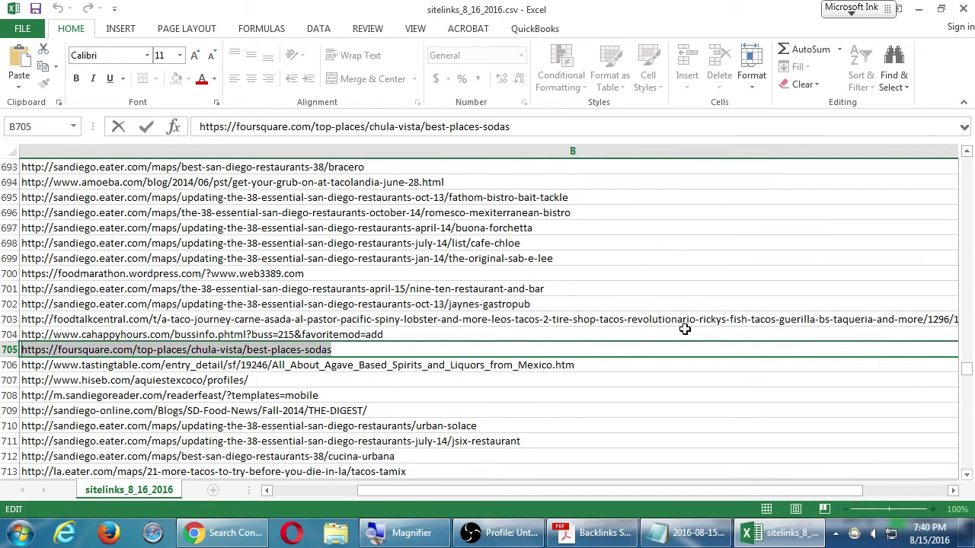
pyautogui.click(963, 8)
pyautogui.click(498, 284)
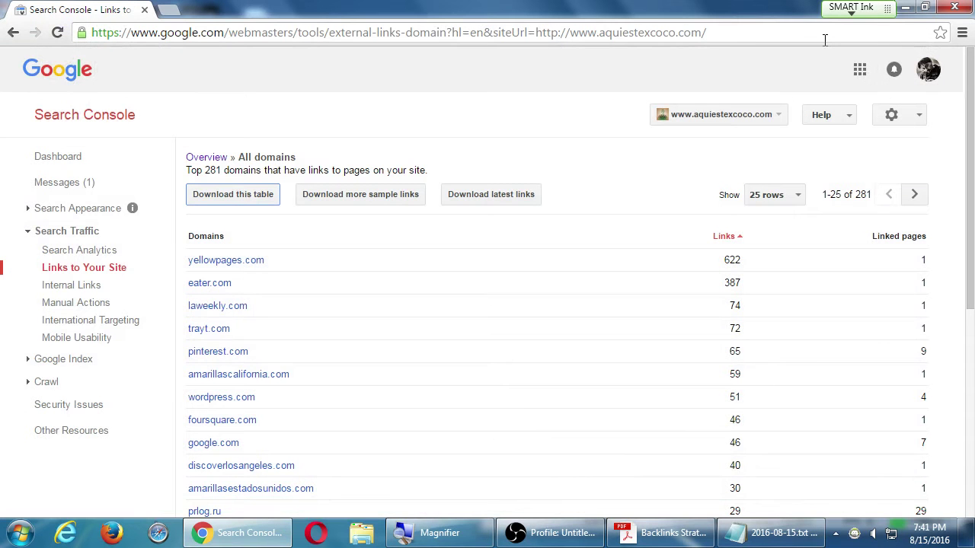
# Download the linking domains table as CSV again and open it in Excel with the Domains column fitted to its contents.
pyautogui.click(220, 193)
pyautogui.click(431, 313)
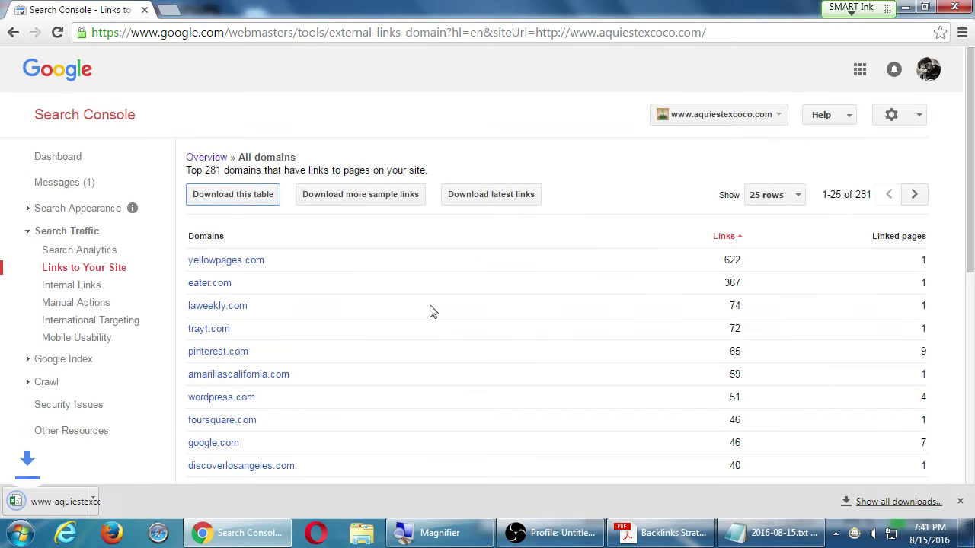
pyautogui.click(84, 501)
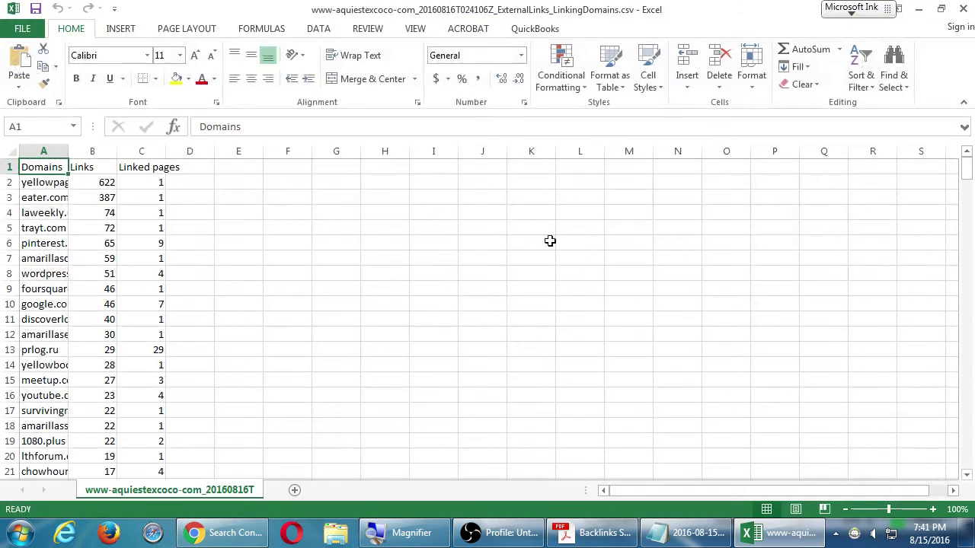
pyautogui.doubleClick(70, 155)
# Examine the linking domains and their link counts in the worksheet, from prlog.ru and archive.is down past b2byellowpages.com.
pyautogui.scroll(-1, 298, 244)
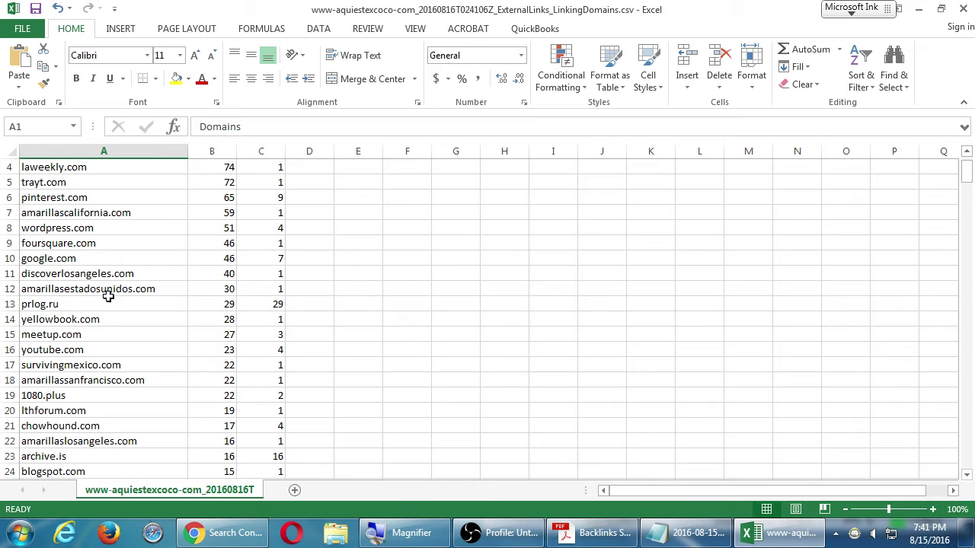
pyautogui.click(70, 303)
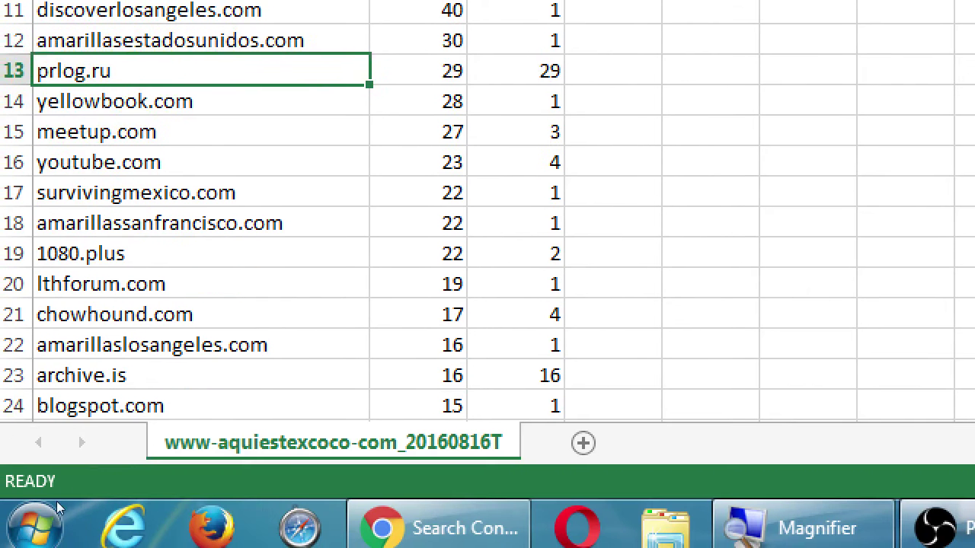
pyautogui.press('Down')
pyautogui.press('Down')
pyautogui.press('Down')
pyautogui.press('Down')
pyautogui.press('Down')
pyautogui.press('Down')
pyautogui.press('Down')
pyautogui.press('Down')
pyautogui.press('Down')
pyautogui.press('Down')
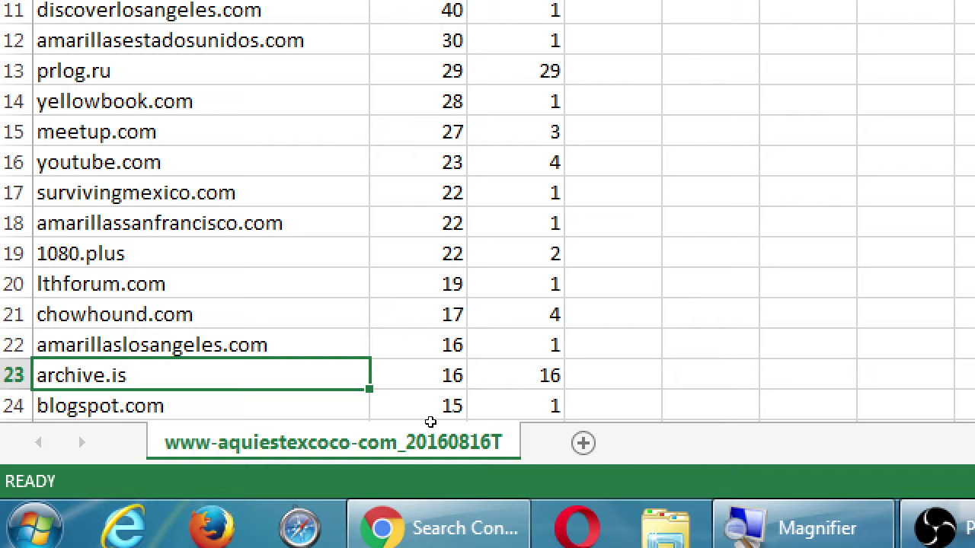
pyautogui.scroll(-3, 431, 421)
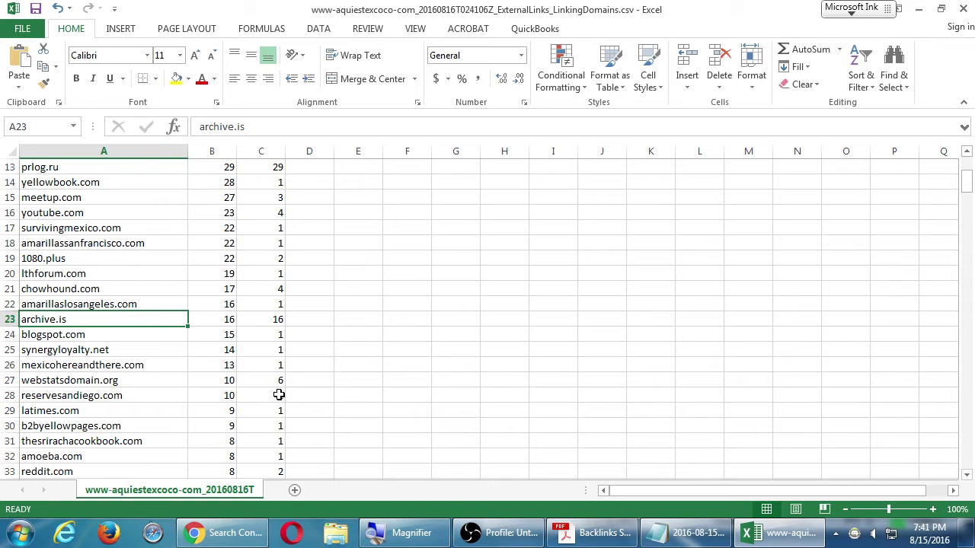
pyautogui.click(89, 430)
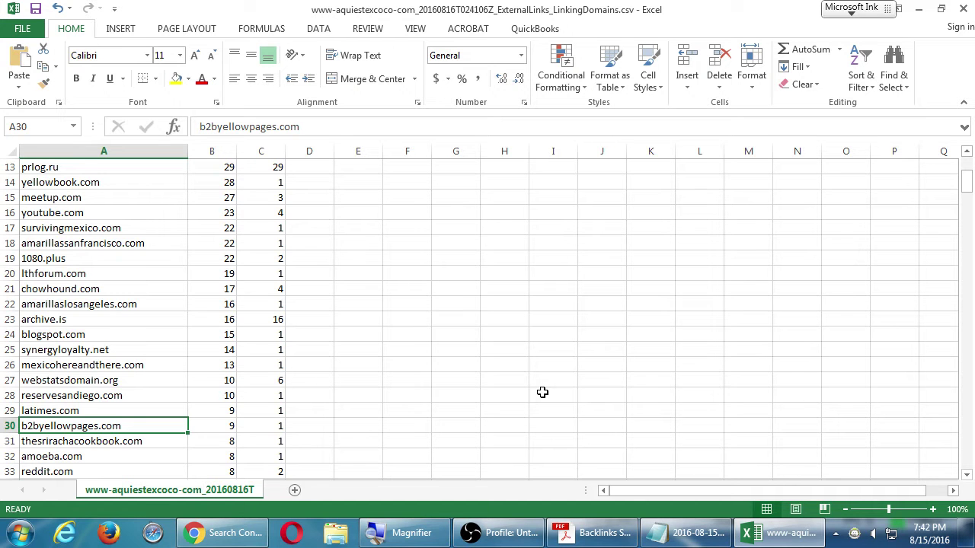
pyautogui.scroll(-5, 542, 392)
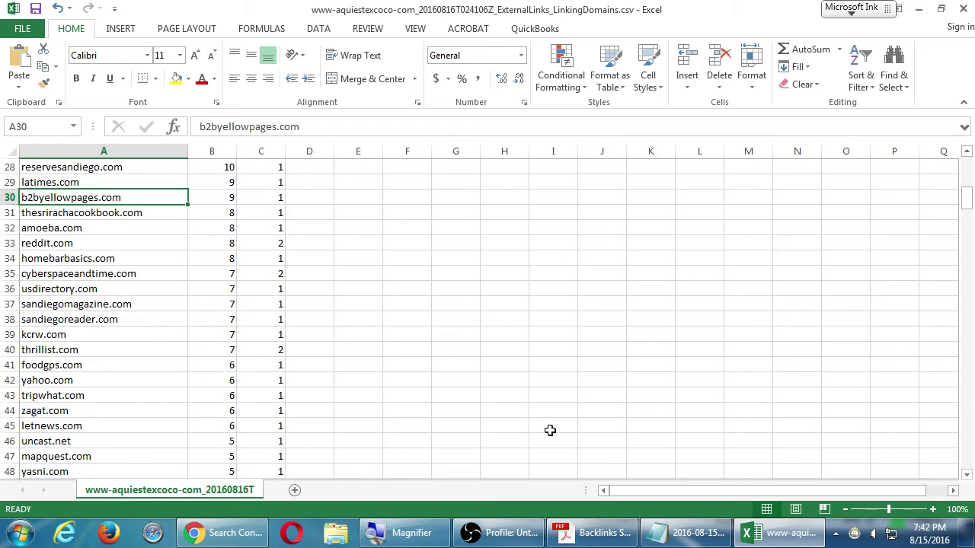
# In Chrome, view which site pages yellowpages.com links to, and return to the list of all domains.
pyautogui.hotkey('alt', 'Tab')
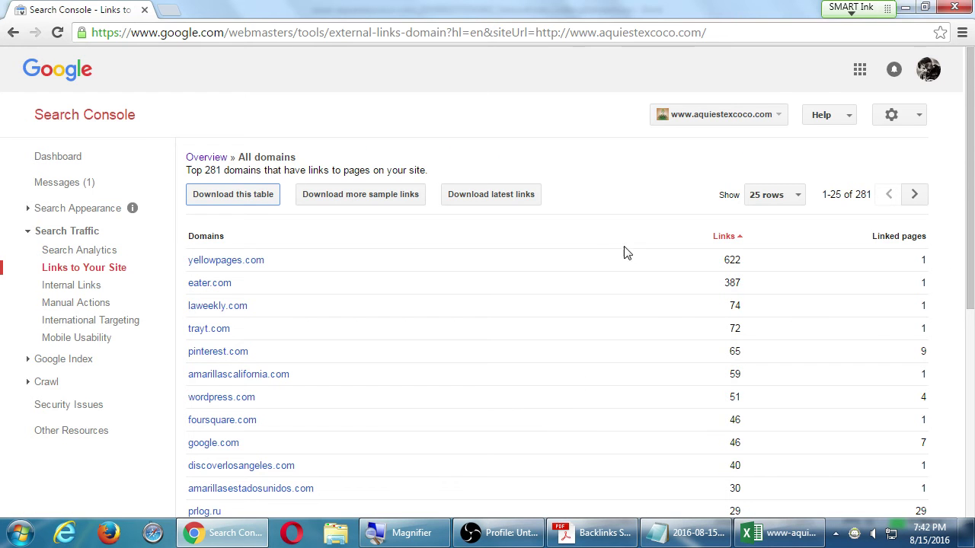
pyautogui.click(250, 261)
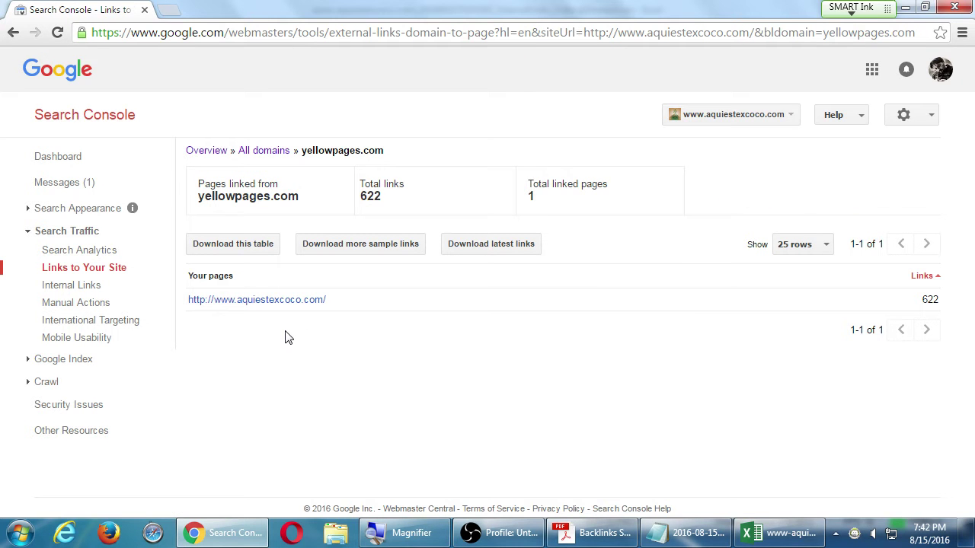
pyautogui.moveTo(303, 308)
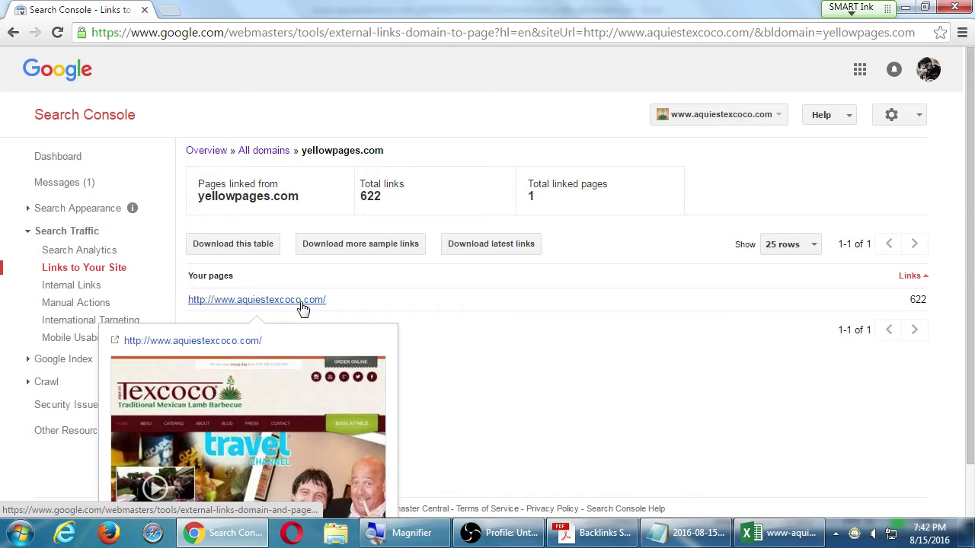
pyautogui.hotkey('alt', 'Left')
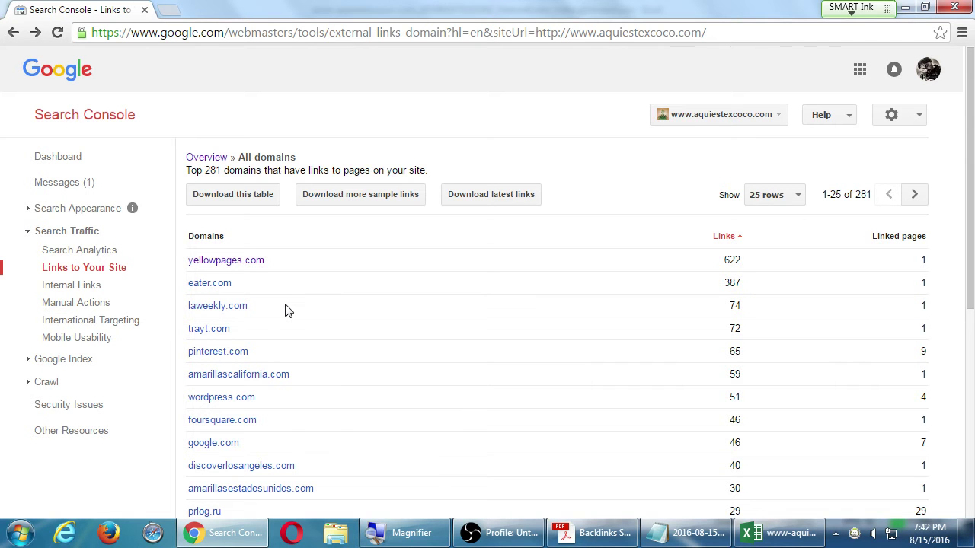
# Look through the list of linking domains and open the Search Console dashboard for the site.
pyautogui.scroll(-5, 442, 353)
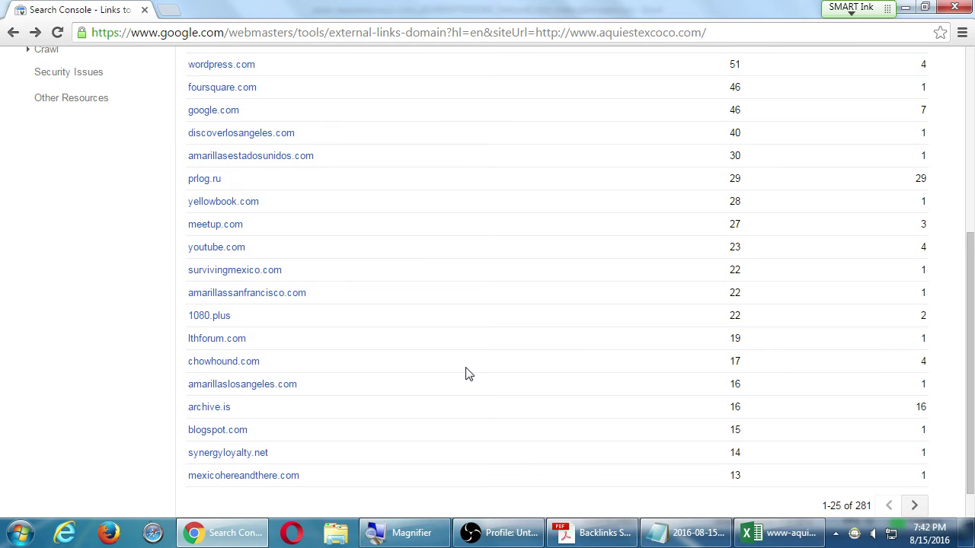
pyautogui.scroll(-1, 468, 374)
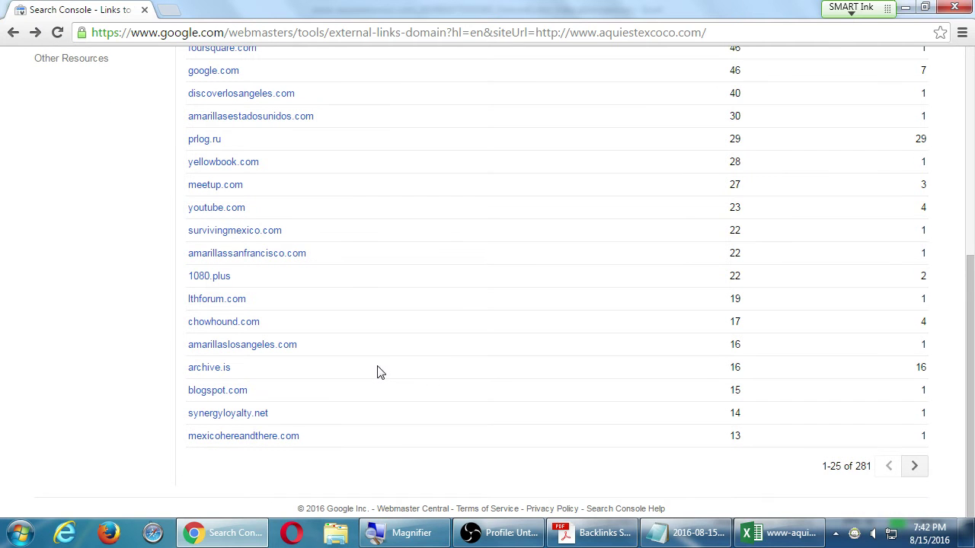
pyautogui.scroll(5, 381, 373)
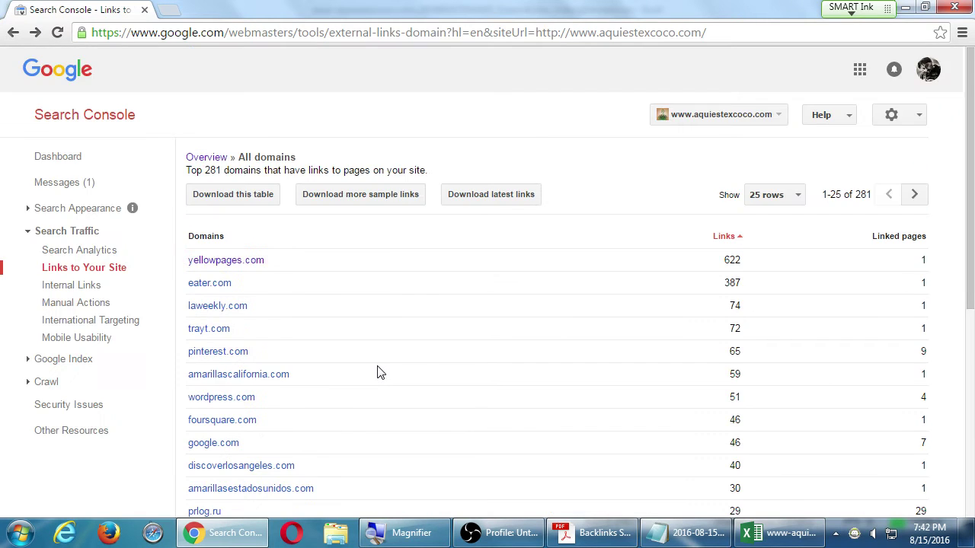
pyautogui.click(53, 161)
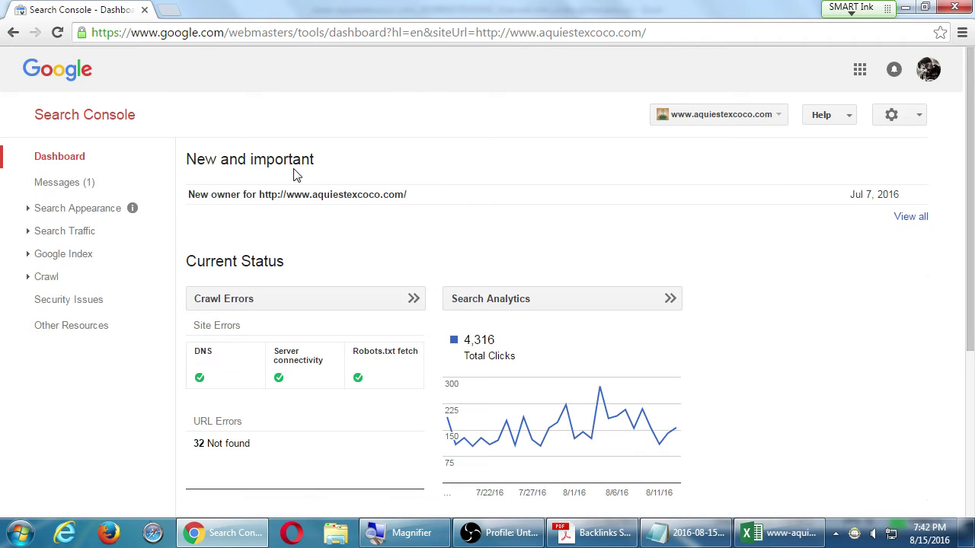
pyautogui.hotkey('ctrl', '-')
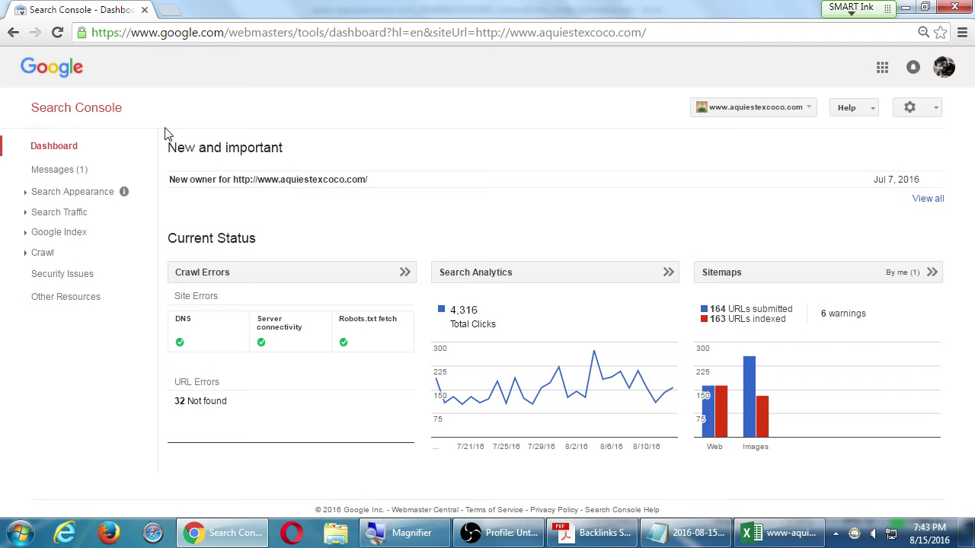
pyautogui.click(678, 536)
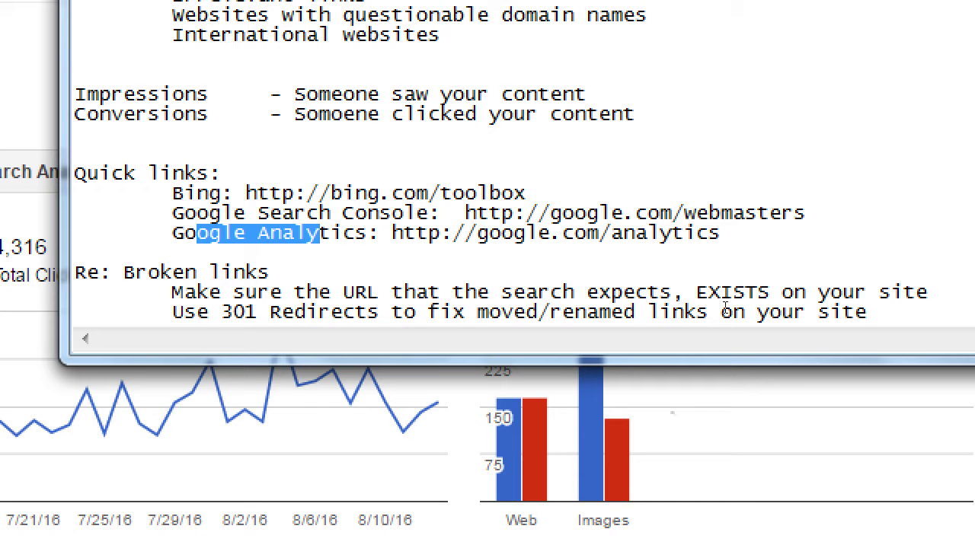
pyautogui.hotkey('ctrl', 'Right')
pyautogui.press('End')
pyautogui.hotkey('ctrl', 'Left')
pyautogui.hotkey('ctrl', 'Left')
pyautogui.hotkey('ctrl', 'Left')
pyautogui.hotkey('ctrl', 'Left')
pyautogui.hotkey('ctrl', 'Left')
pyautogui.hotkey('ctrl', 'Left')
pyautogui.hotkey('ctrl', 'Left')
pyautogui.hotkey('shift', 'End')
pyautogui.hotkey('ctrl', 'c')
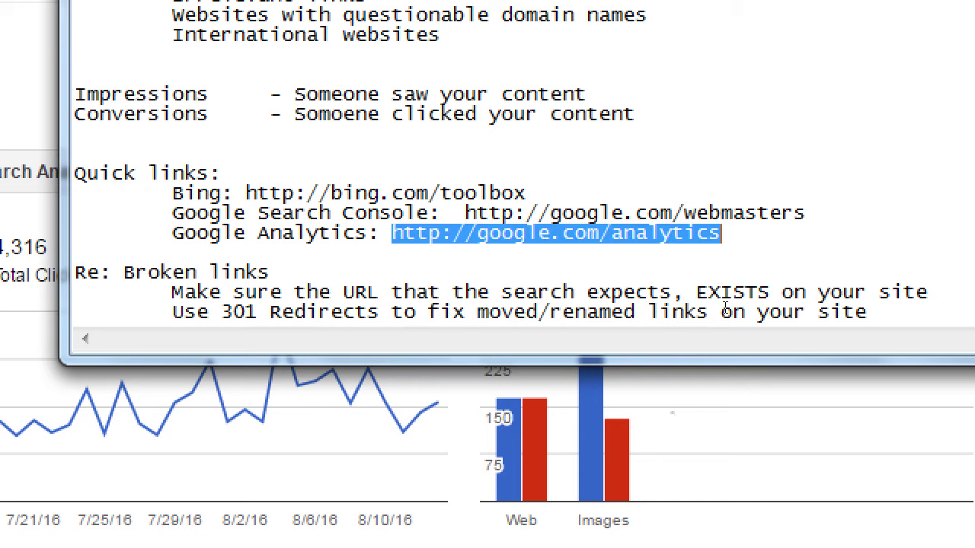
pyautogui.press('super+minus')
pyautogui.hotkey('alt', 'Tab')
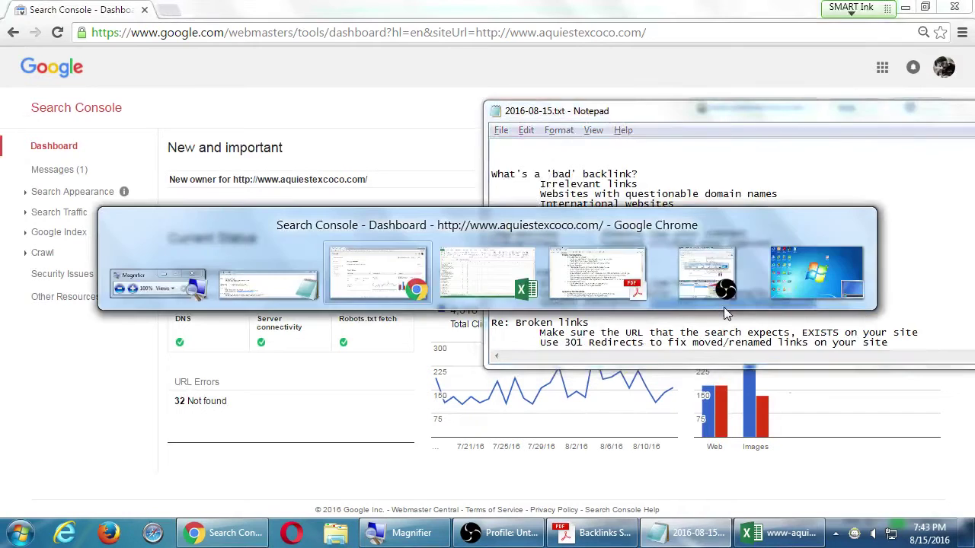
pyautogui.hotkey('ctrl', 'l')
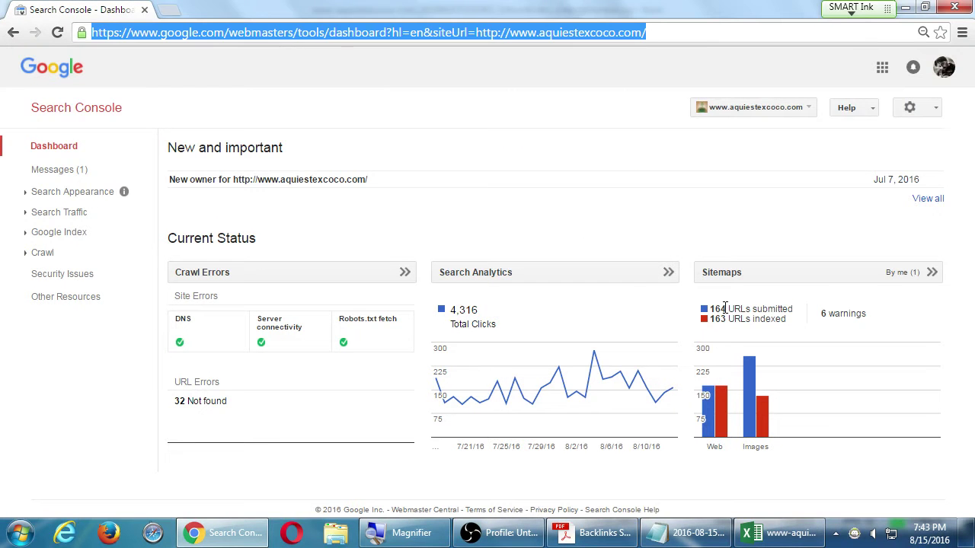
pyautogui.hotkey('ctrl', 'v')
pyautogui.press('Return')
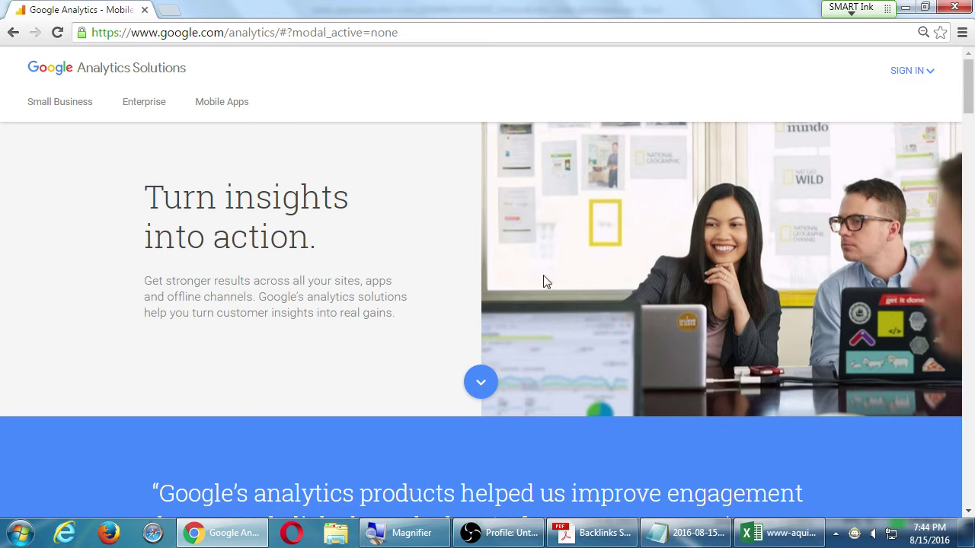
pyautogui.click(907, 80)
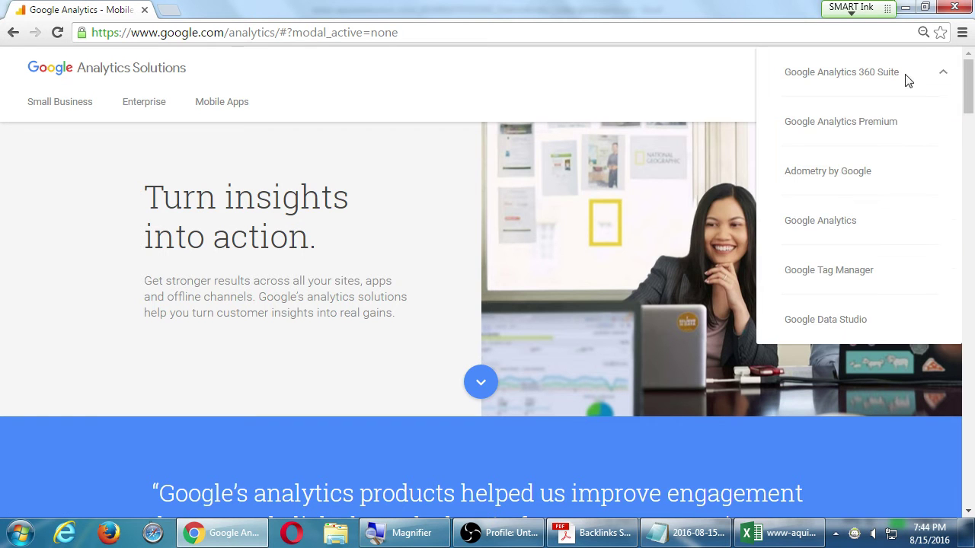
pyautogui.click(805, 221)
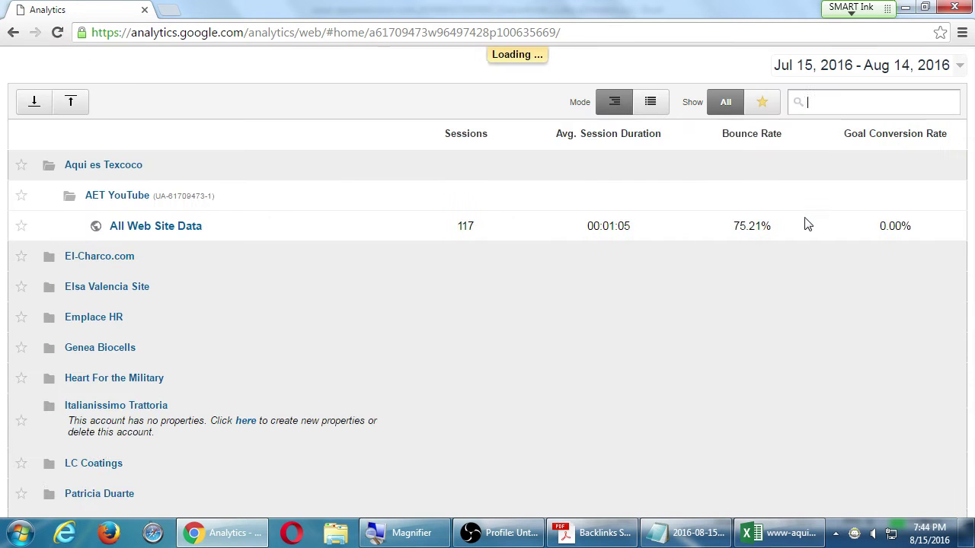
# Collapse the Aqui es Texcoco account in the Analytics accounts list and expand the PmD Interactive account to its properties.
pyautogui.click(135, 252)
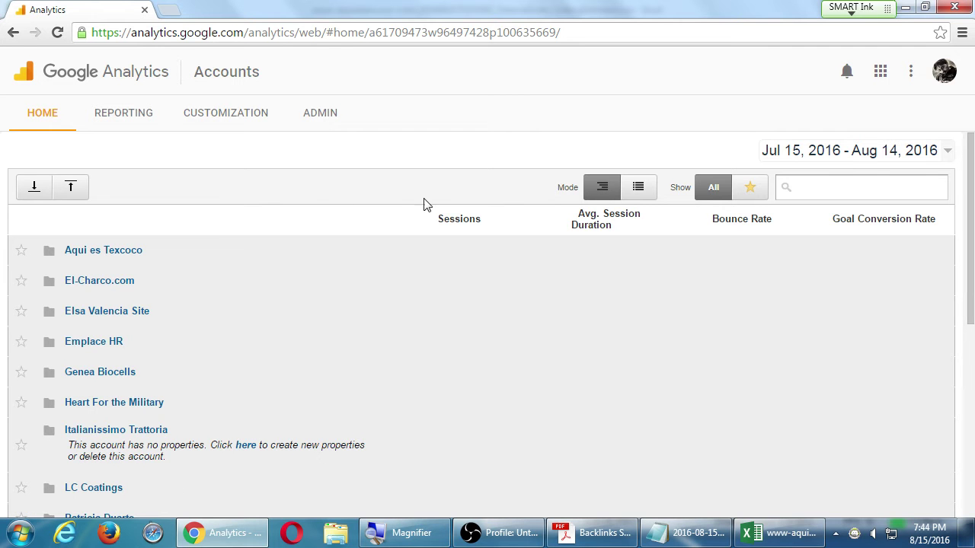
pyautogui.scroll(-5, 428, 196)
pyautogui.scroll(5, 429, 196)
pyautogui.scroll(-5, 451, 237)
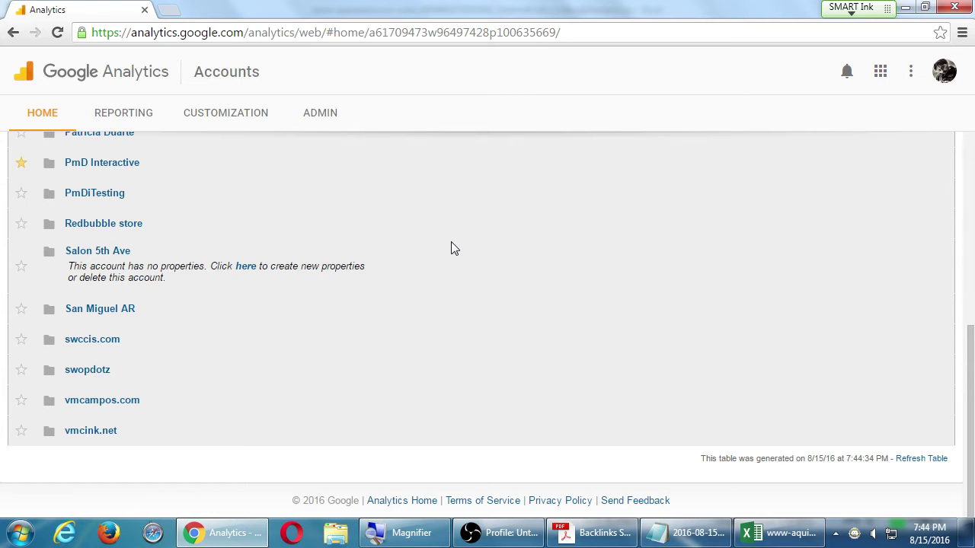
pyautogui.scroll(3, 170, 392)
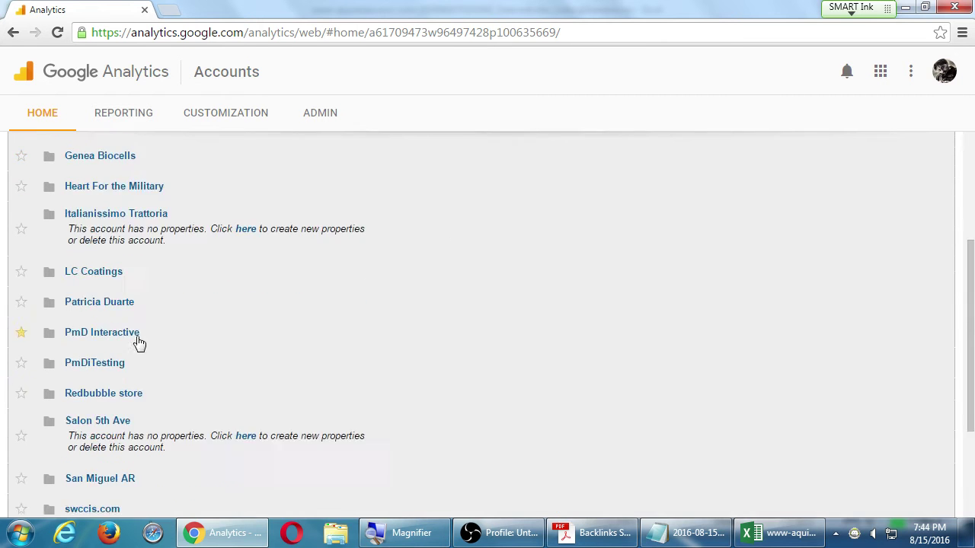
pyautogui.scroll(3, 162, 364)
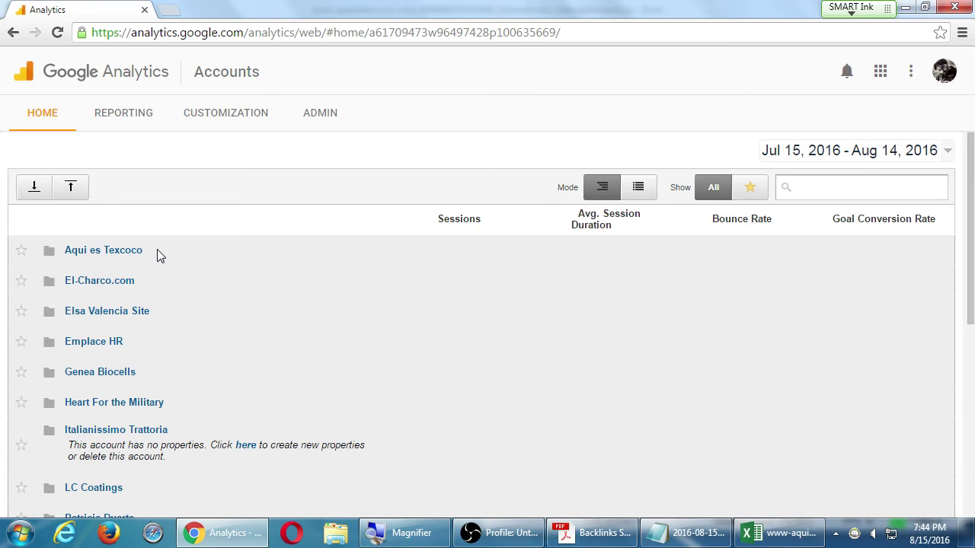
pyautogui.scroll(-2, 177, 352)
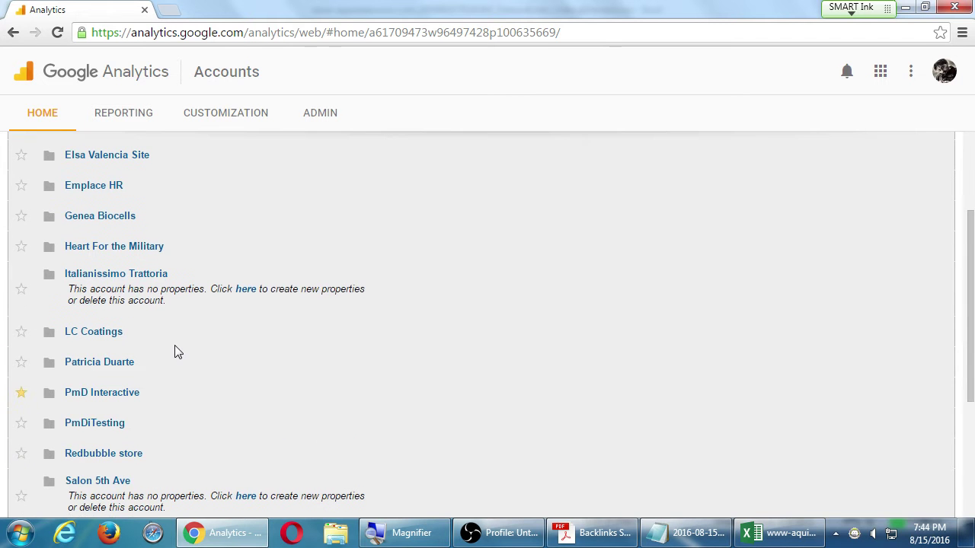
pyautogui.click(150, 392)
pyautogui.scroll(-3, 188, 414)
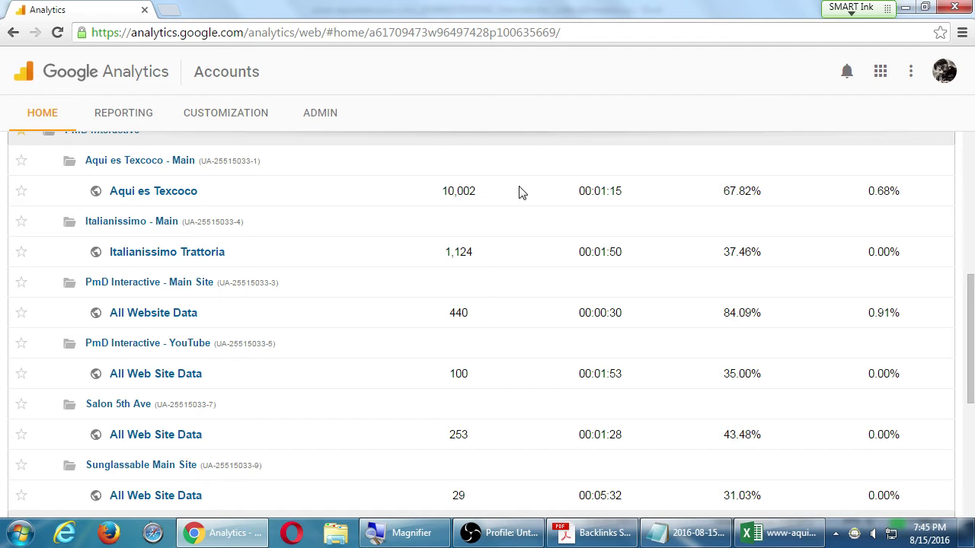
# Expand the Aqui es Texcoco account, examine its session, duration, bounce rate and goal conversion columns, and collapse the account again.
pyautogui.scroll(6, 447, 259)
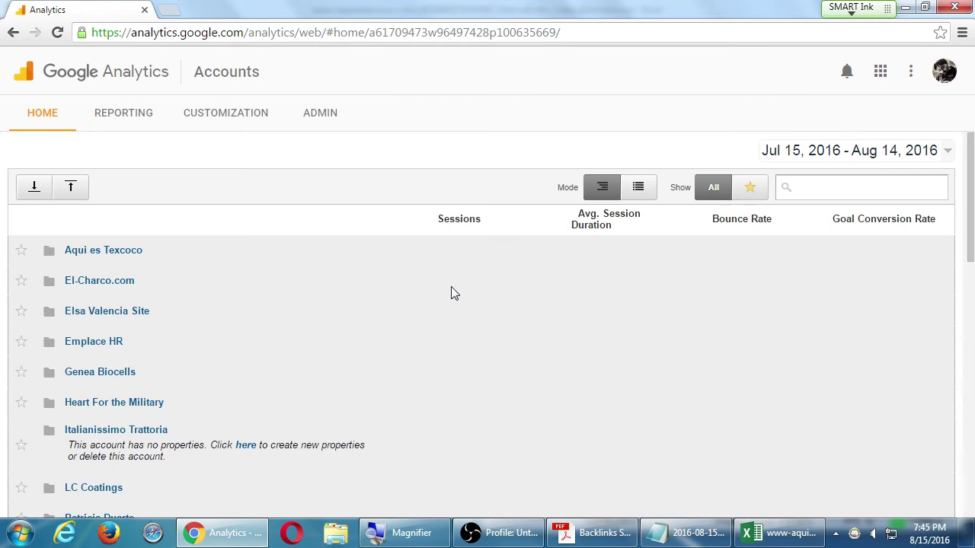
pyautogui.click(134, 251)
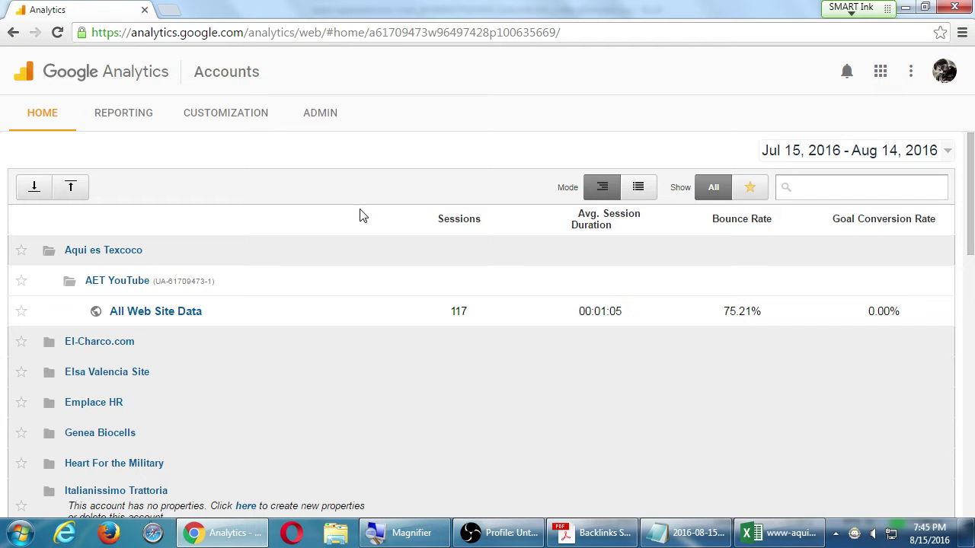
pyautogui.moveTo(436, 220); pyautogui.dragTo(474, 228)
pyautogui.click(483, 227)
pyautogui.press('super+plus')
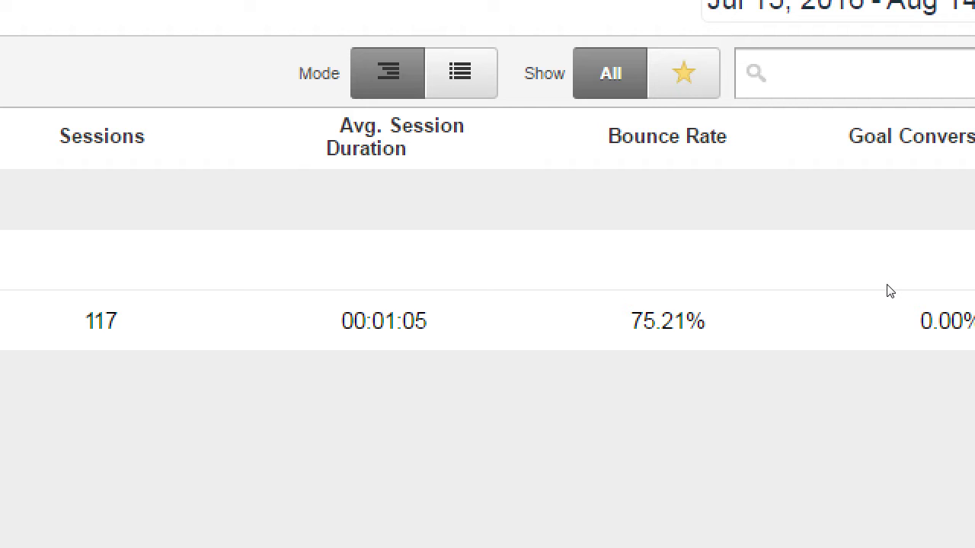
pyautogui.press('super+minus')
pyautogui.click(110, 259)
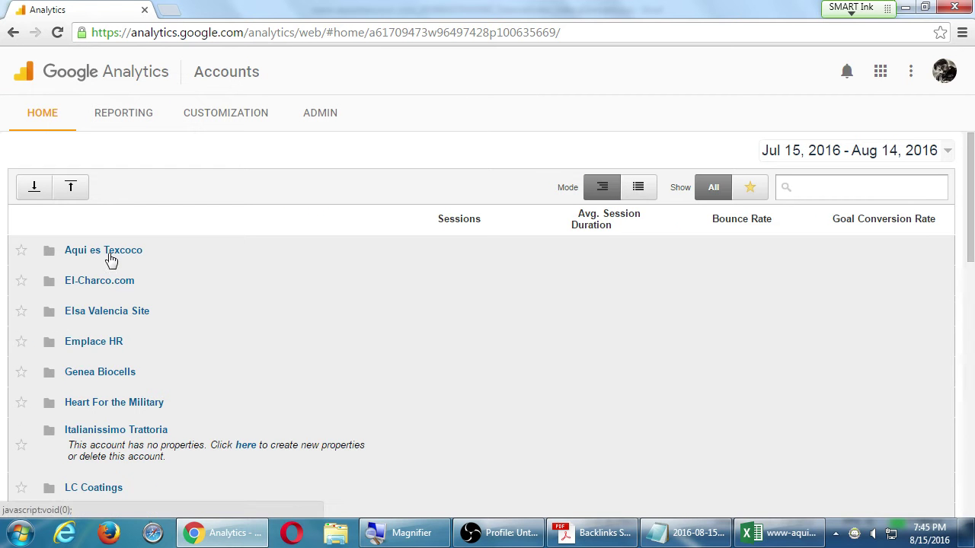
# Check the accounts list's date range and open the Aqui es Texcoco view of the Aqui es Texcoco - Main property under PmD Interactive.
pyautogui.click(838, 160)
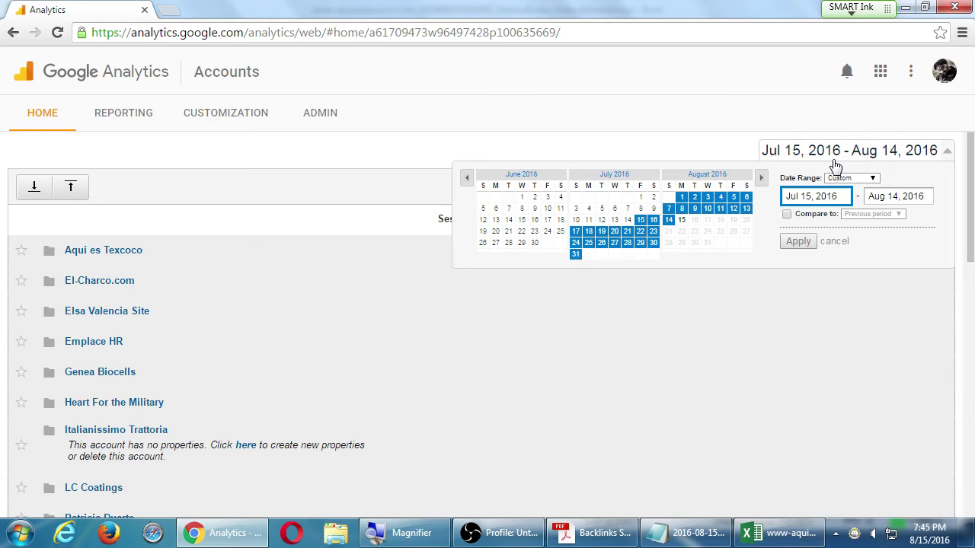
pyautogui.click(609, 149)
pyautogui.scroll(-5, 484, 252)
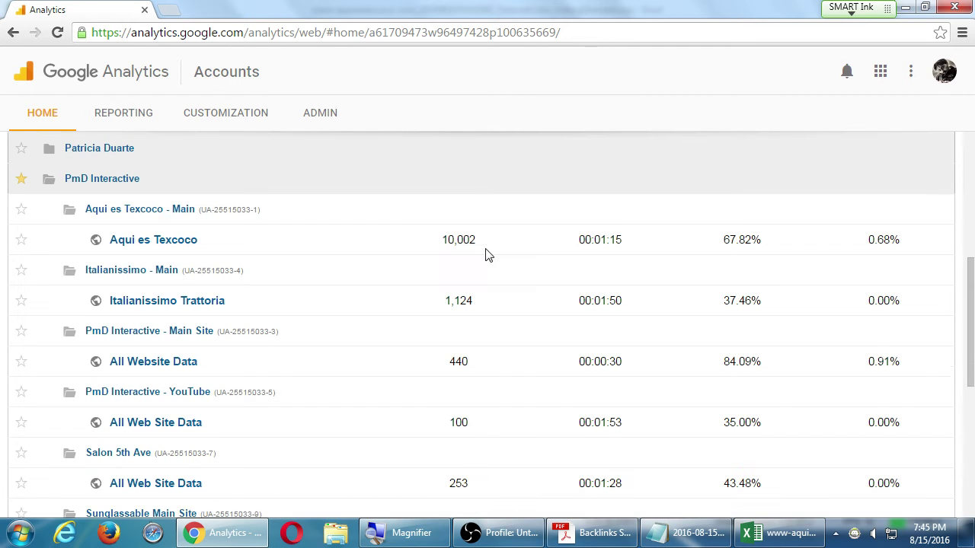
pyautogui.click(163, 246)
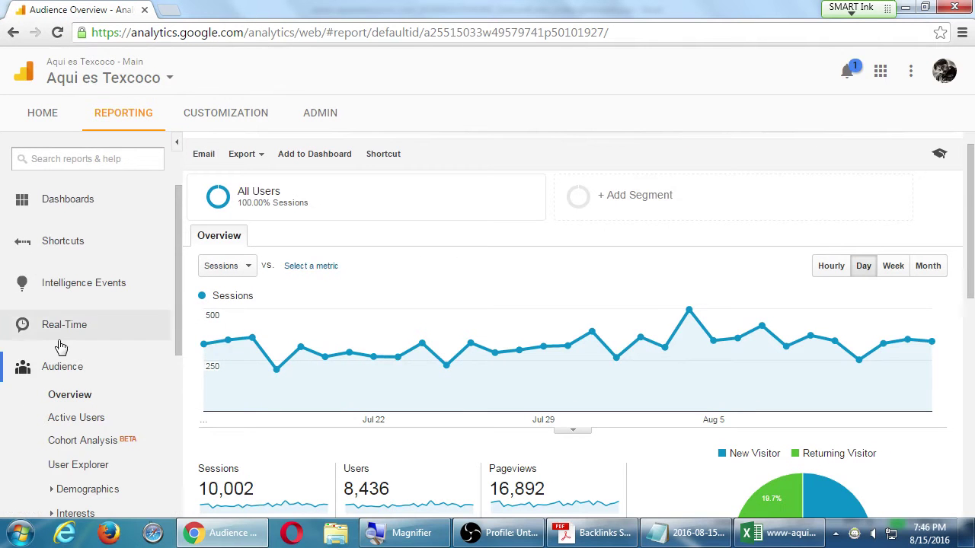
# View the Real-Time overview of active users on the site and collapse the Real-Time report section.
pyautogui.click(61, 366)
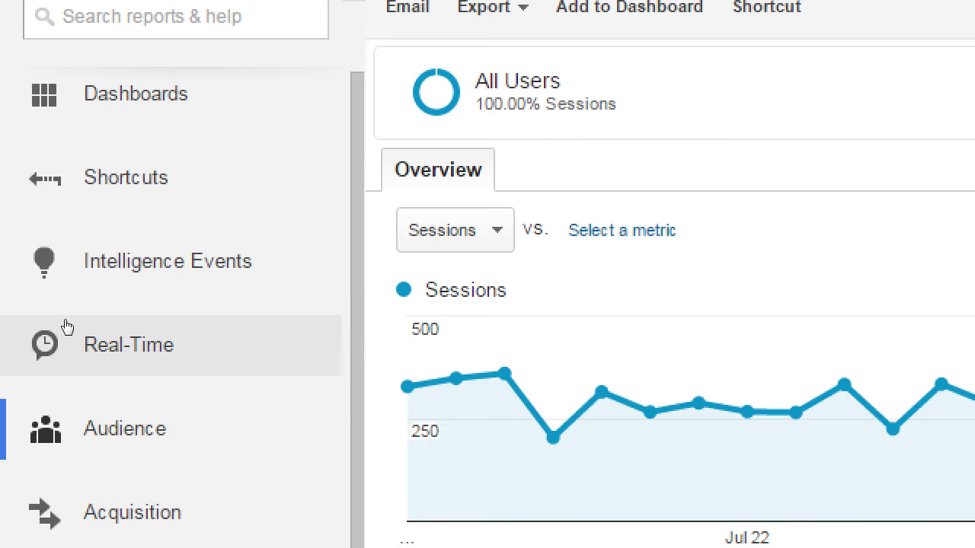
pyautogui.click(67, 327)
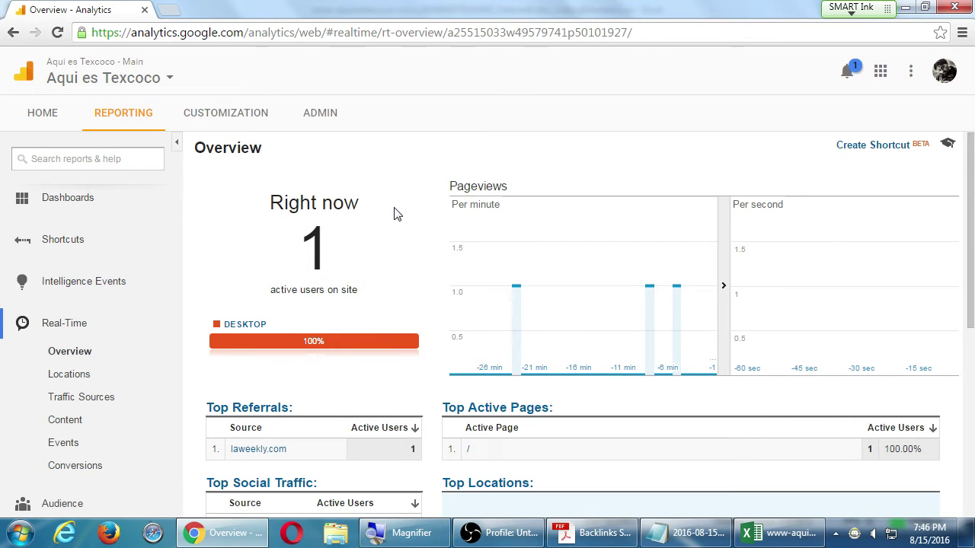
pyautogui.click(67, 325)
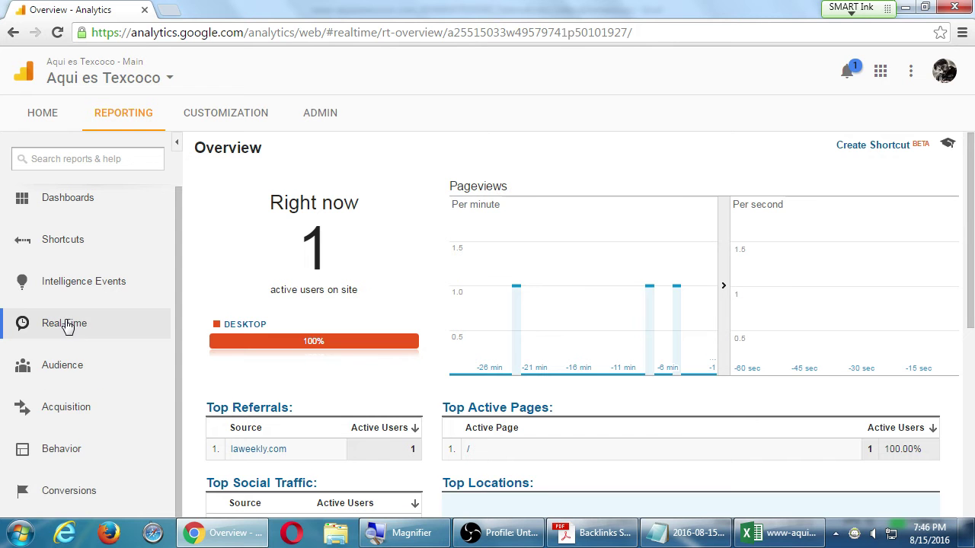
# Open the Audience Overview report, take a brief look at the Acquisition section and return to the Audience section.
pyautogui.click(68, 370)
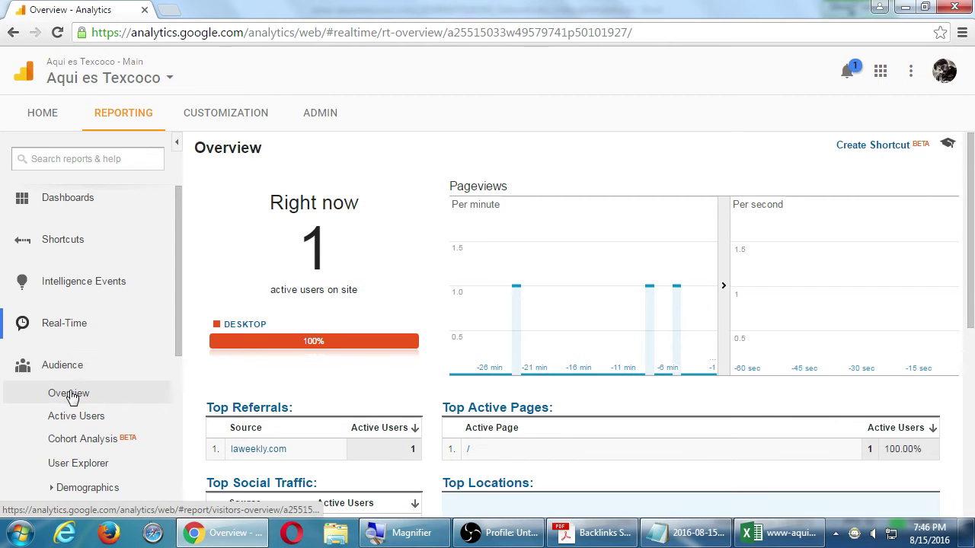
pyautogui.click(70, 394)
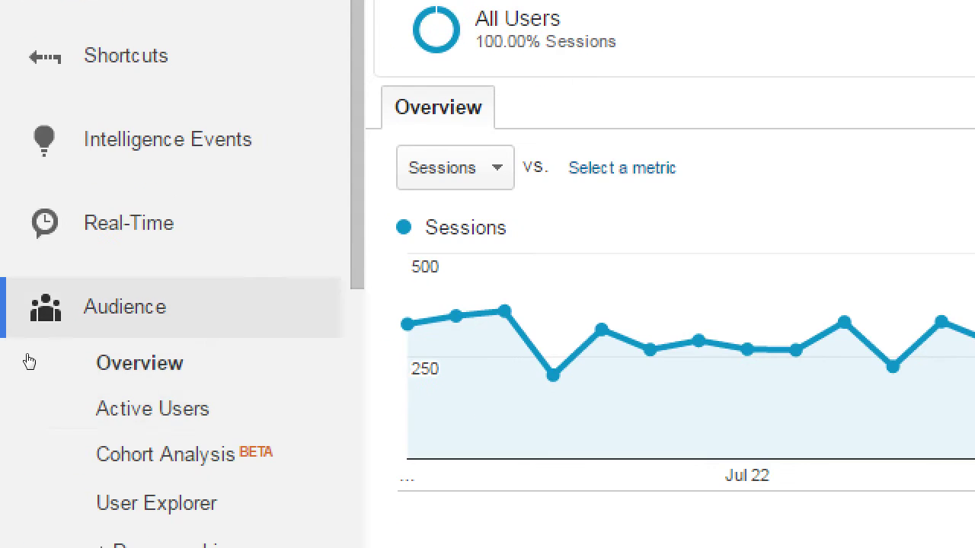
pyautogui.click(50, 405)
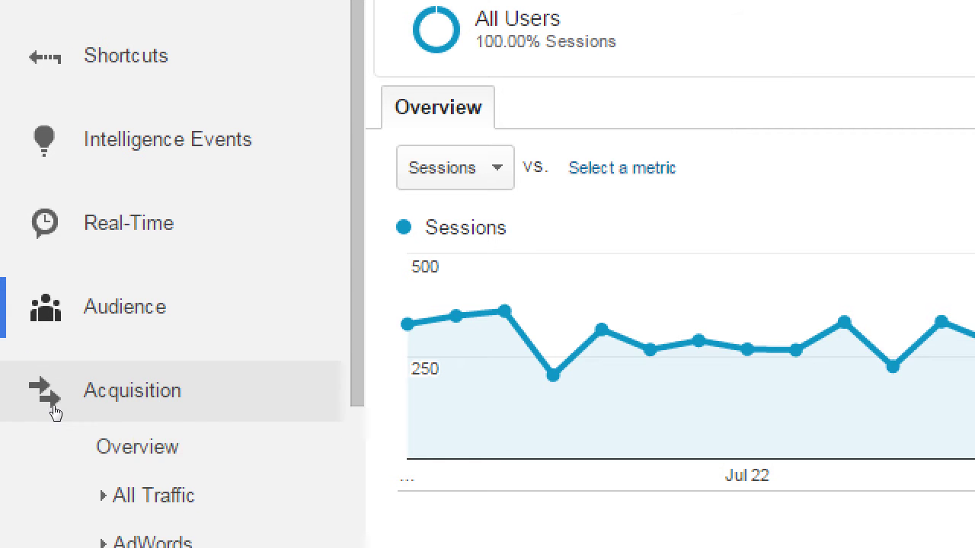
pyautogui.click(76, 417)
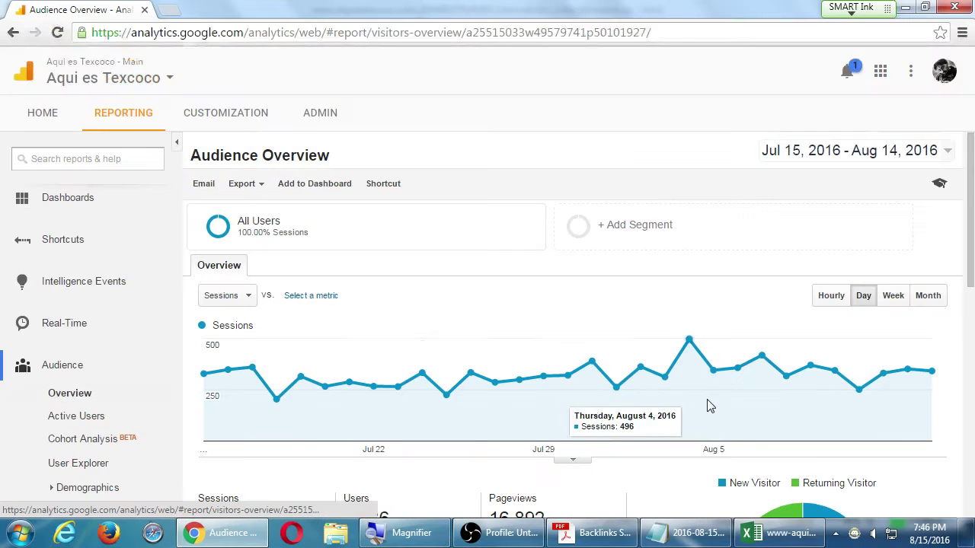
# Examine the highest and lowest days in the daily sessions graph of the Audience Overview.
pyautogui.scroll(-1, 706, 403)
pyautogui.scroll(1, 707, 402)
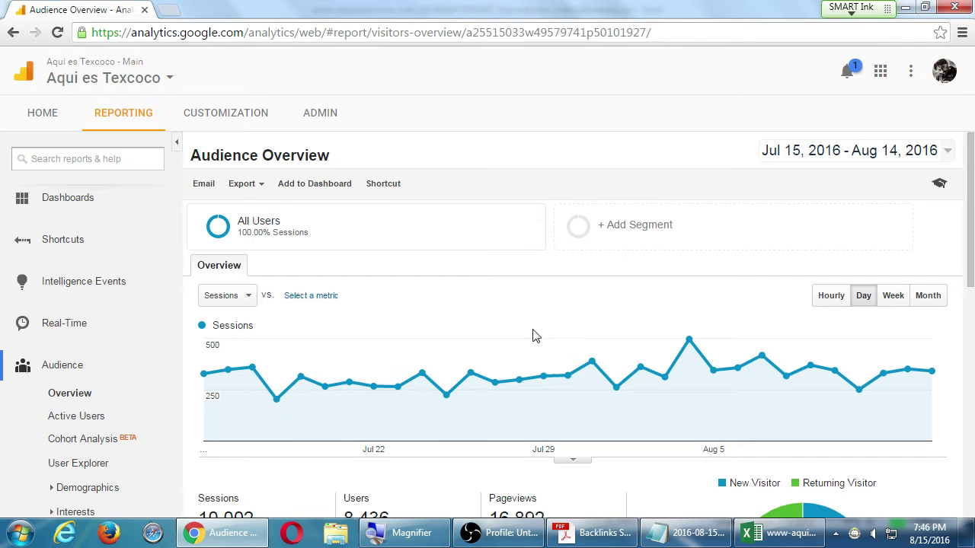
pyautogui.moveTo(685, 347)
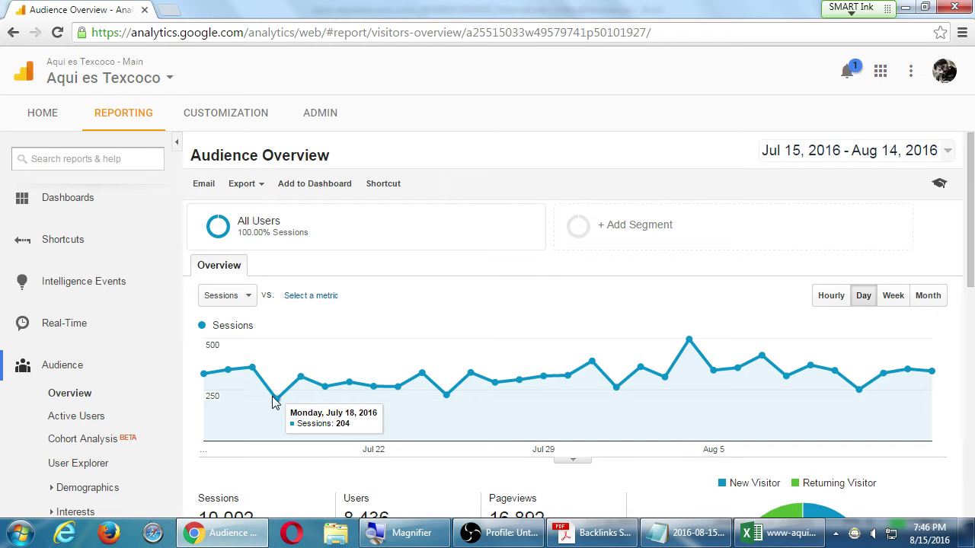
pyautogui.scroll(-1, 809, 365)
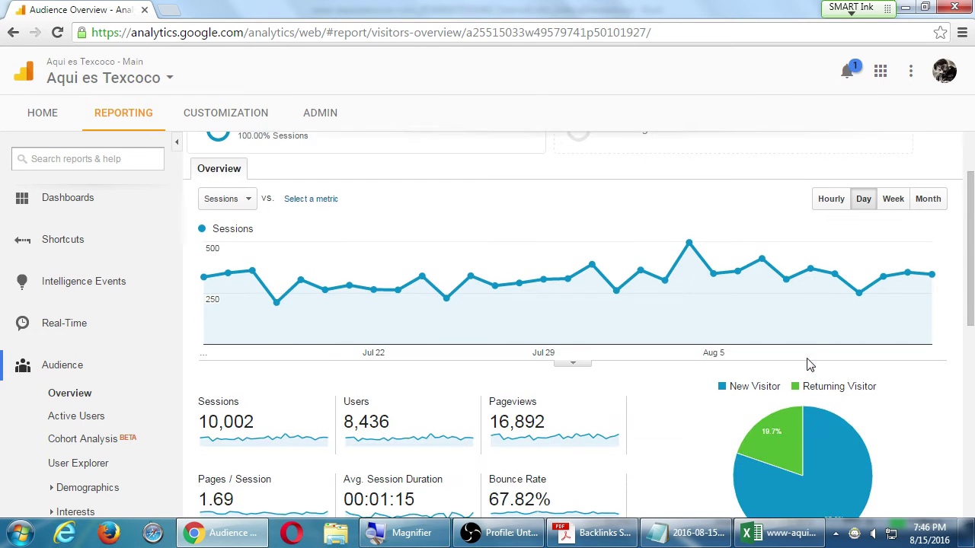
# Compare the sessions graph by hour and by week, including the early August spike, and return it to the daily view.
pyautogui.click(831, 198)
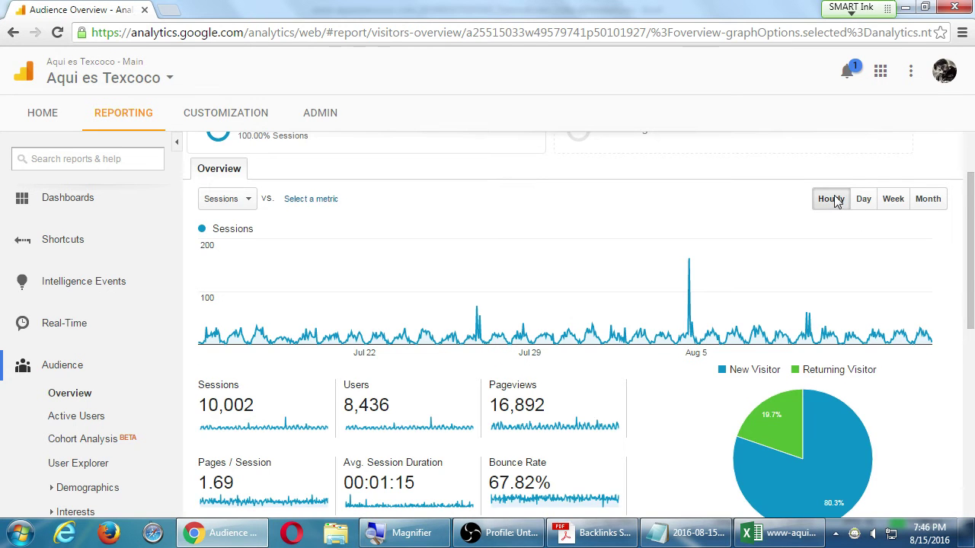
pyautogui.moveTo(698, 271)
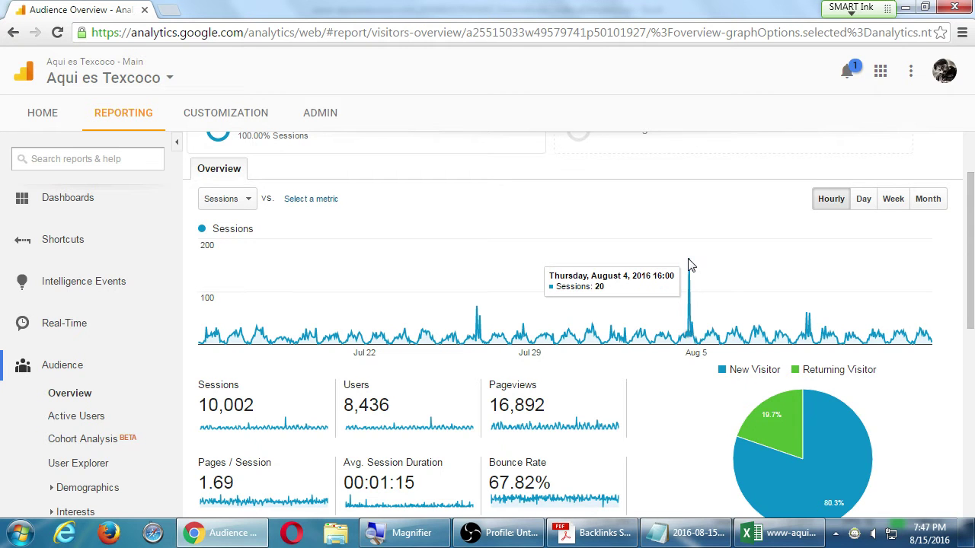
pyautogui.click(892, 199)
pyautogui.click(893, 199)
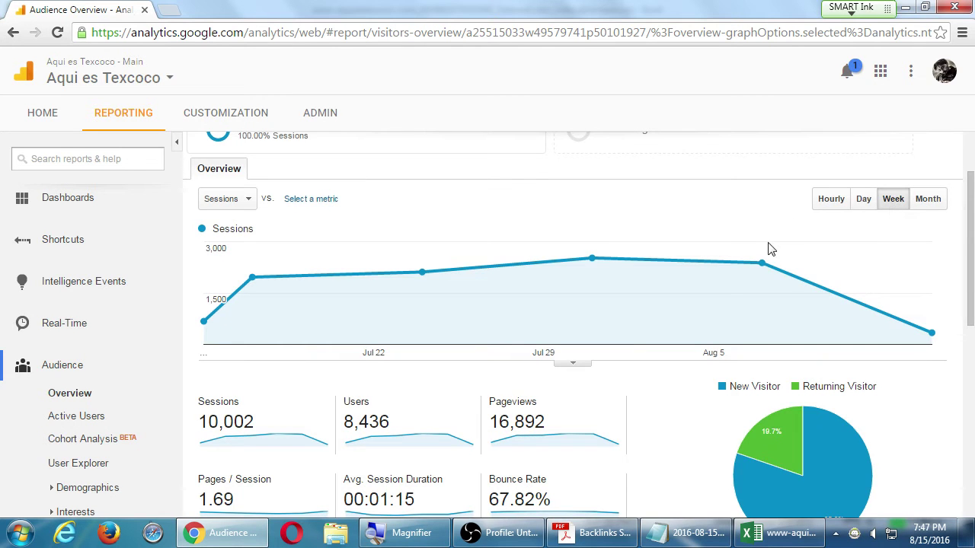
pyautogui.click(862, 199)
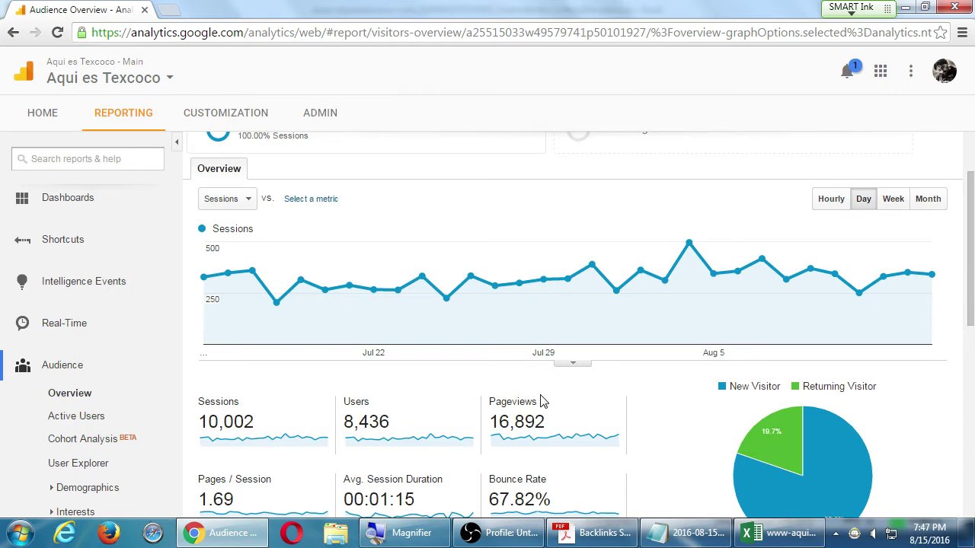
# Read through the audience metrics, from sessions, users and pageviews to pages per session, and the new versus returning visitor chart.
pyautogui.scroll(-2, 289, 487)
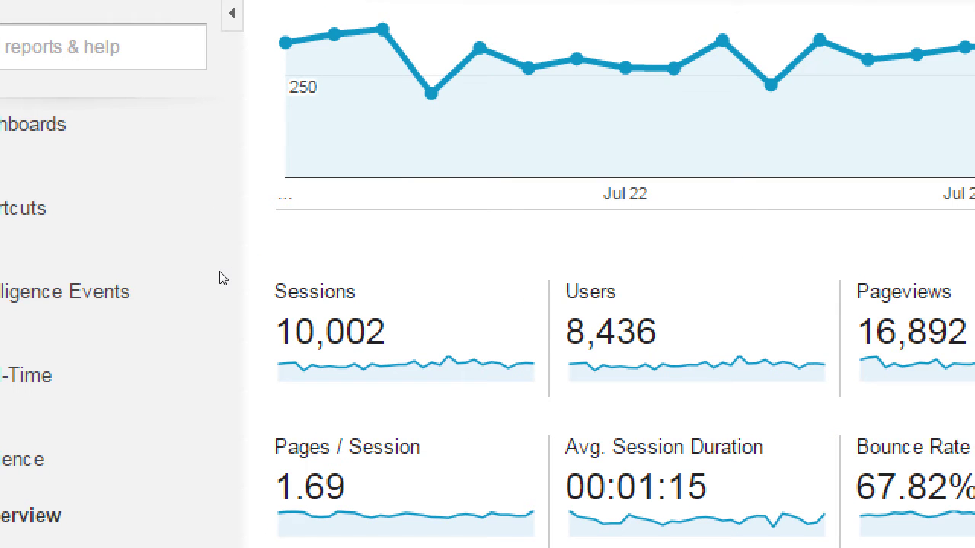
pyautogui.moveTo(222, 287)
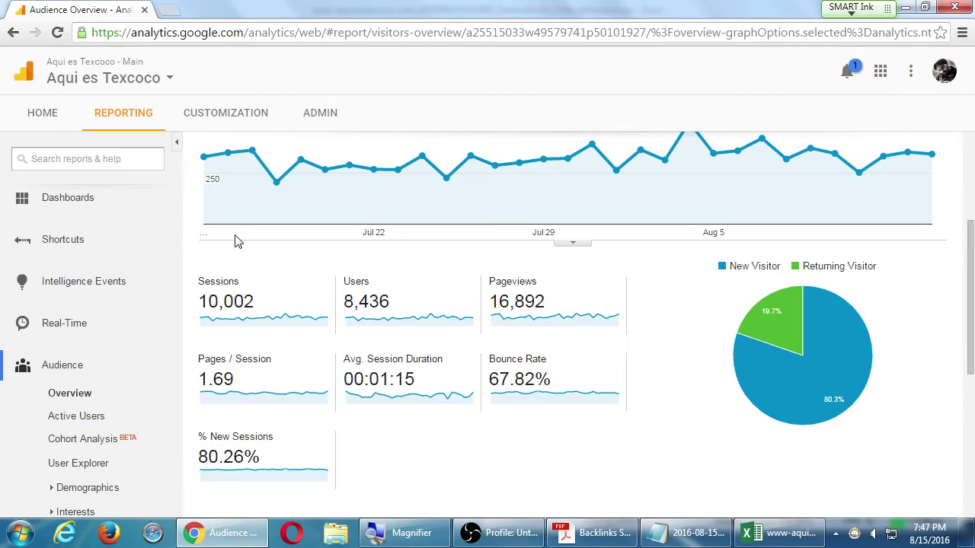
pyautogui.moveTo(356, 286)
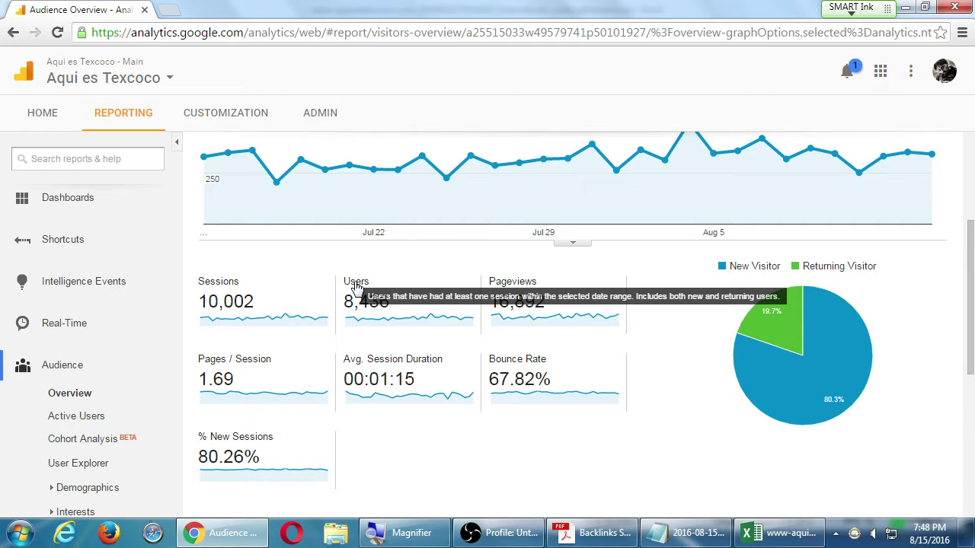
pyautogui.moveTo(521, 283)
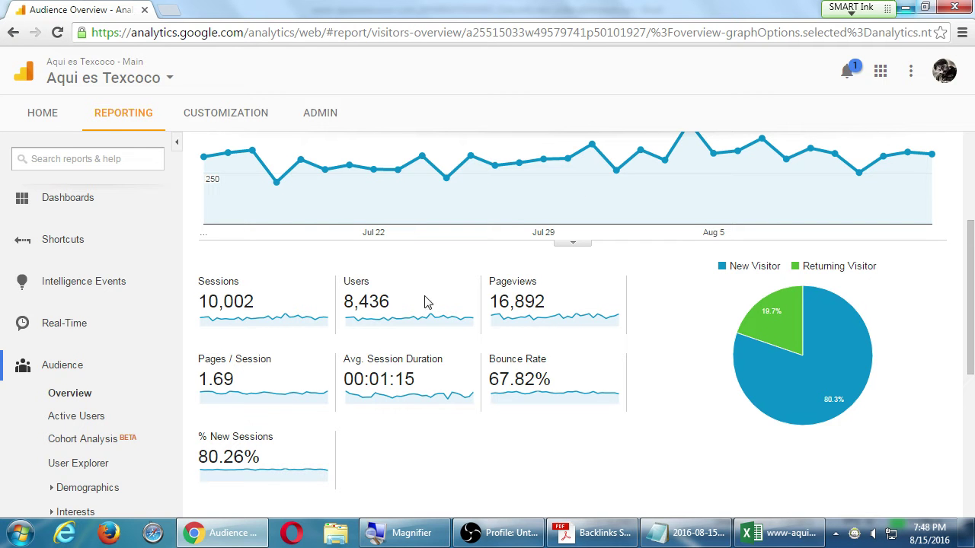
pyautogui.moveTo(217, 364)
pyautogui.press('super+plus')
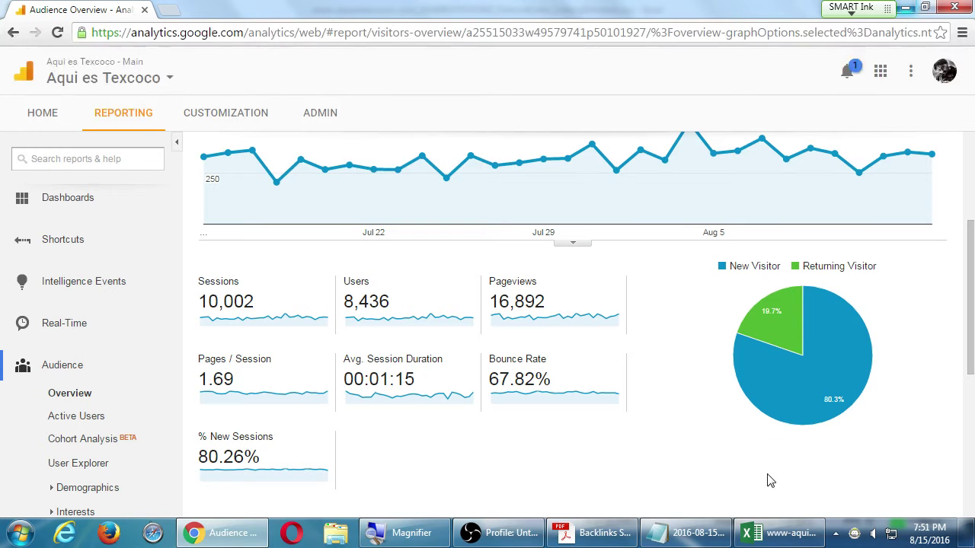
pyautogui.moveTo(787, 424)
# Set the report's date range to Jun 1, 2016 - Aug 14, 2016 and look over the updated metrics.
pyautogui.scroll(3, 670, 304)
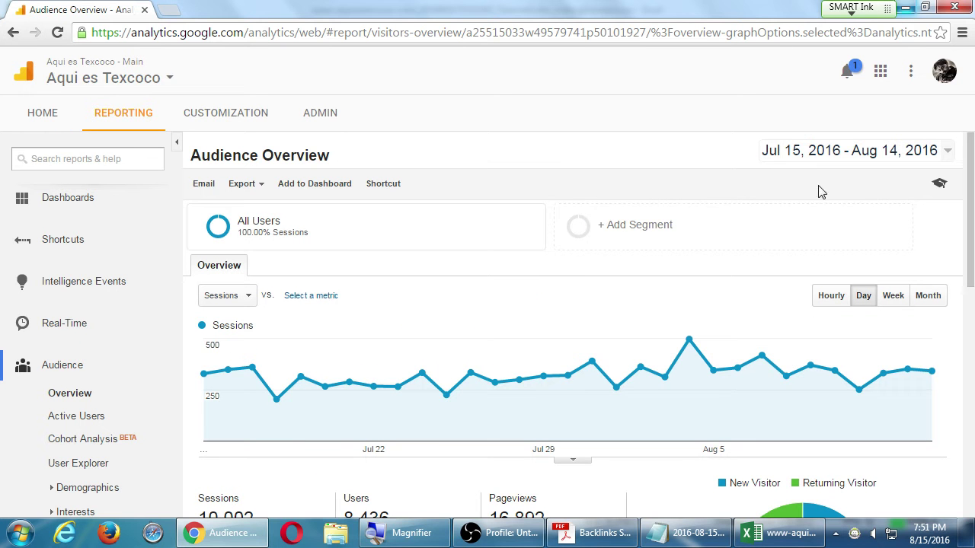
pyautogui.click(843, 163)
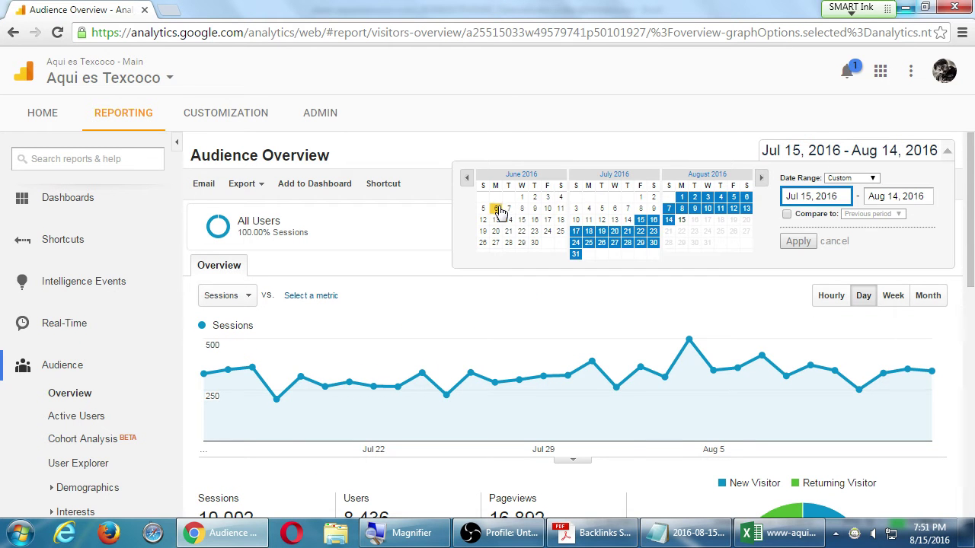
pyautogui.click(521, 198)
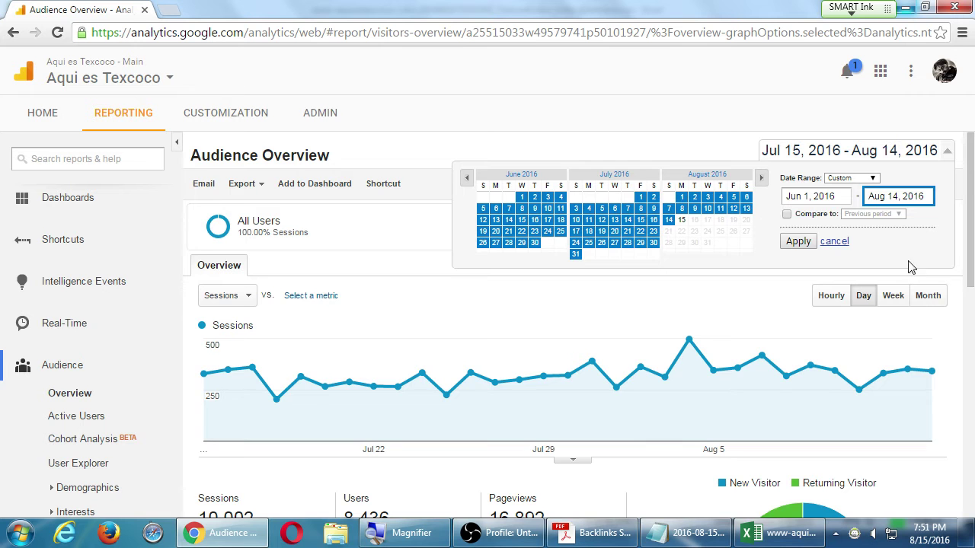
pyautogui.click(798, 241)
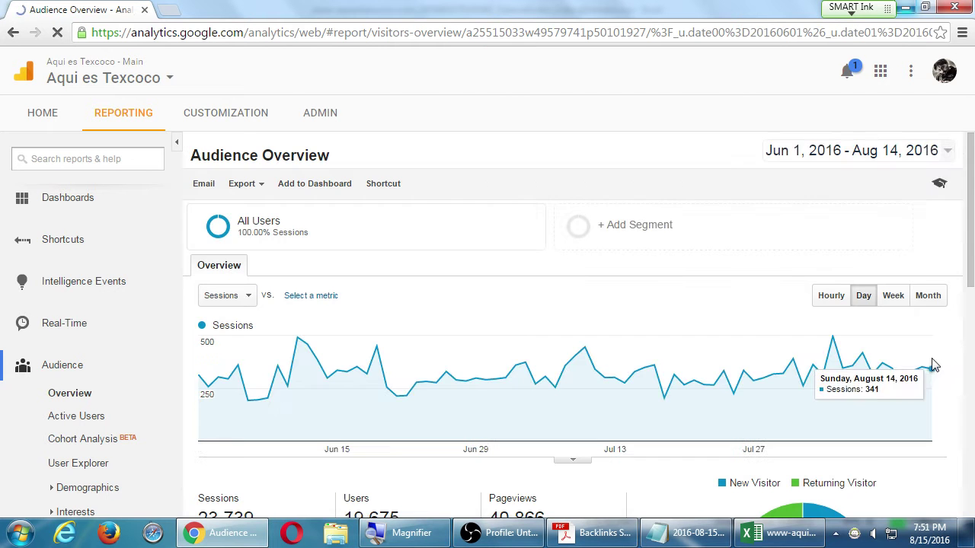
pyautogui.scroll(-4, 938, 359)
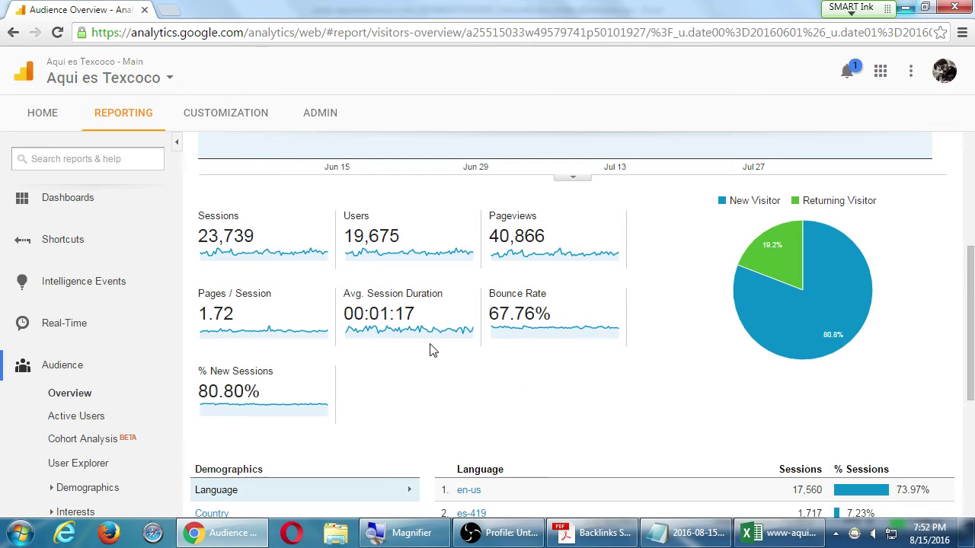
pyautogui.scroll(-3, 455, 400)
pyautogui.scroll(7, 457, 398)
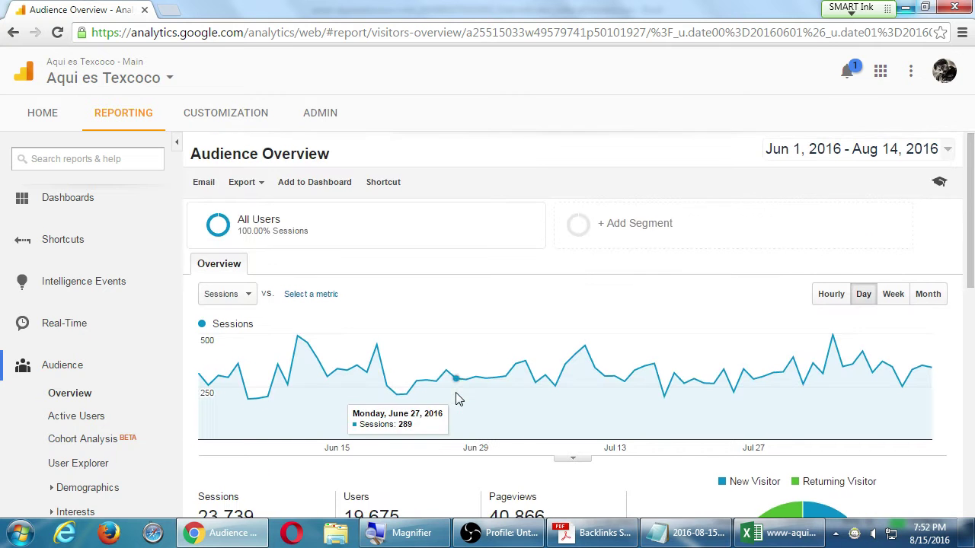
# Set the report's date range to the last 30 days and look over the updated audience metrics.
pyautogui.click(870, 152)
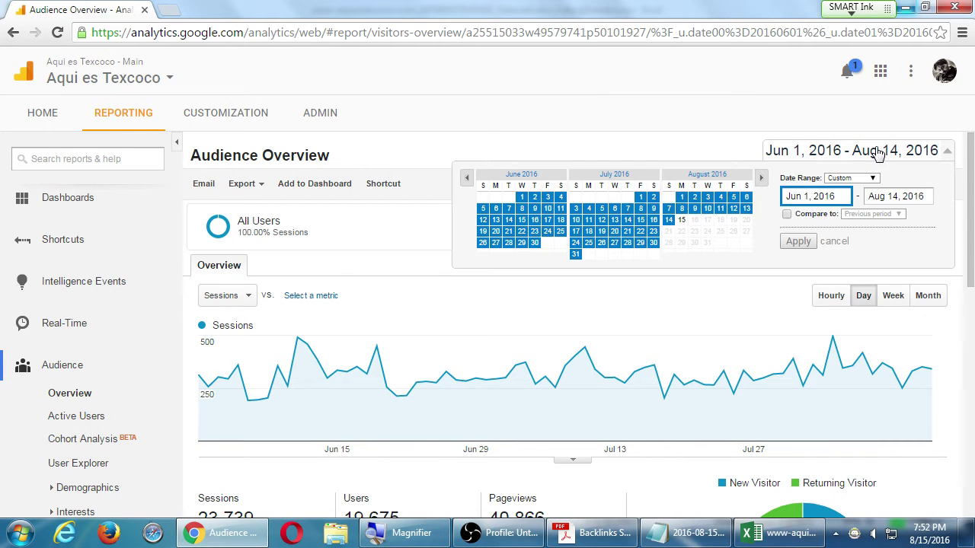
pyautogui.click(869, 180)
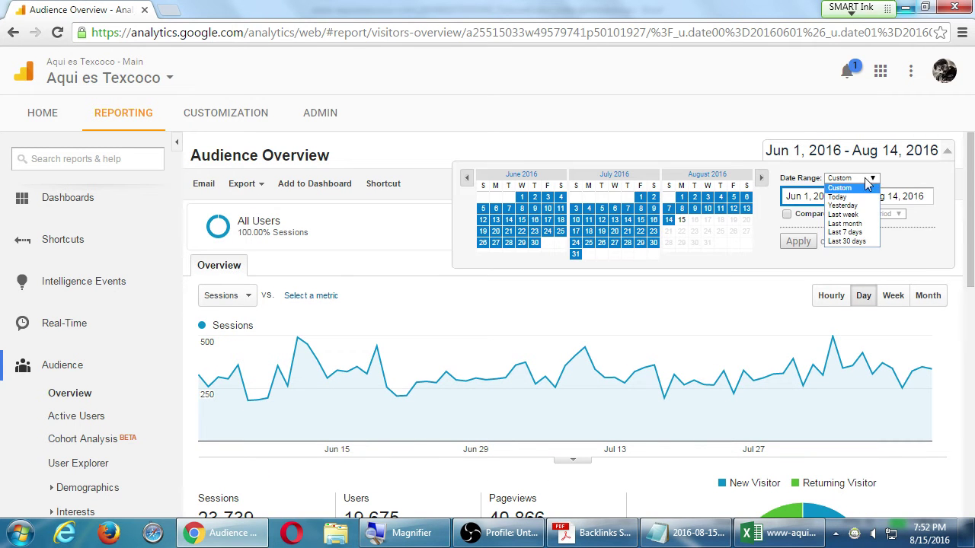
pyautogui.click(846, 241)
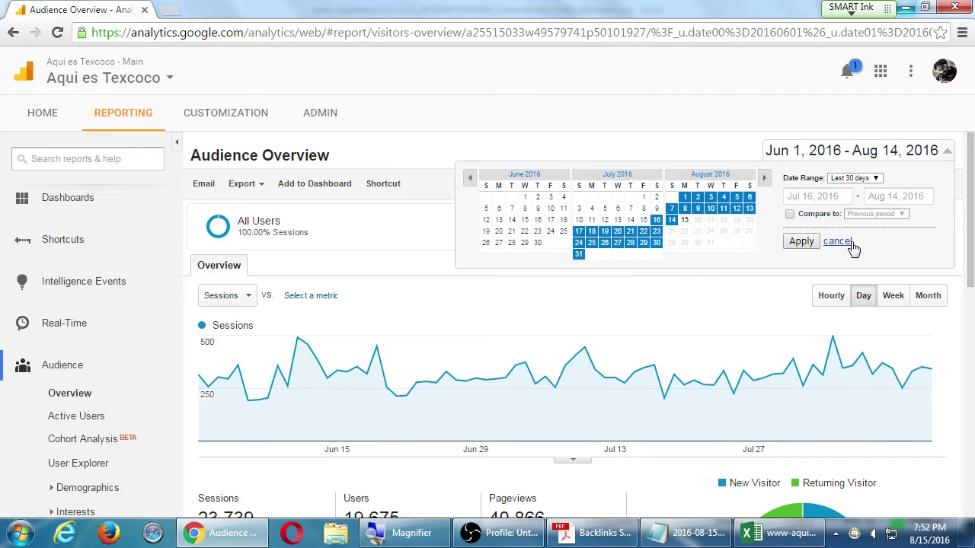
pyautogui.click(795, 242)
pyautogui.scroll(-6, 894, 366)
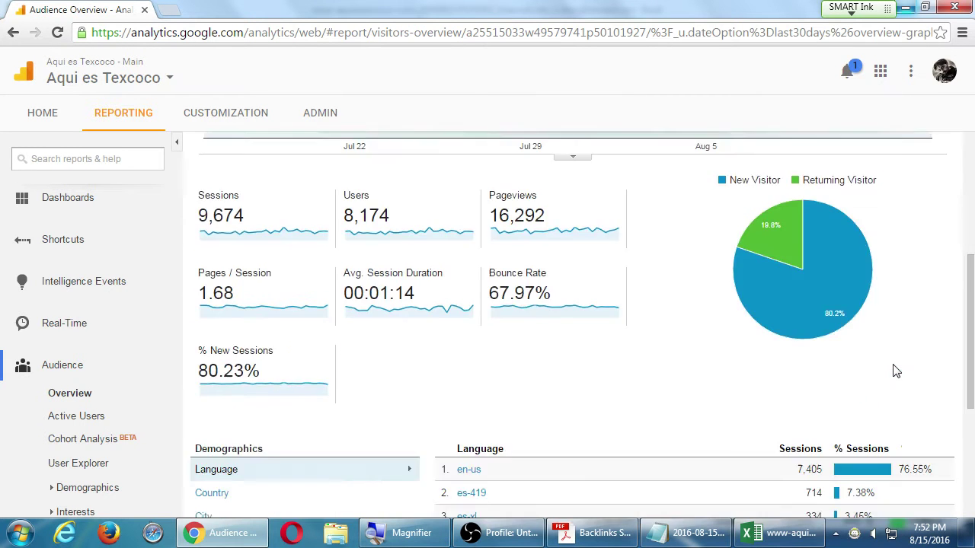
# Review the demographic breakdown of sessions by language, country and city.
pyautogui.scroll(-2, 896, 371)
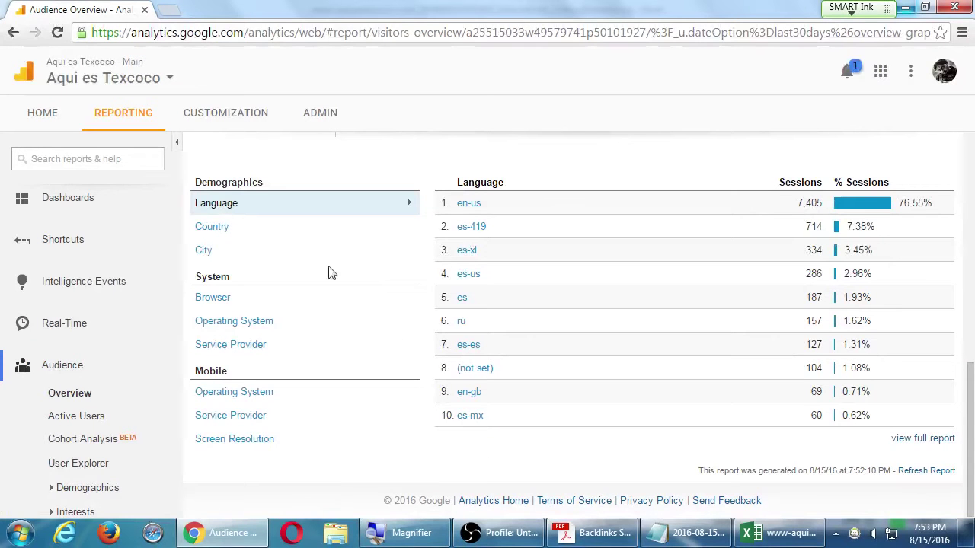
pyautogui.click(253, 228)
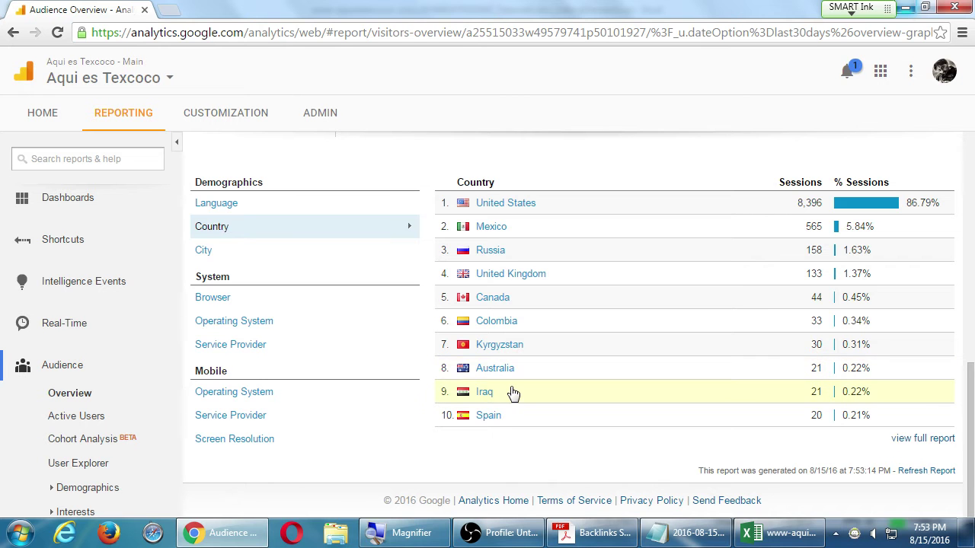
pyautogui.click(204, 250)
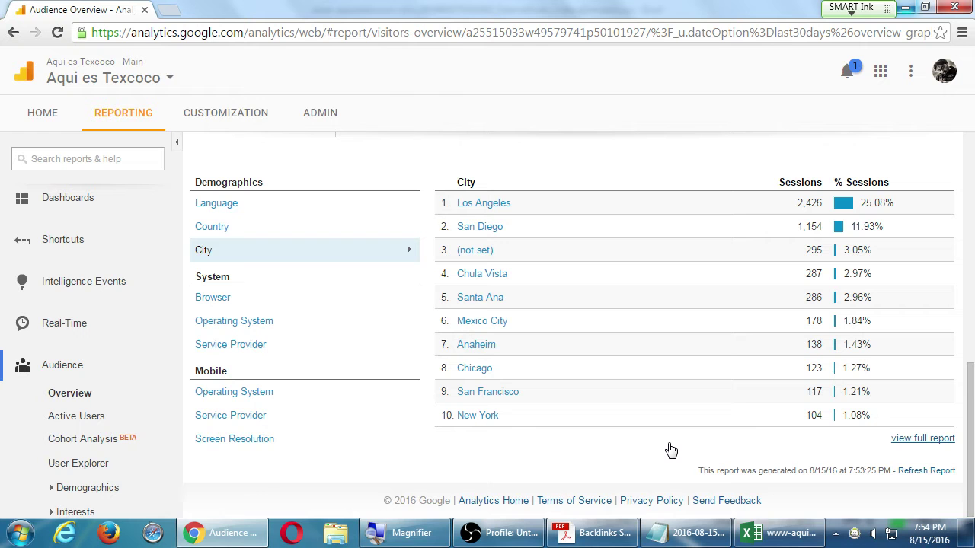
# Review the system breakdown of sessions by browser, operating system and service provider.
pyautogui.click(223, 324)
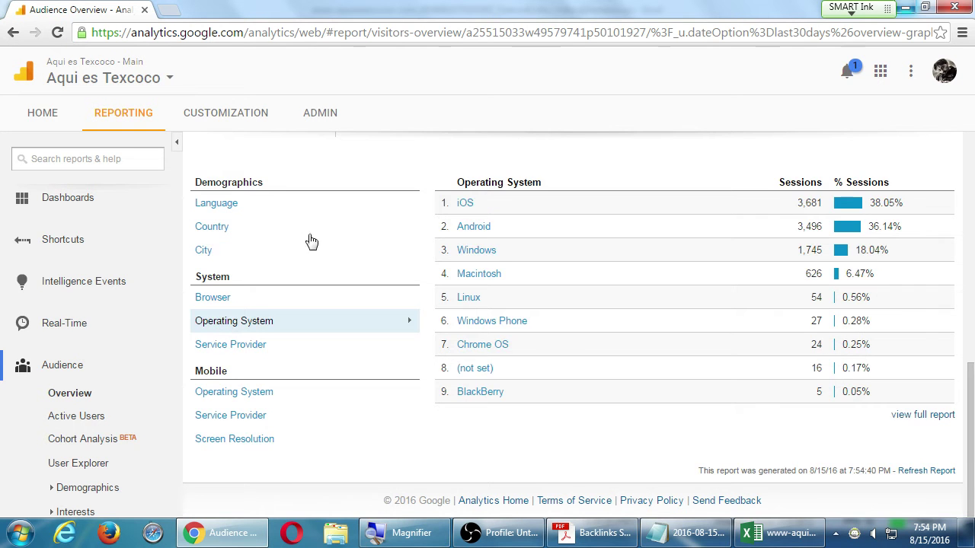
pyautogui.click(220, 300)
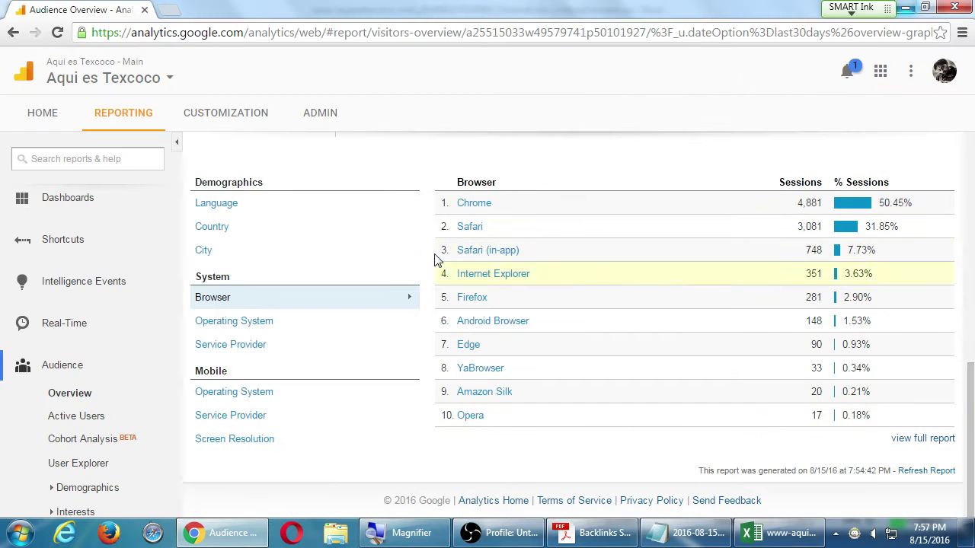
pyautogui.click(287, 326)
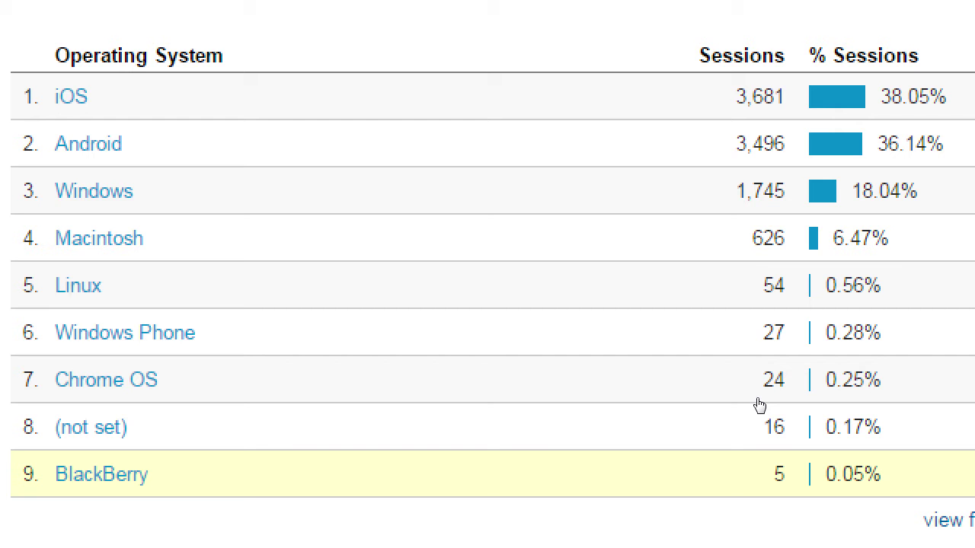
pyautogui.press('super+minus')
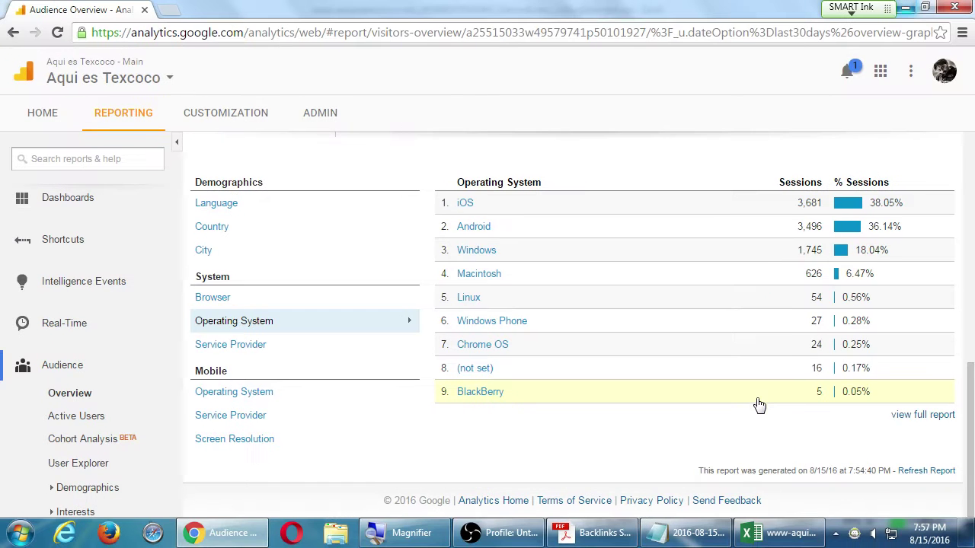
pyautogui.click(264, 347)
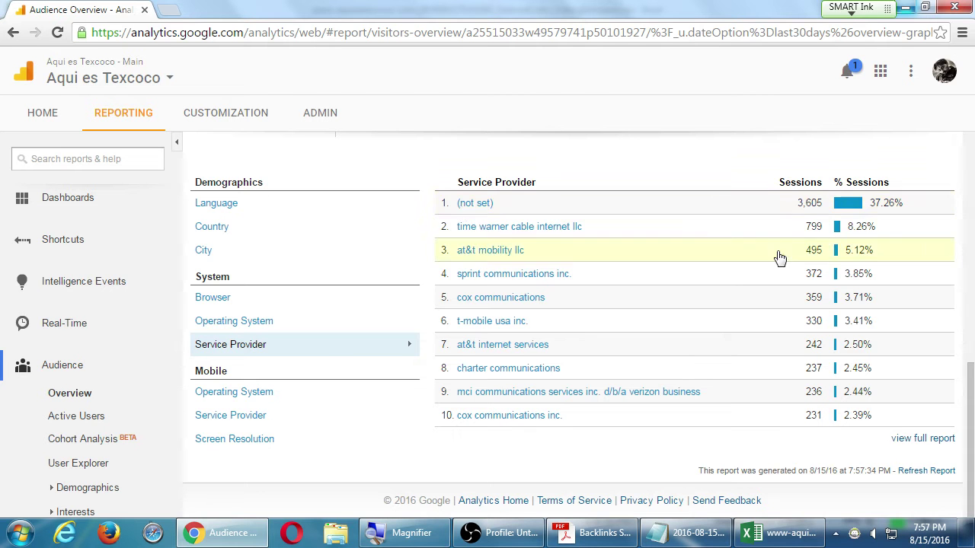
# Open a new incognito window, read its privacy notice, and close the window.
pyautogui.click(961, 33)
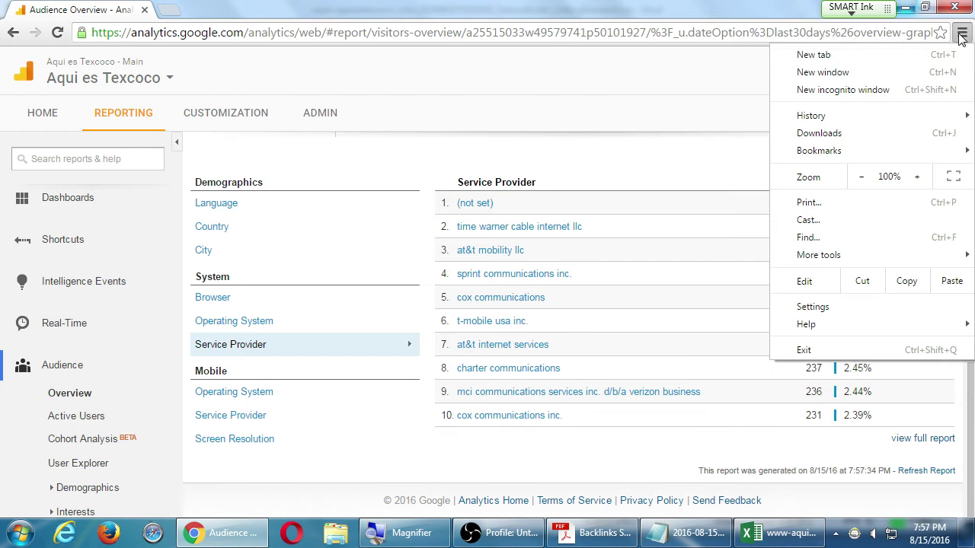
pyautogui.click(903, 94)
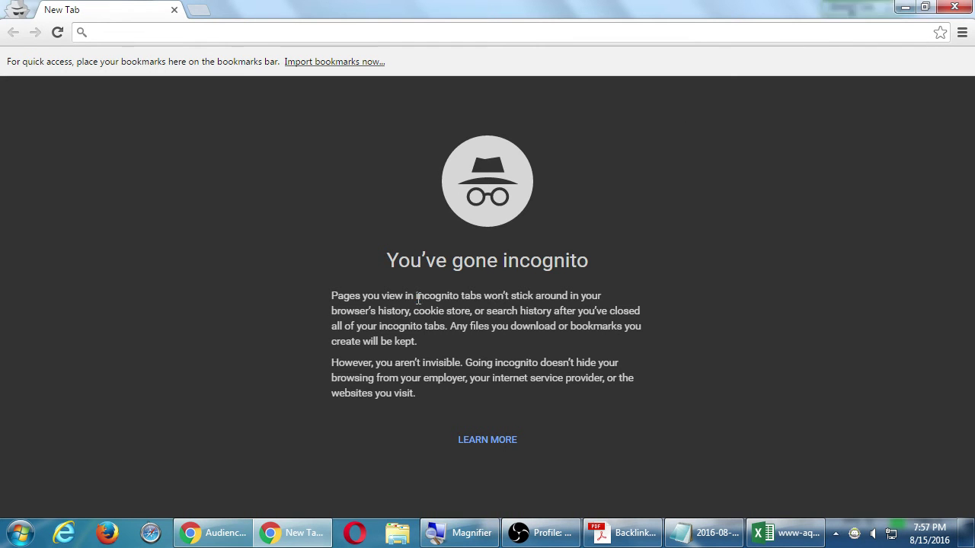
pyautogui.moveTo(416, 295); pyautogui.dragTo(475, 347)
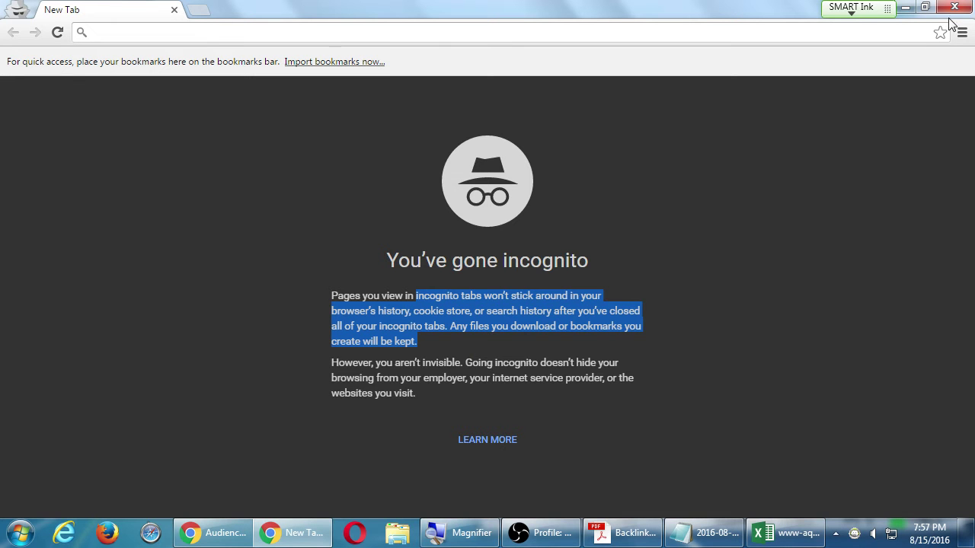
pyautogui.moveTo(474, 261); pyautogui.dragTo(576, 260)
pyautogui.click(706, 247)
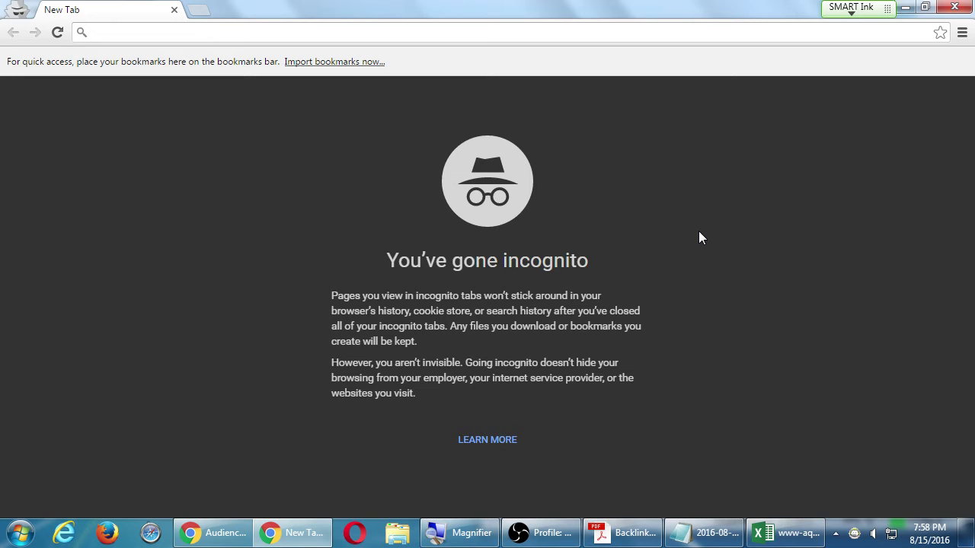
pyautogui.click(954, 7)
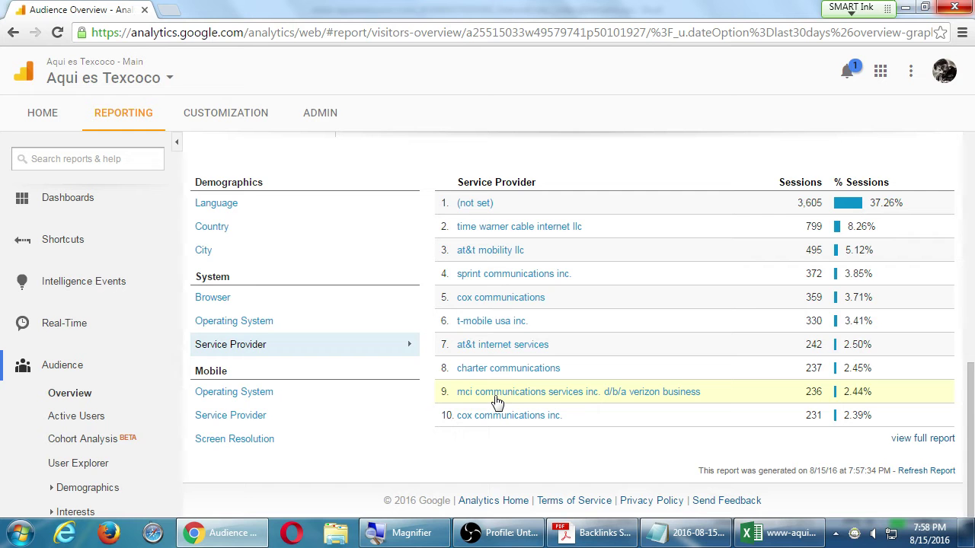
# Review the mobile breakdown of sessions by operating system, service provider and screen resolution.
pyautogui.click(238, 395)
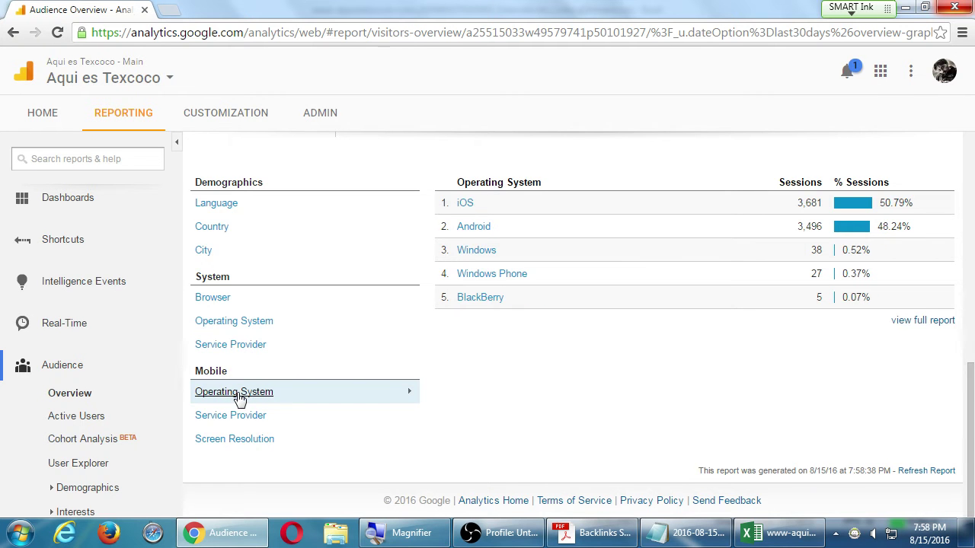
pyautogui.click(231, 416)
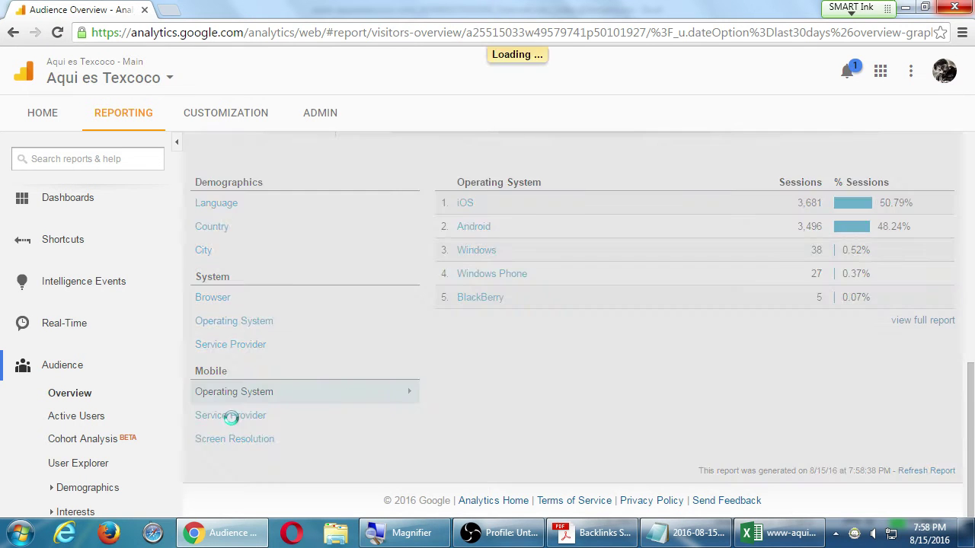
pyautogui.click(240, 441)
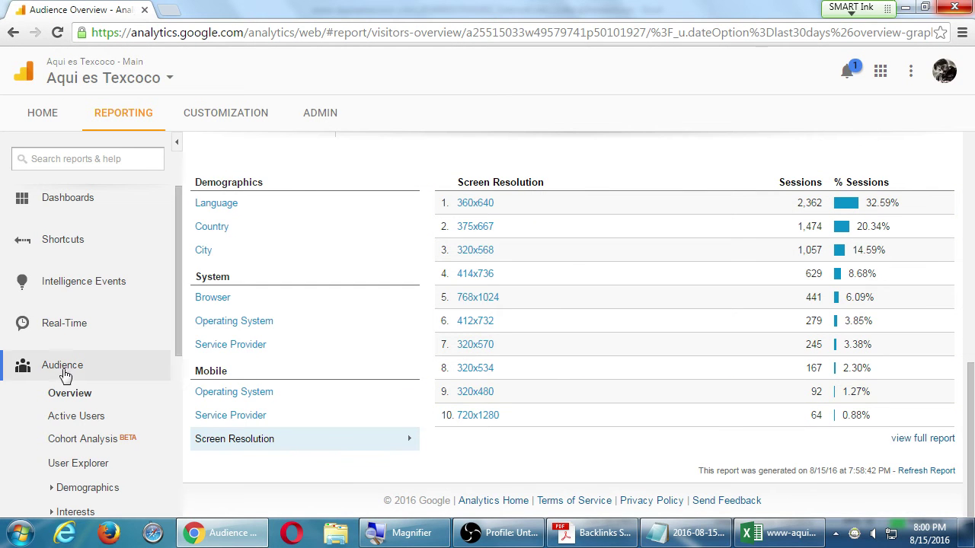
# Open the Acquisition Overview report and view its top traffic channels.
pyautogui.scroll(-3, 54, 393)
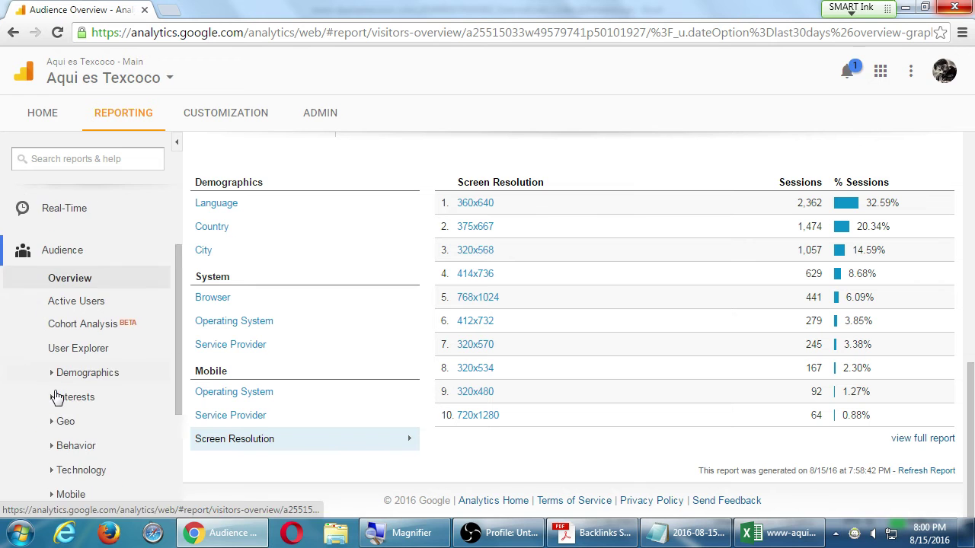
pyautogui.click(51, 252)
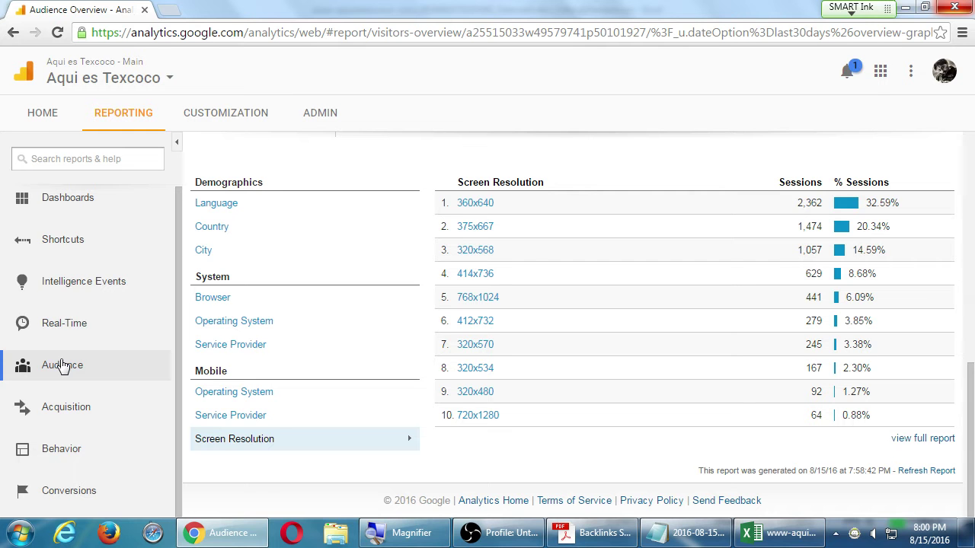
pyautogui.click(47, 415)
pyautogui.click(70, 440)
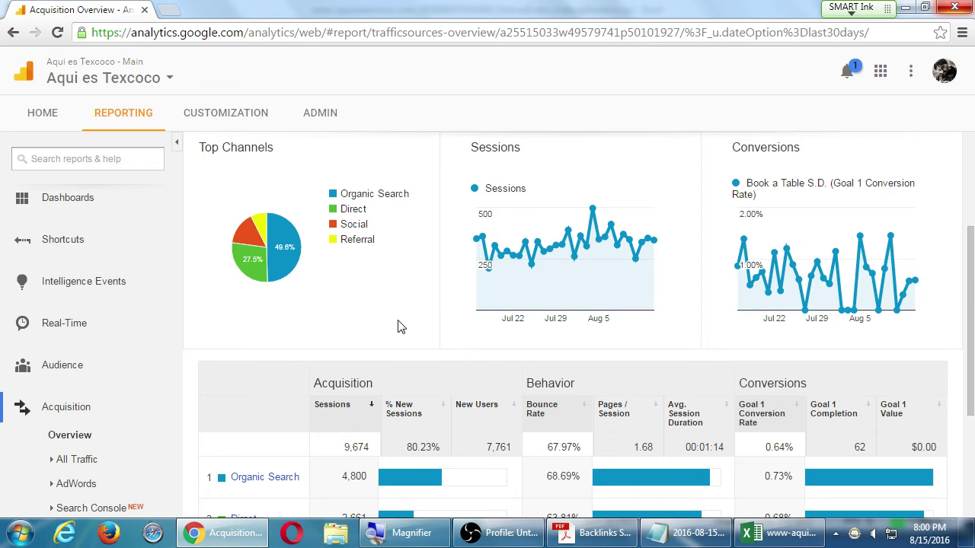
# Switch to the Notepad notes and add the heading "Google Analytics Acquisition Sources" at the end of the file.
pyautogui.click(689, 533)
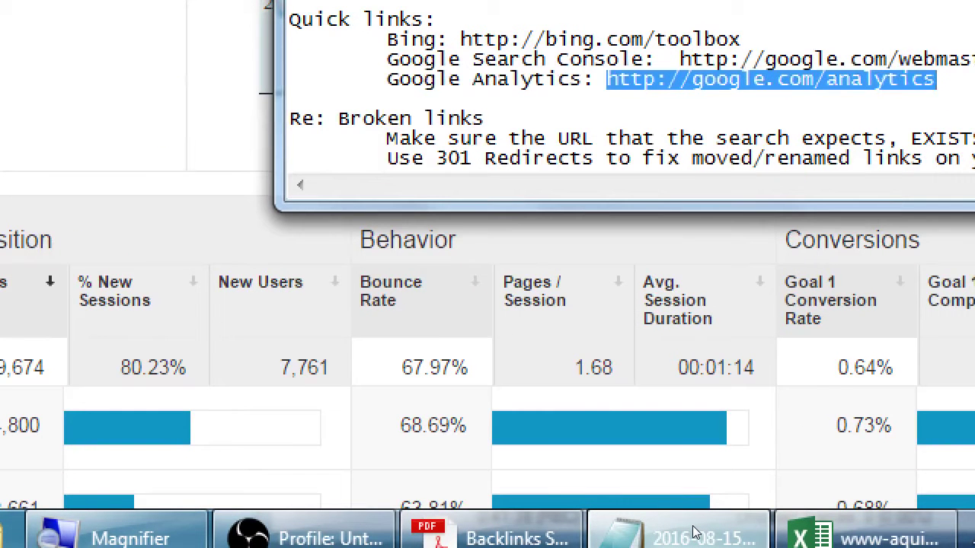
pyautogui.hotkey('ctrl', 'End')
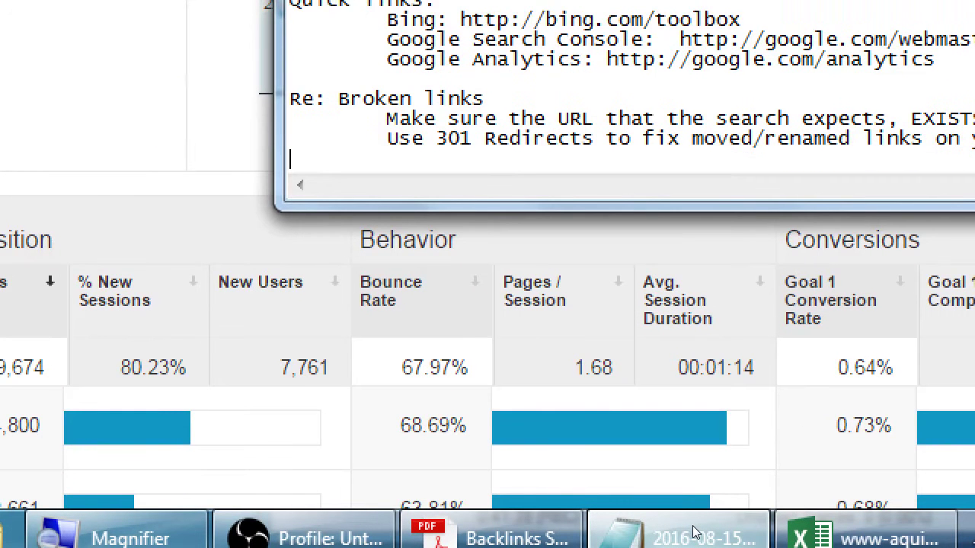
pyautogui.press('Return')
pyautogui.write('Google ')
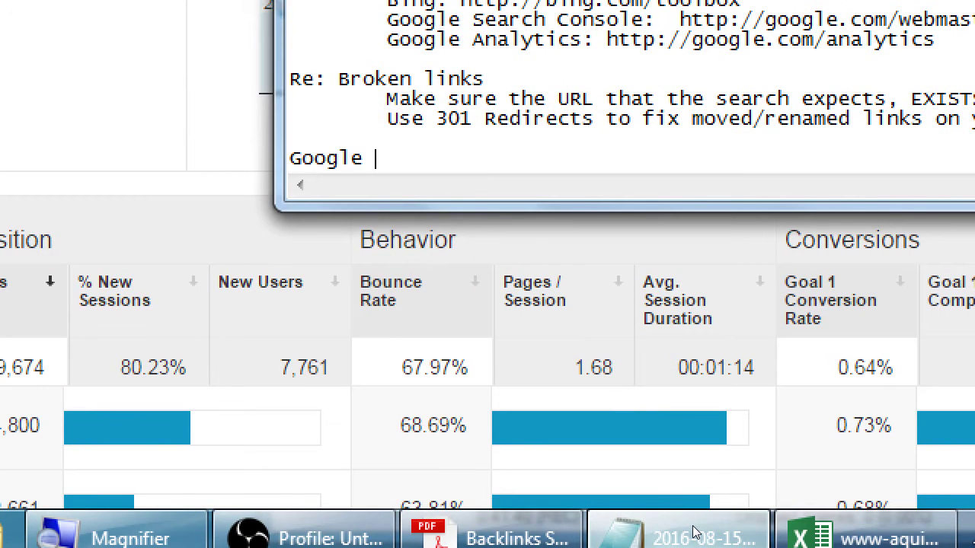
pyautogui.write('Analytics T')
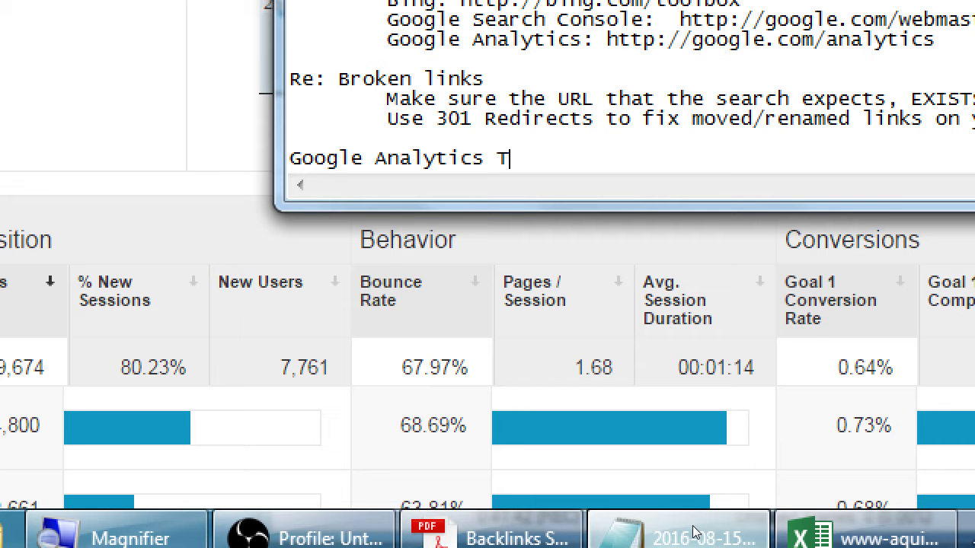
pyautogui.press('BackSpace')
pyautogui.write('aq')
pyautogui.press('BackSpace')
pyautogui.press('BackSpace')
pyautogui.write('Q')
pyautogui.press('BackSpace')
pyautogui.write('Aqcui')
pyautogui.press('BackSpace')
pyautogui.press('BackSpace')
pyautogui.press('BackSpace')
pyautogui.press('BackSpace')
pyautogui.write('cquisition Sources')
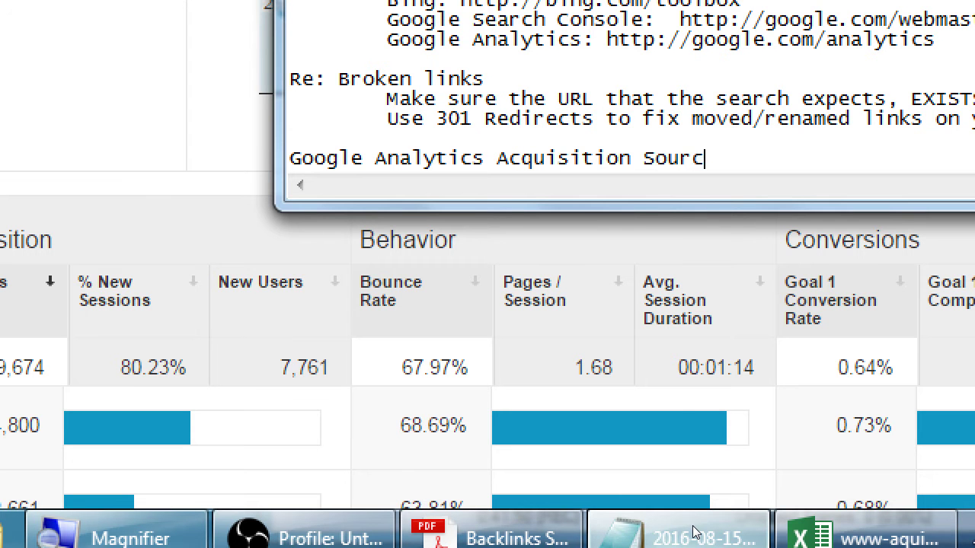
pyautogui.press('Return')
# Add the indented note "Organic - Search enginges. NON-PAID" under the acquisition sources heading.
pyautogui.press('Tab')
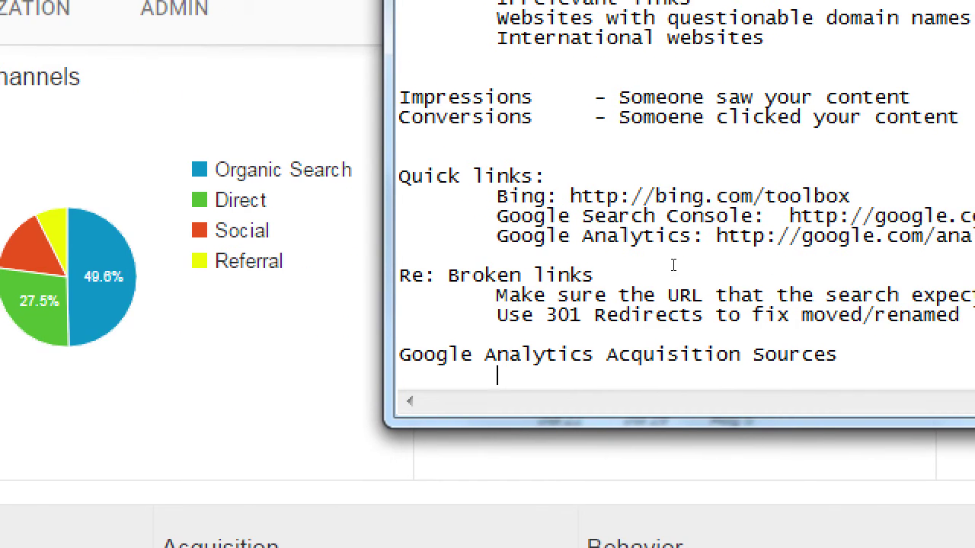
pyautogui.write('Organic')
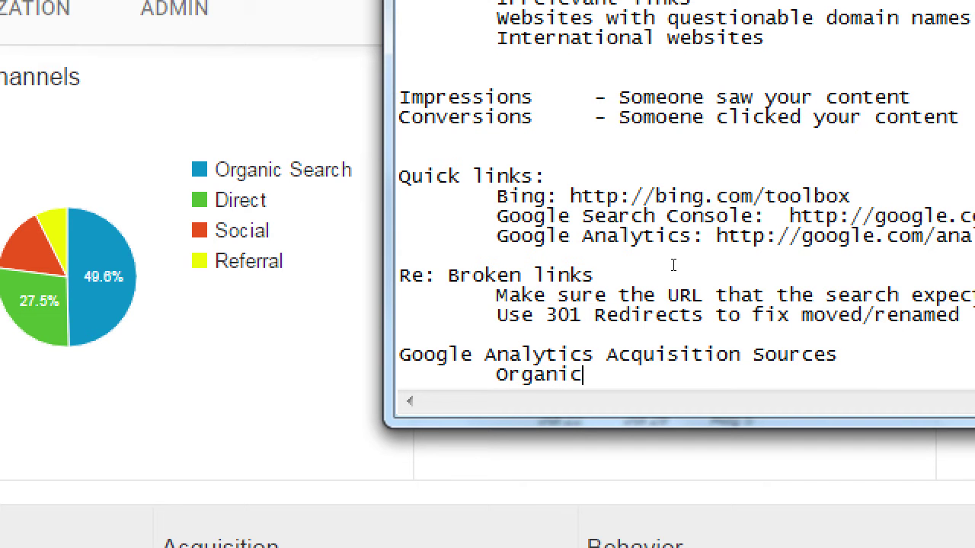
pyautogui.write(' - Search enginge')
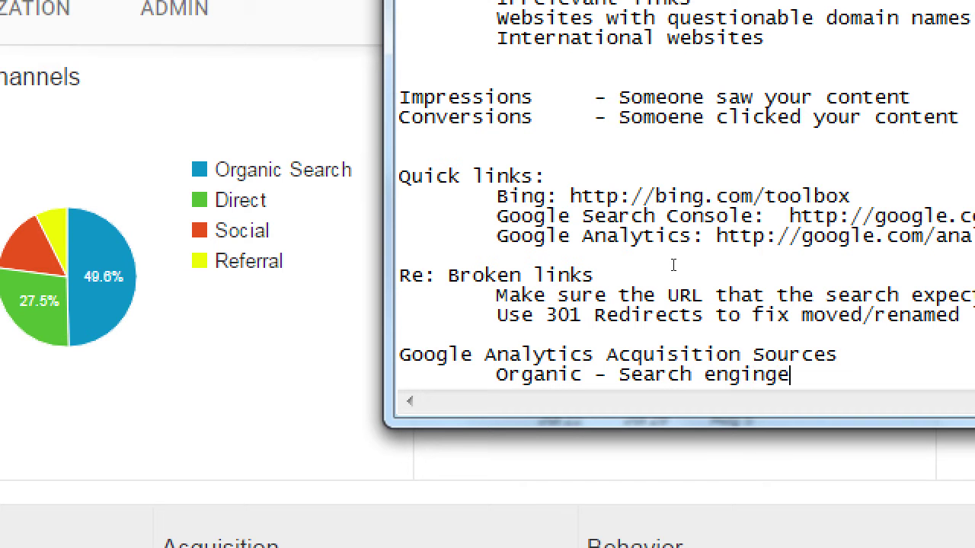
pyautogui.write('s. NON-PAID')
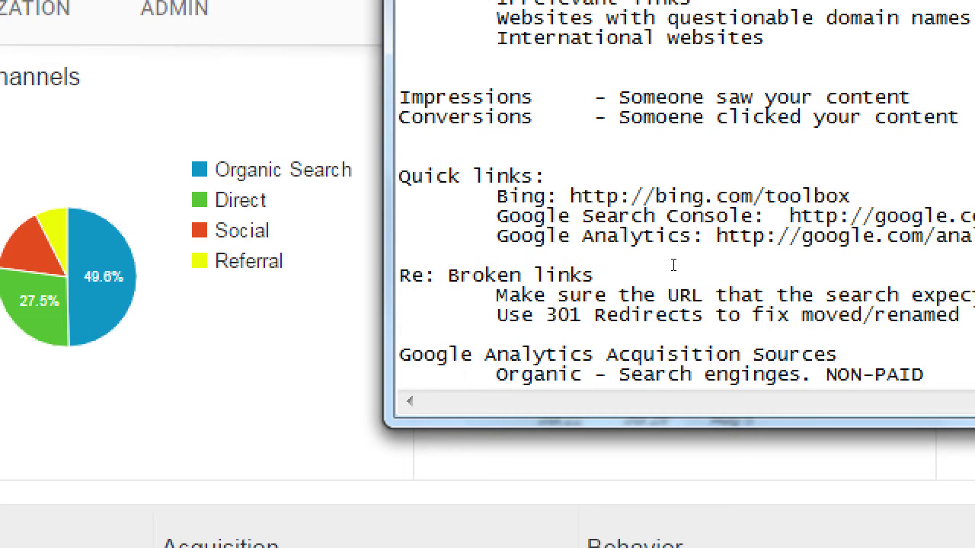
# Add the indented note "Direct - Directly to a page" below the Organic entry.
pyautogui.press('Return')
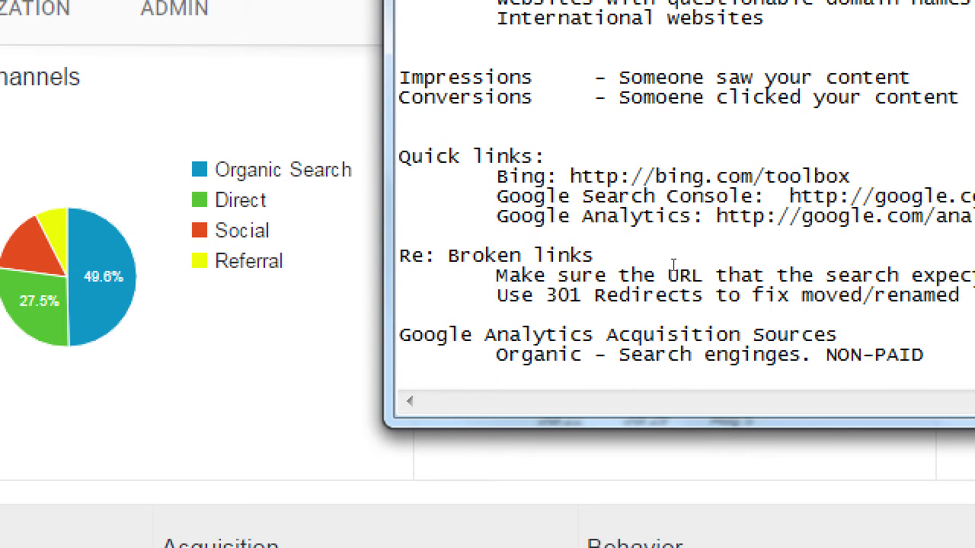
pyautogui.press('Tab')
pyautogui.write('Direct - Directly ')
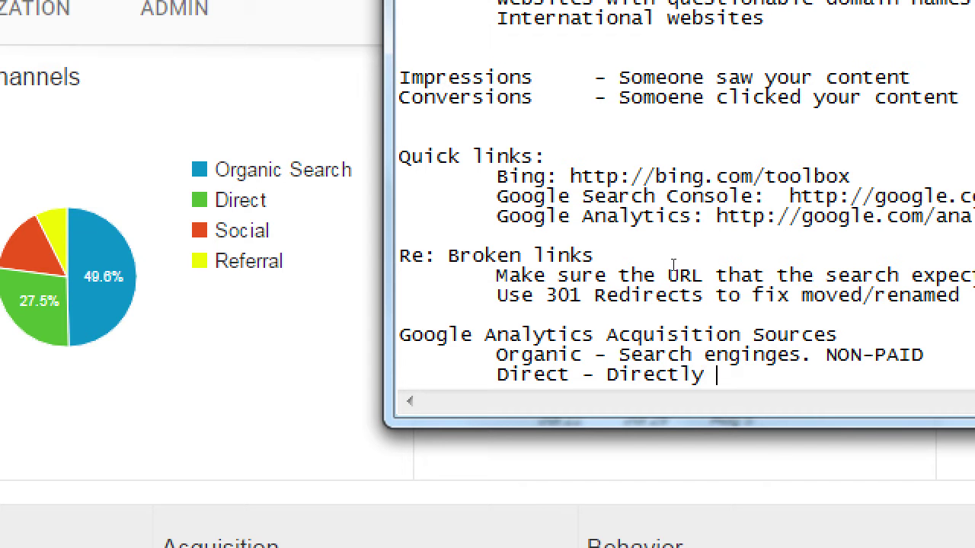
pyautogui.write('to a page')
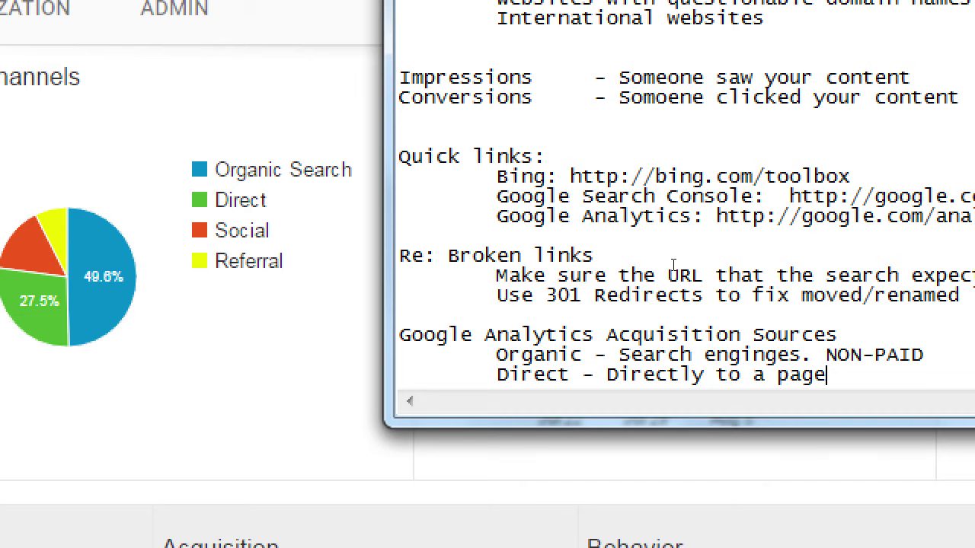
# Add the indented note "Social - Social media" below the Direct entry.
pyautogui.press('Return')
pyautogui.press('Tab')
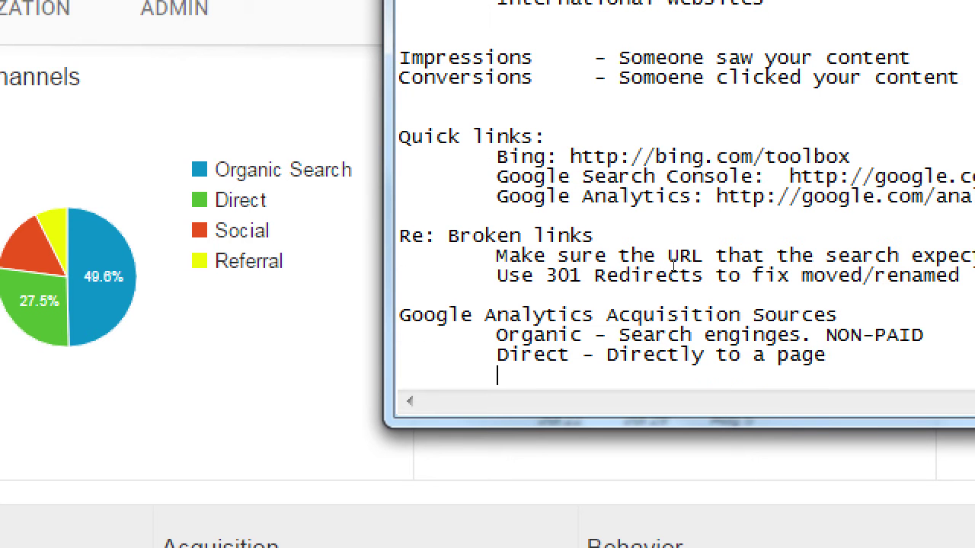
pyautogui.write('Social - Social media')
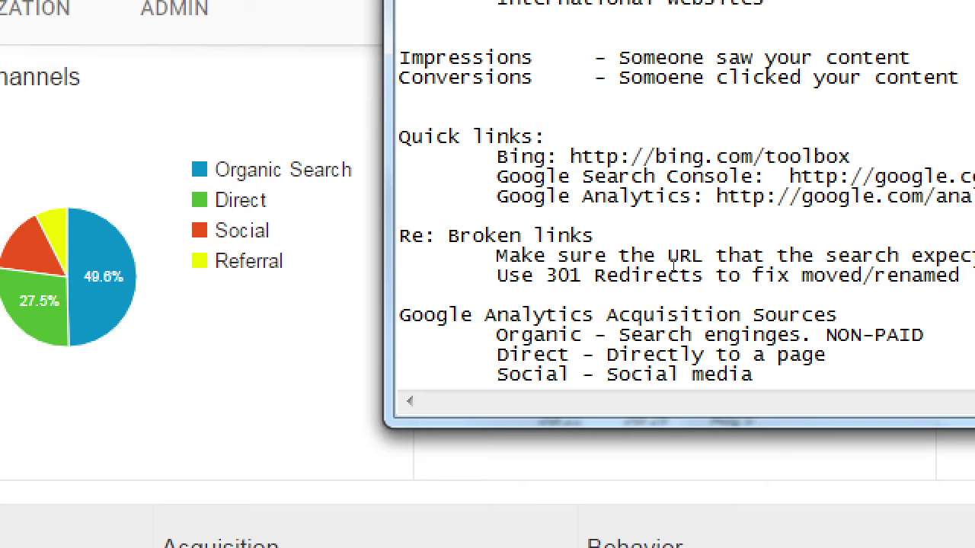
# Add the indented note "Referral - Backlinks" below the Social entry.
pyautogui.moveTo(170, 230)
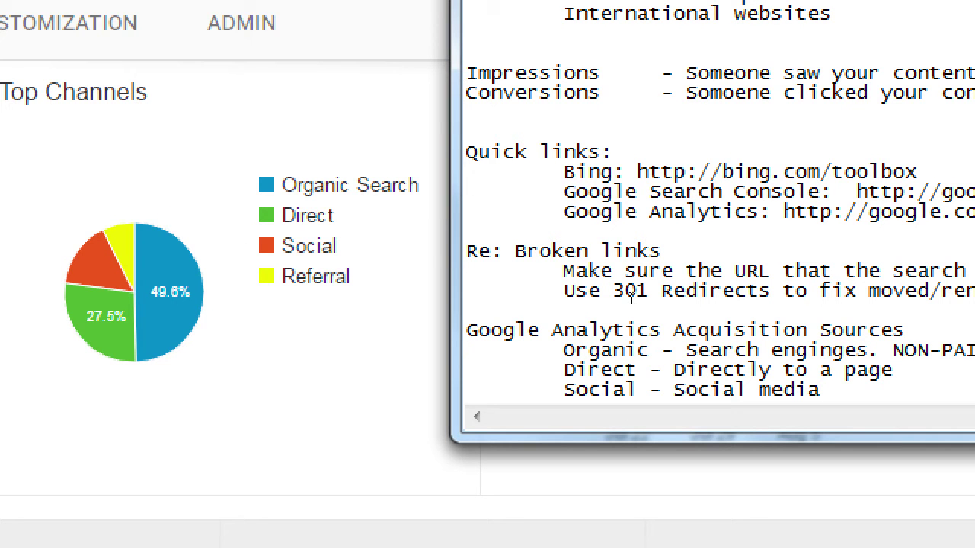
pyautogui.press('Return')
pyautogui.press('Tab')
pyautogui.write('R')
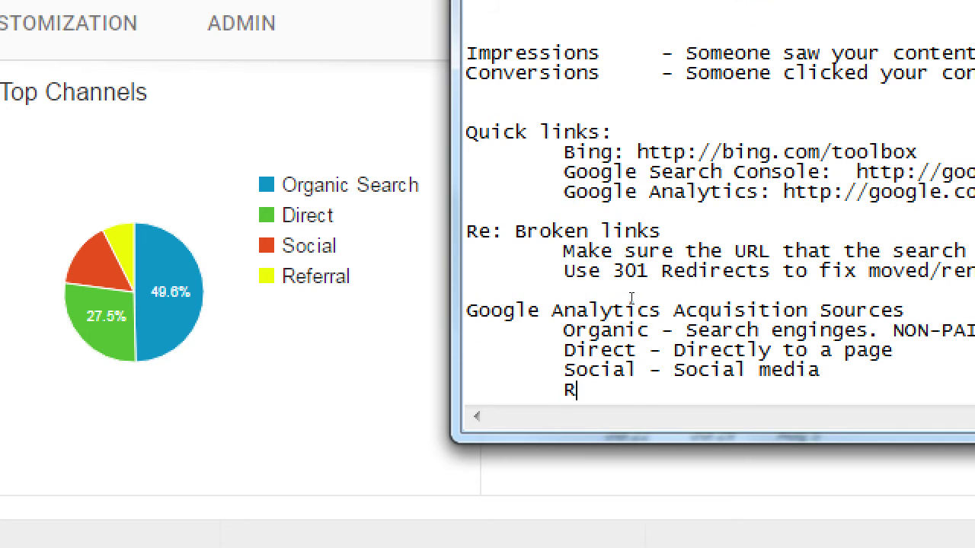
pyautogui.write('eferral ')
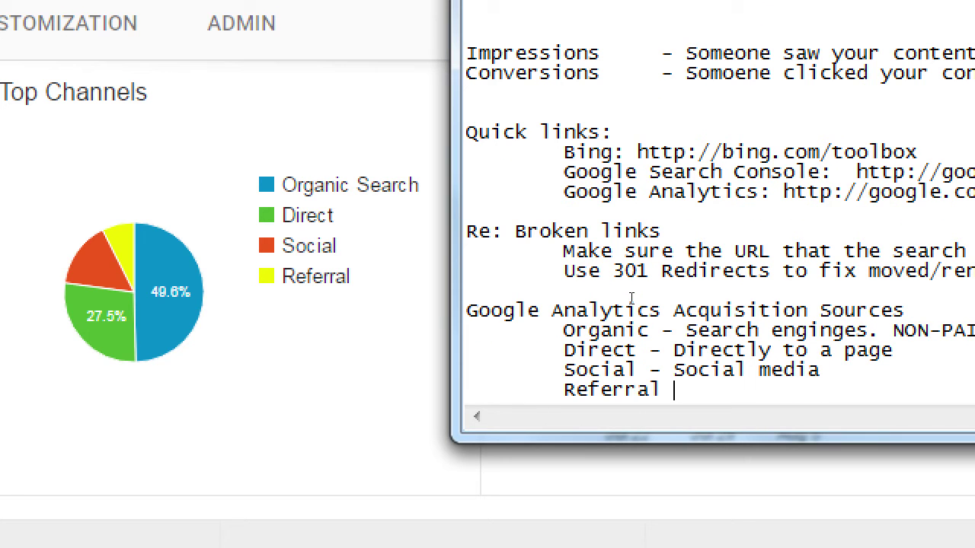
pyautogui.write('- Backlinks')
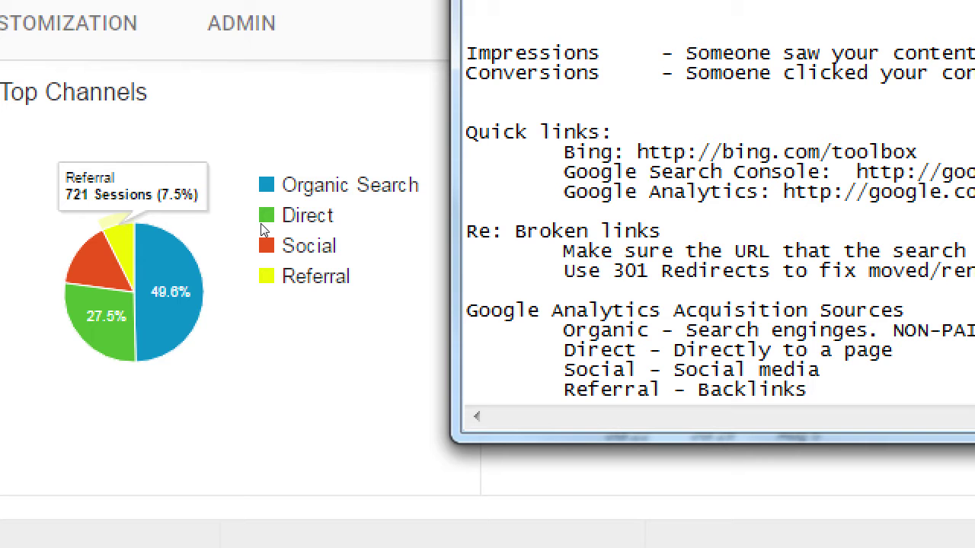
# Add the indented note "Paid - PPC, paying clicks" below the Referral entry.
pyautogui.press('Return')
pyautogui.press('Tab')
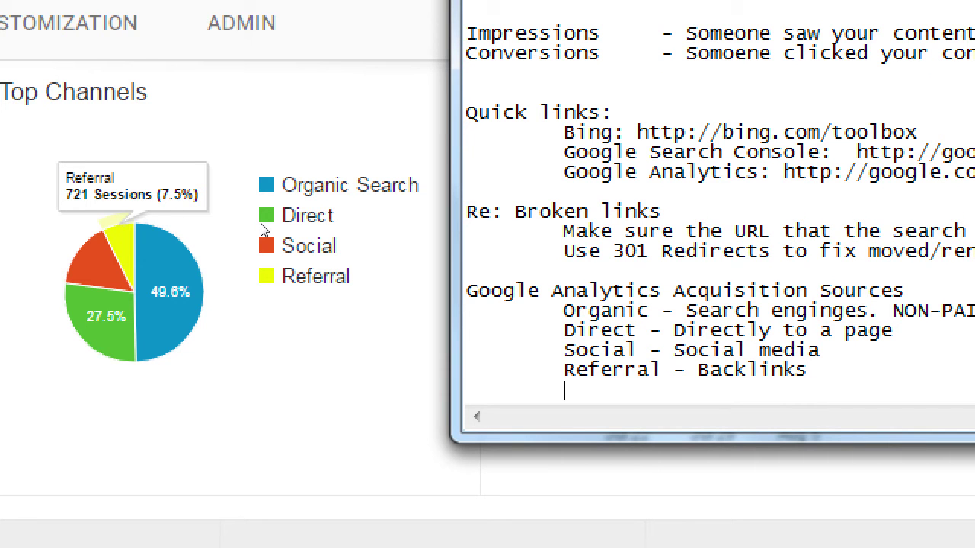
pyautogui.write('Paid - PPC, ')
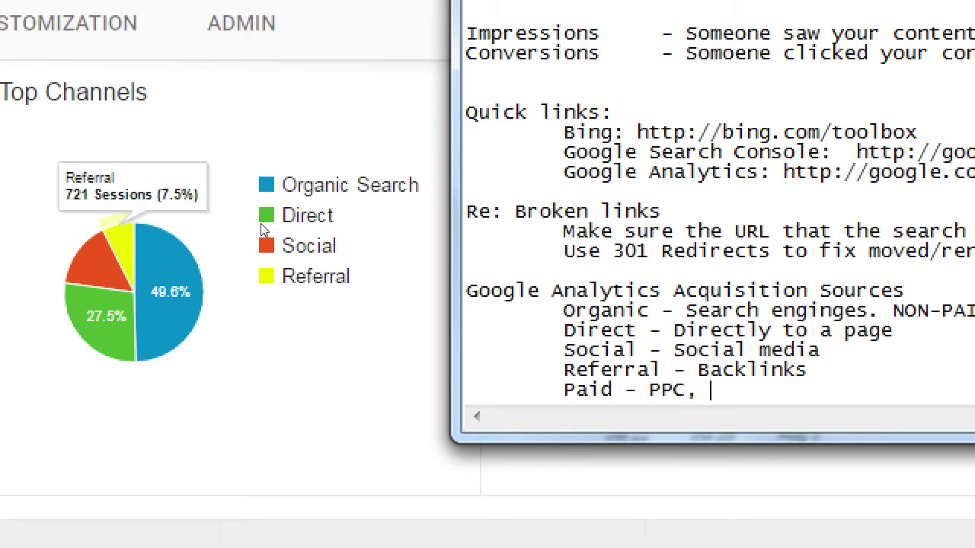
pyautogui.write('paying ')
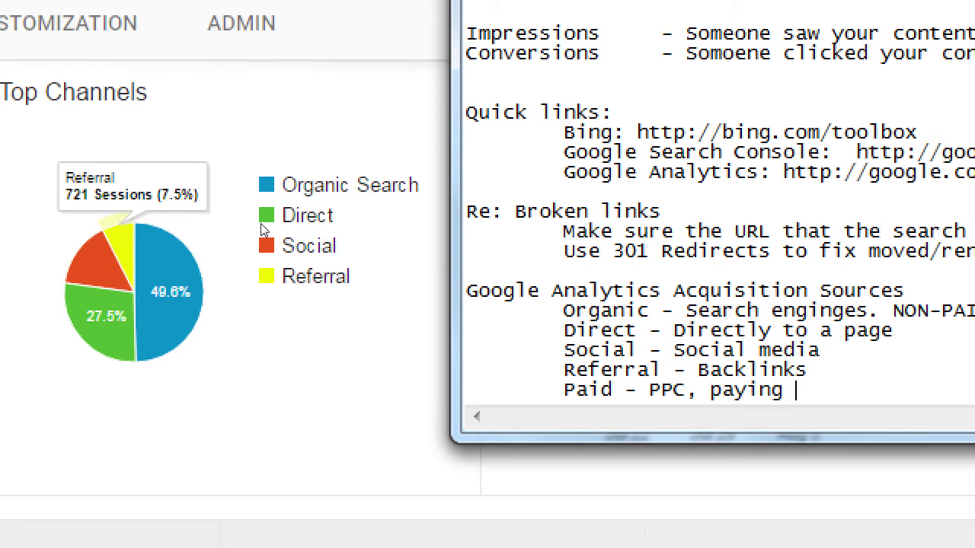
pyautogui.write('clicks')
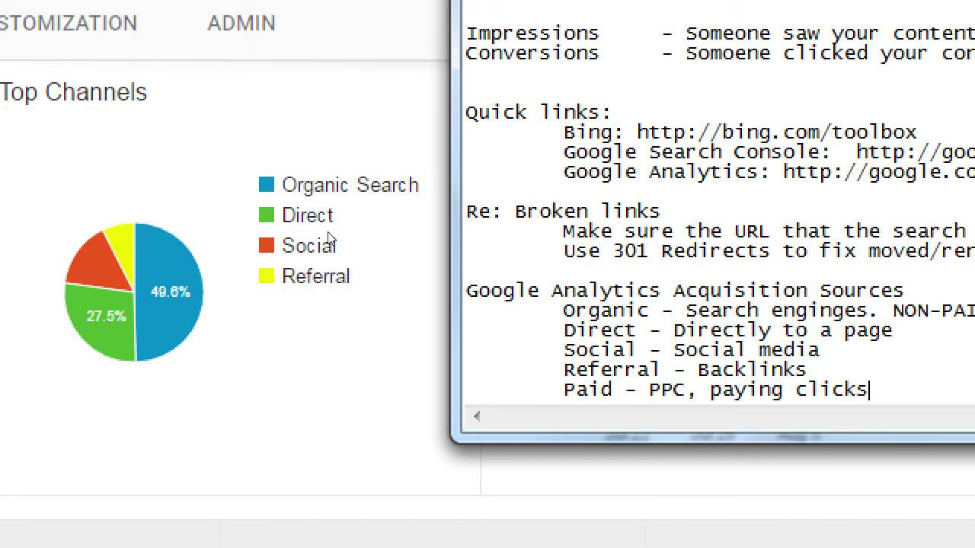
# Add the indented note "Email - Traffic from email lists" at the end of the acquisition sources notes.
pyautogui.click(505, 197)
pyautogui.hotkey('ctrl', 'End')
pyautogui.press('Return')
pyautogui.press('Tab')
pyautogui.write('Email ')
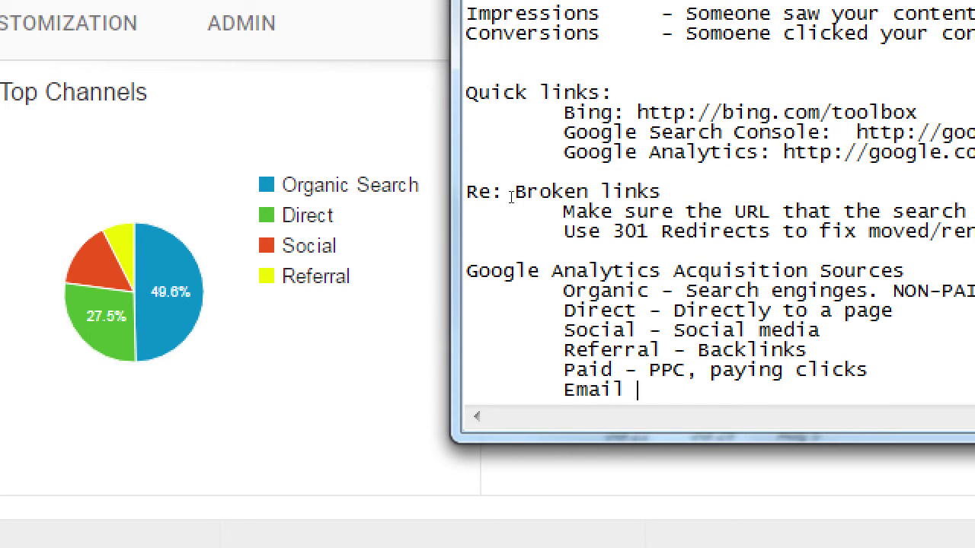
pyautogui.write('- Traffic from emai')
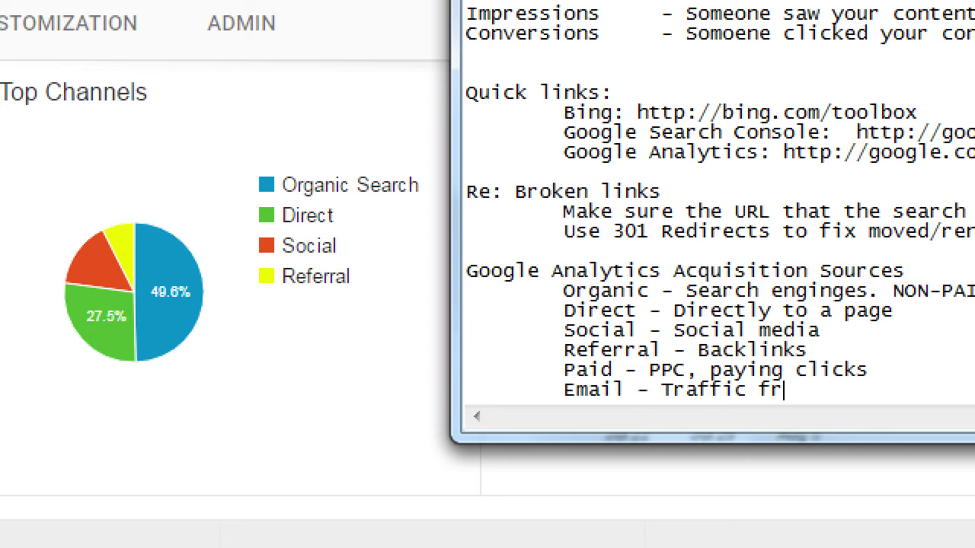
pyautogui.write('l lists')
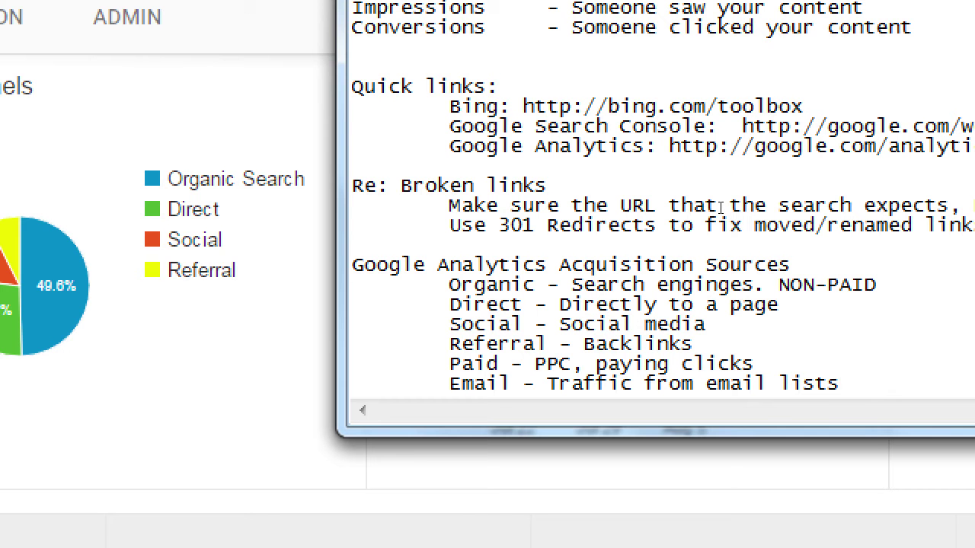
# Switch back to Google Analytics in Chrome and examine the Conversions chart and the conversion columns of the channel table.
pyautogui.press('super+minus')
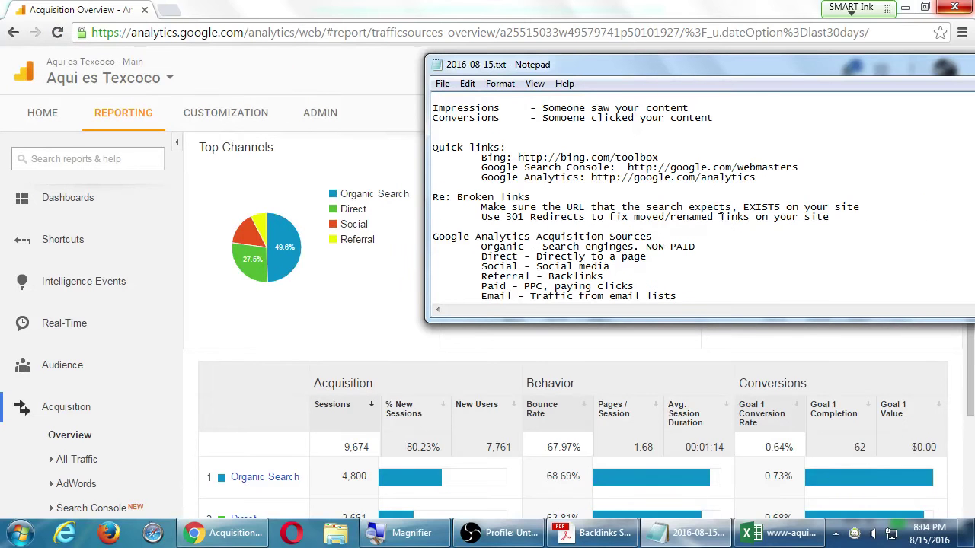
pyautogui.click(329, 8)
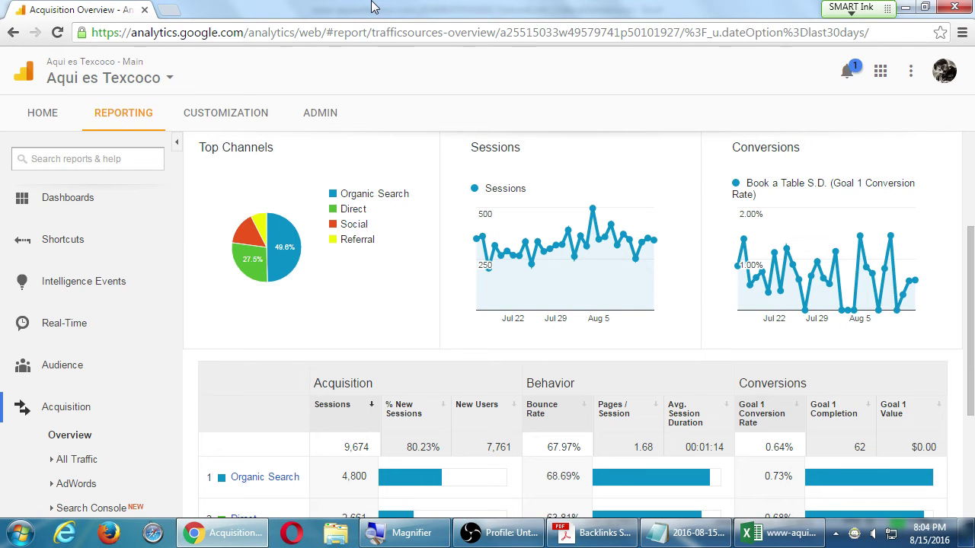
pyautogui.press('super+plus')
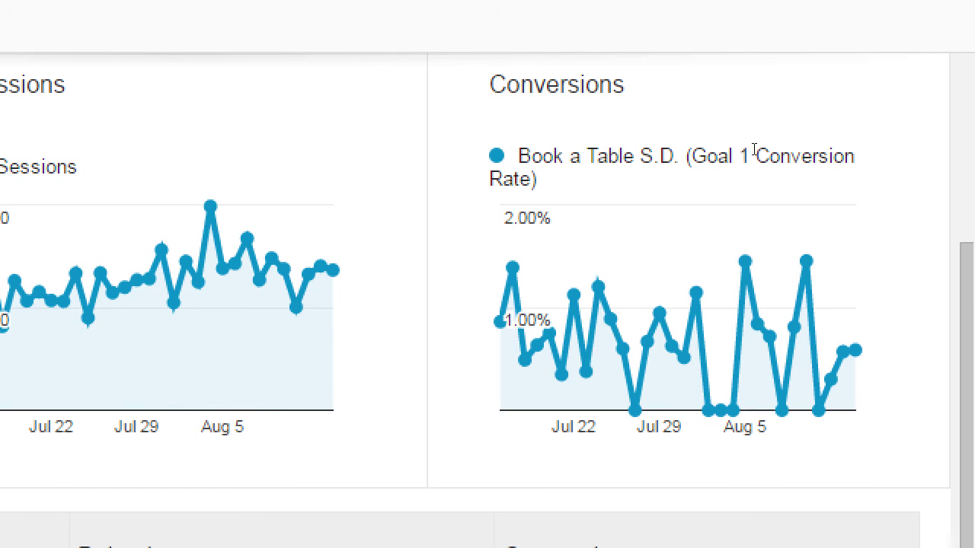
pyautogui.moveTo(752, 148); pyautogui.dragTo(798, 160)
pyautogui.click(798, 160)
pyautogui.press('super+minus')
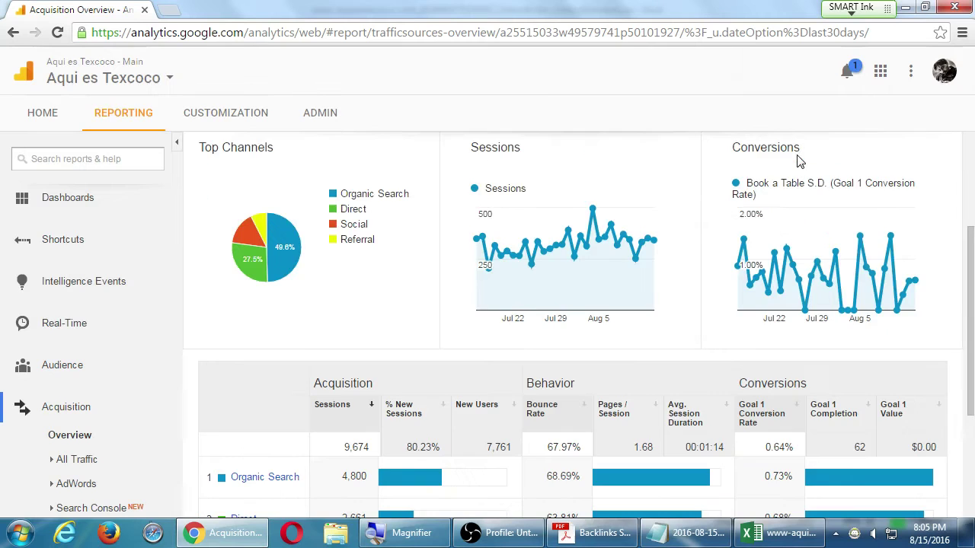
pyautogui.scroll(3, 797, 228)
pyautogui.scroll(-2, 784, 256)
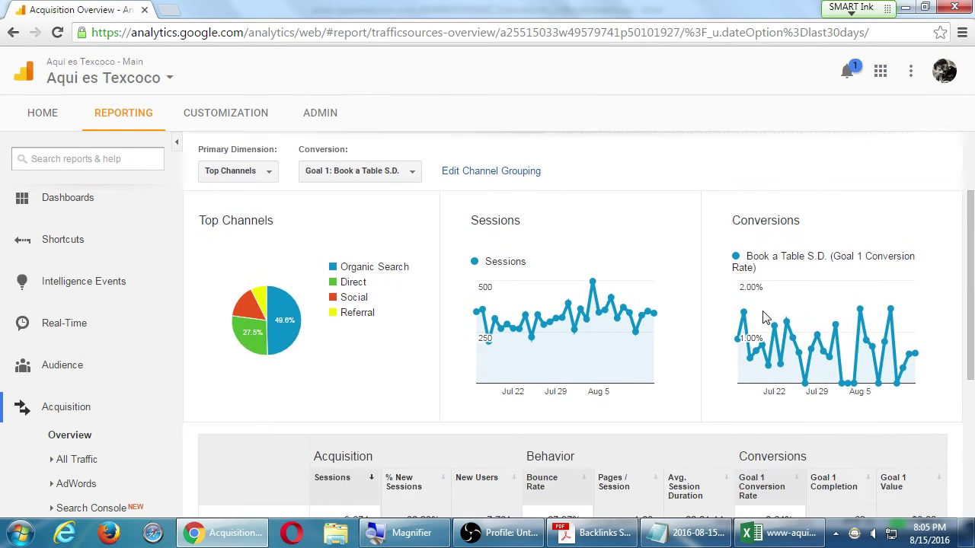
pyautogui.scroll(-3, 743, 308)
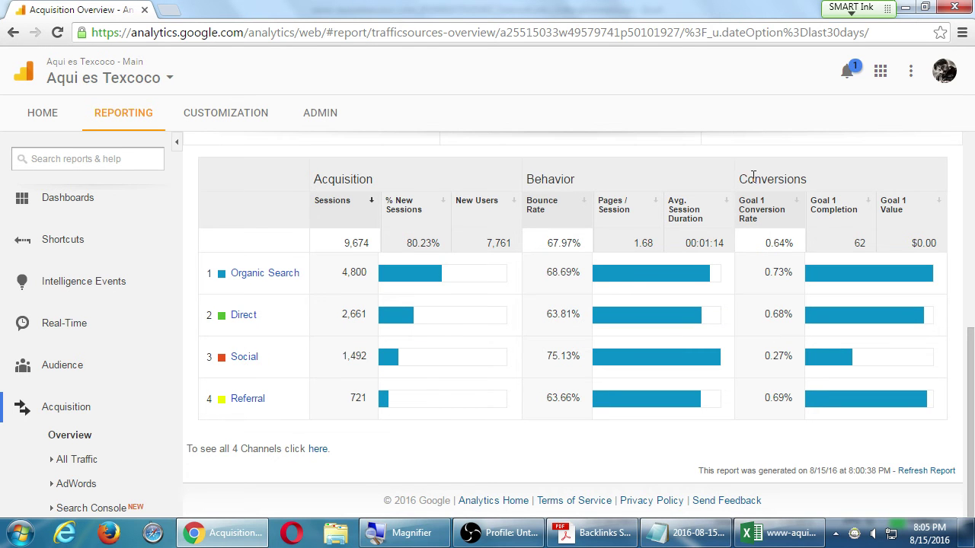
pyautogui.moveTo(739, 180); pyautogui.dragTo(810, 183)
pyautogui.click(809, 184)
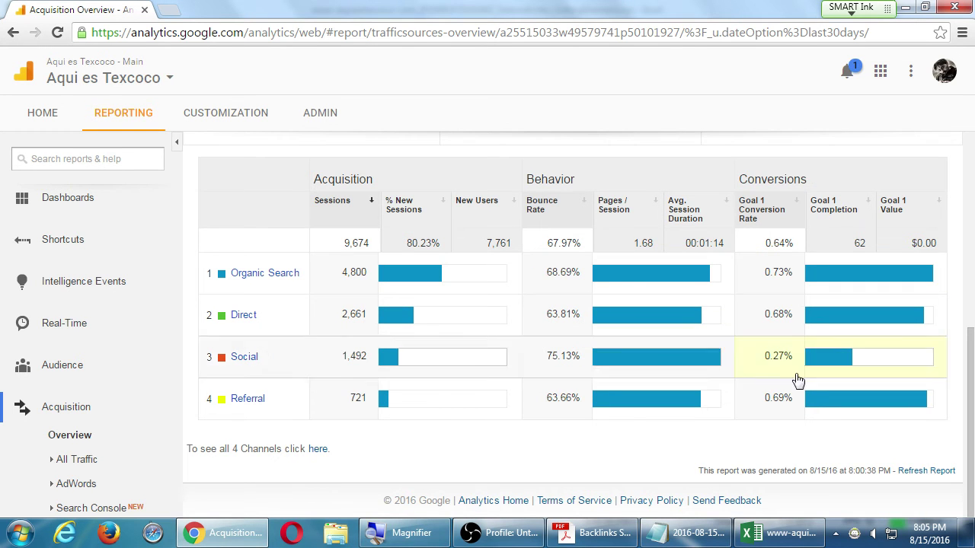
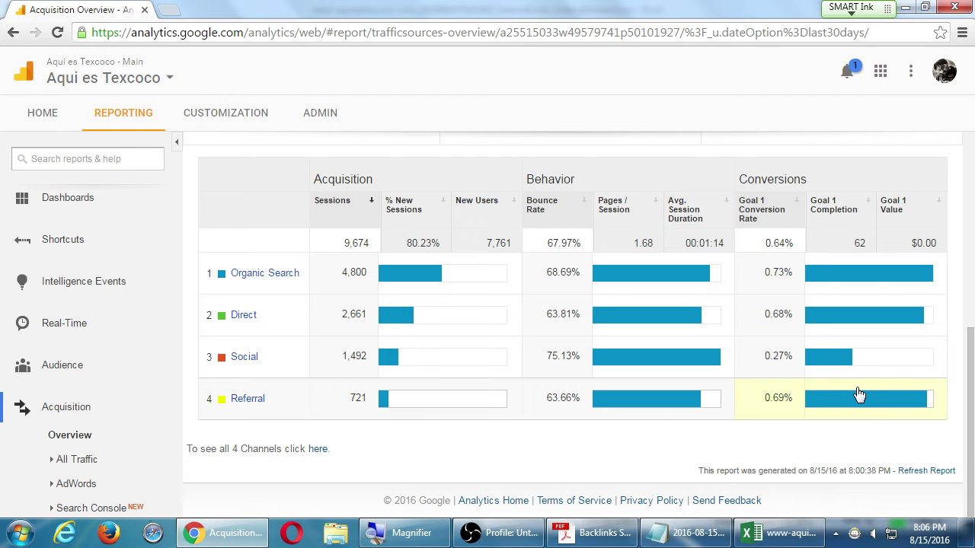
# Compare the Conversions chart of the Acquisition Overview with the conversion figures of each channel in the table.
pyautogui.scroll(5, 859, 394)
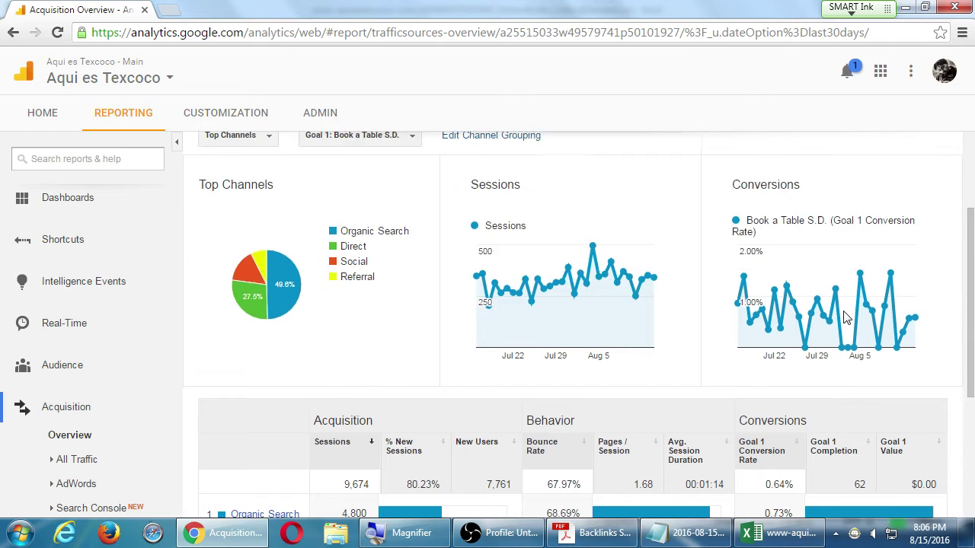
pyautogui.moveTo(746, 337); pyautogui.dragTo(811, 344)
pyautogui.click(815, 344)
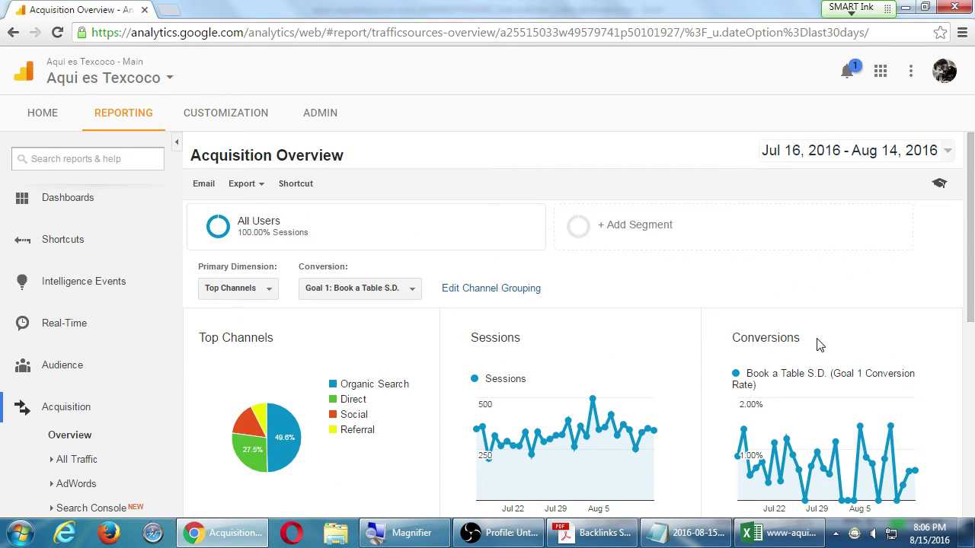
pyautogui.scroll(-5, 819, 344)
pyautogui.scroll(-2, 125, 336)
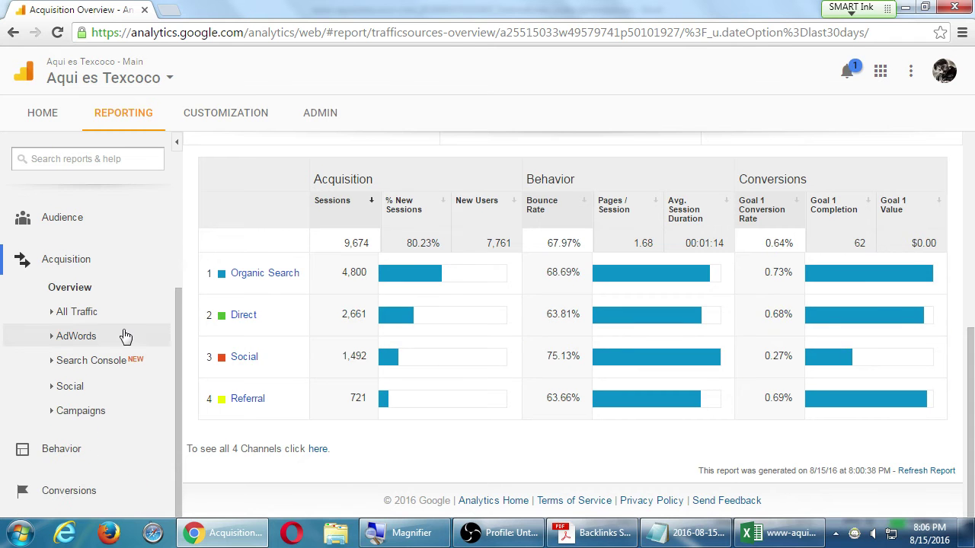
pyautogui.scroll(5, 647, 381)
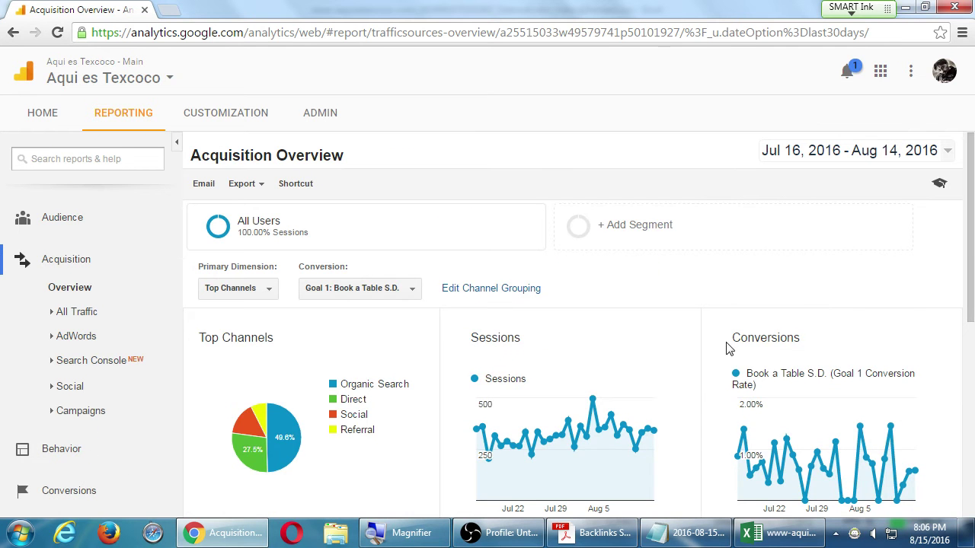
pyautogui.scroll(-5, 690, 386)
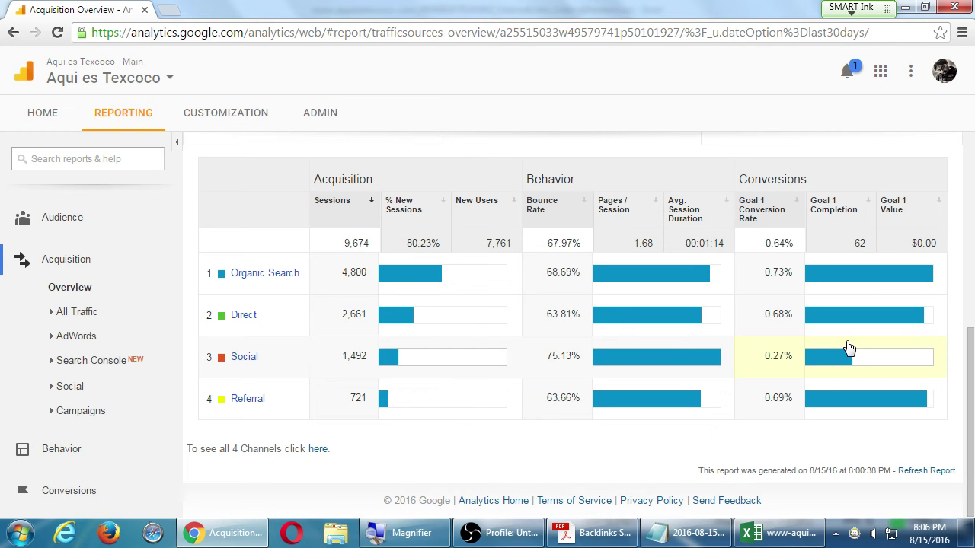
pyautogui.scroll(5, 830, 316)
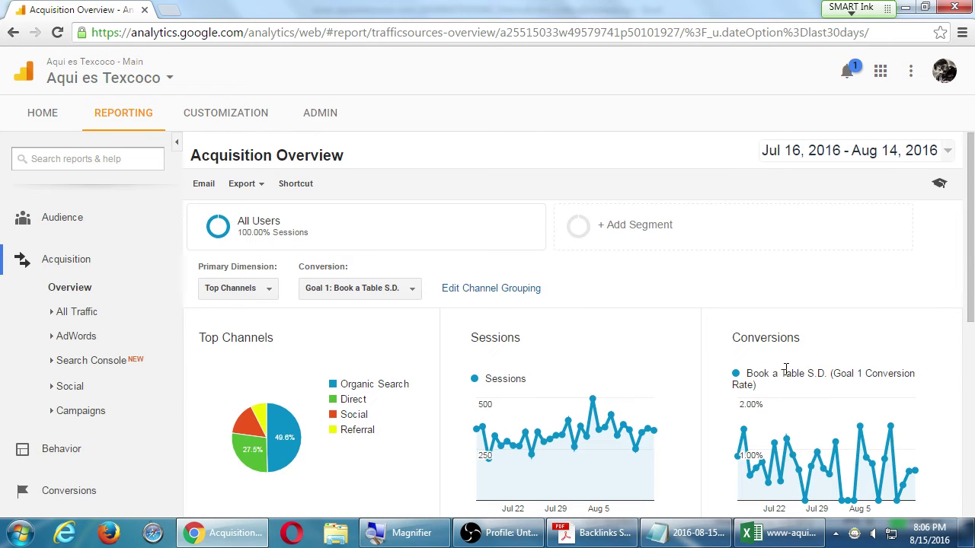
pyautogui.moveTo(737, 338); pyautogui.dragTo(794, 340)
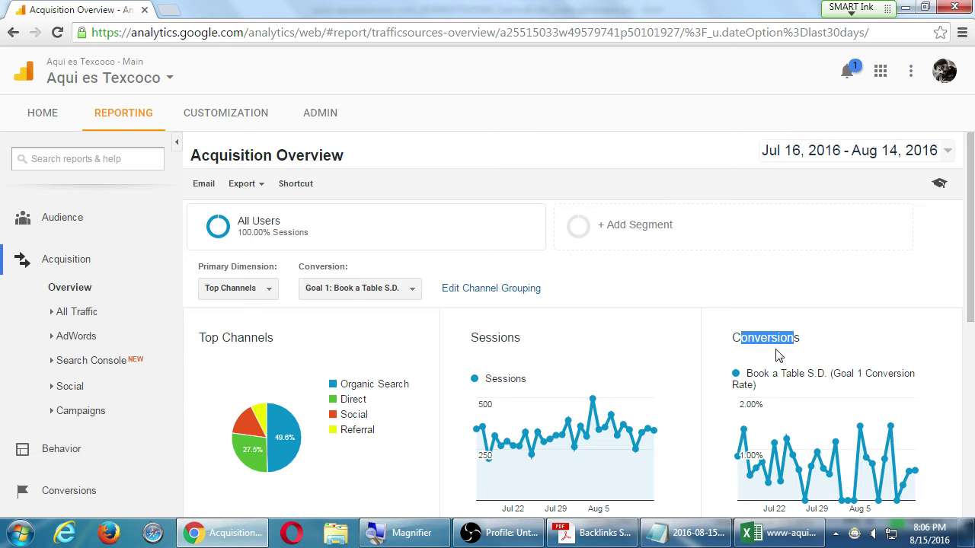
pyautogui.click(483, 440)
pyautogui.scroll(-4, 483, 440)
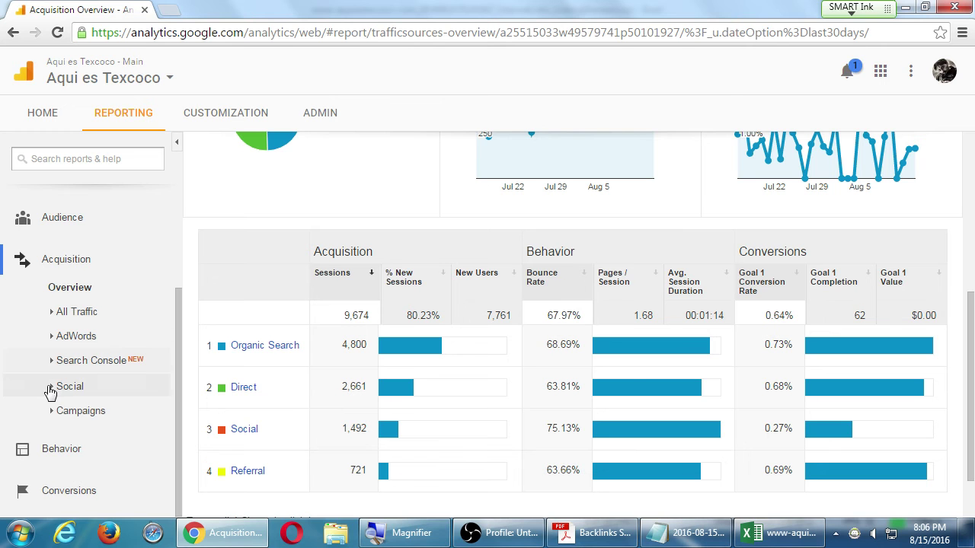
# Open the Referrals report for all traffic and review the list of referring source sites.
pyautogui.click(55, 312)
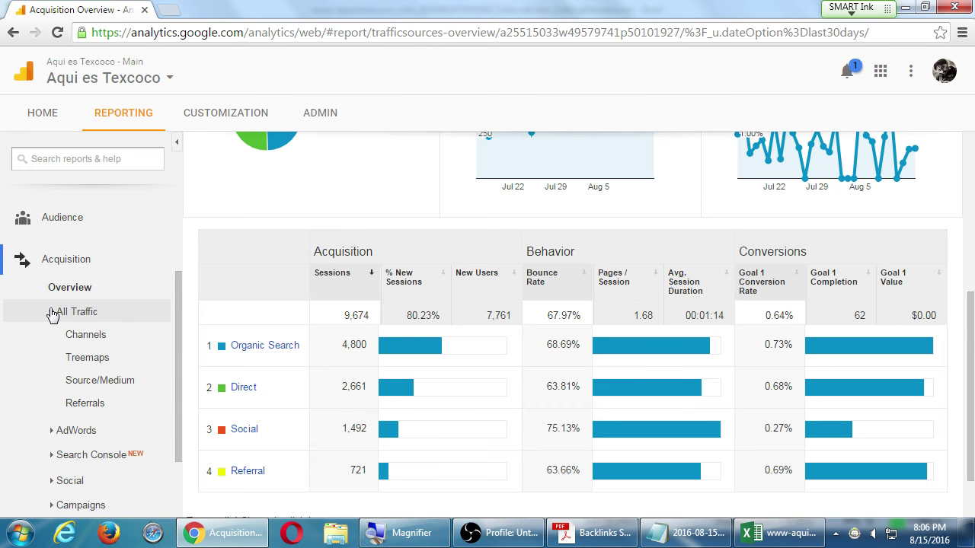
pyautogui.click(86, 402)
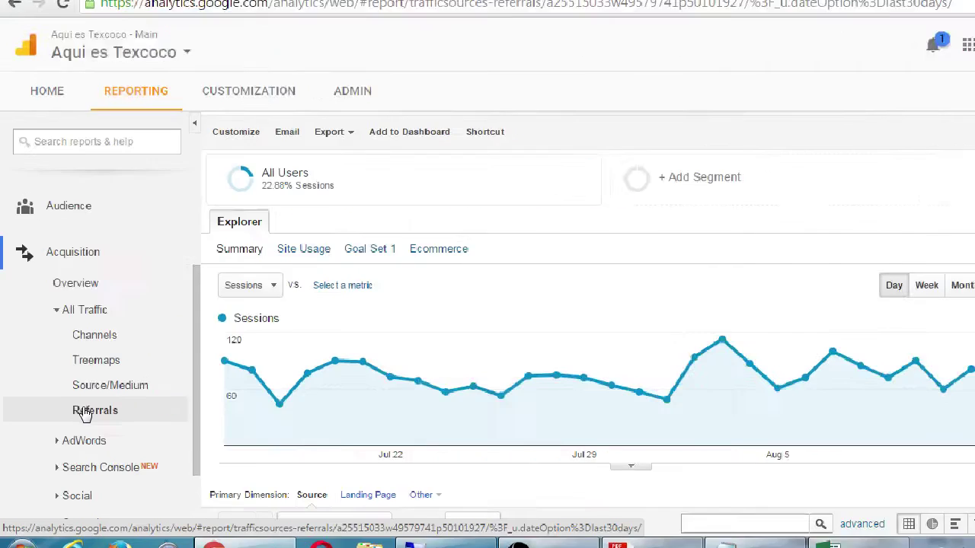
pyautogui.scroll(-4, 522, 335)
pyautogui.scroll(-2, 525, 386)
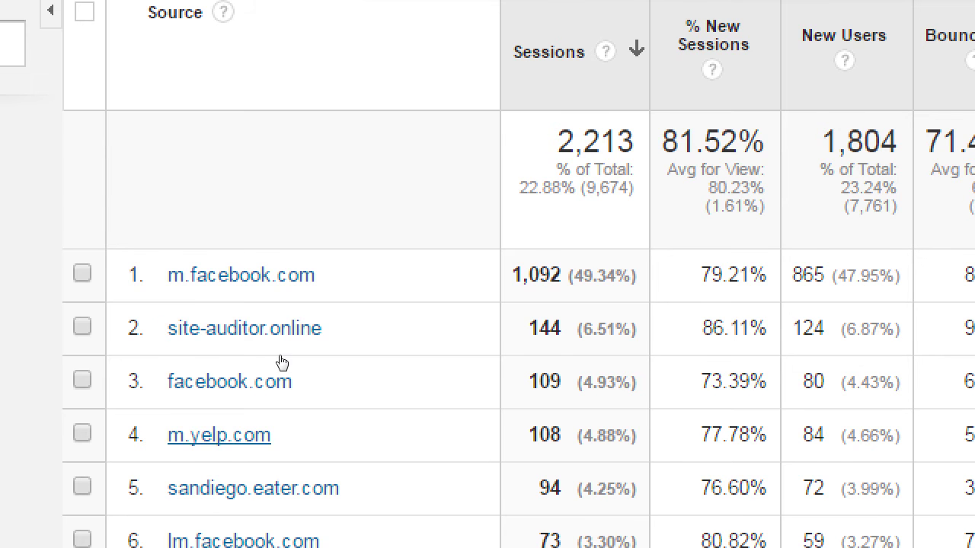
pyautogui.scroll(-3, 299, 327)
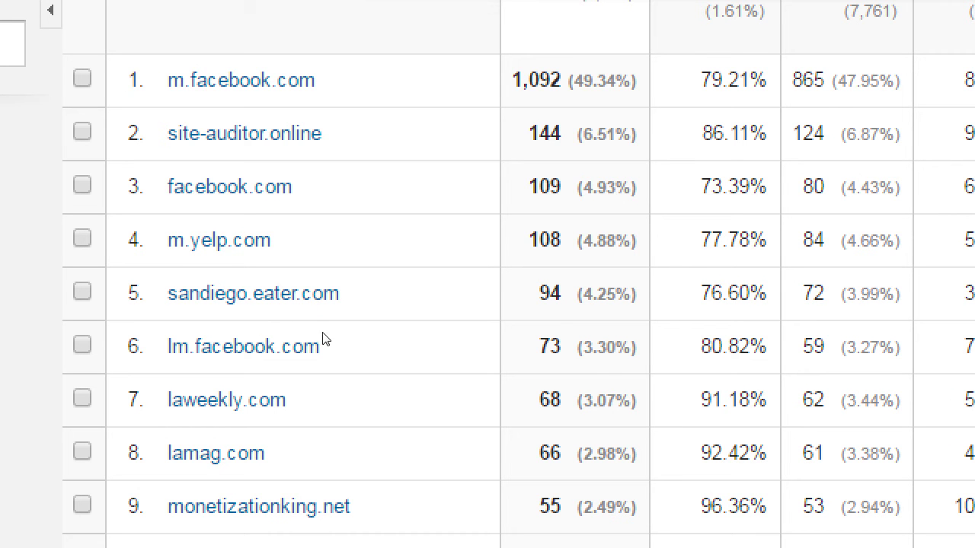
pyautogui.scroll(-1, 335, 324)
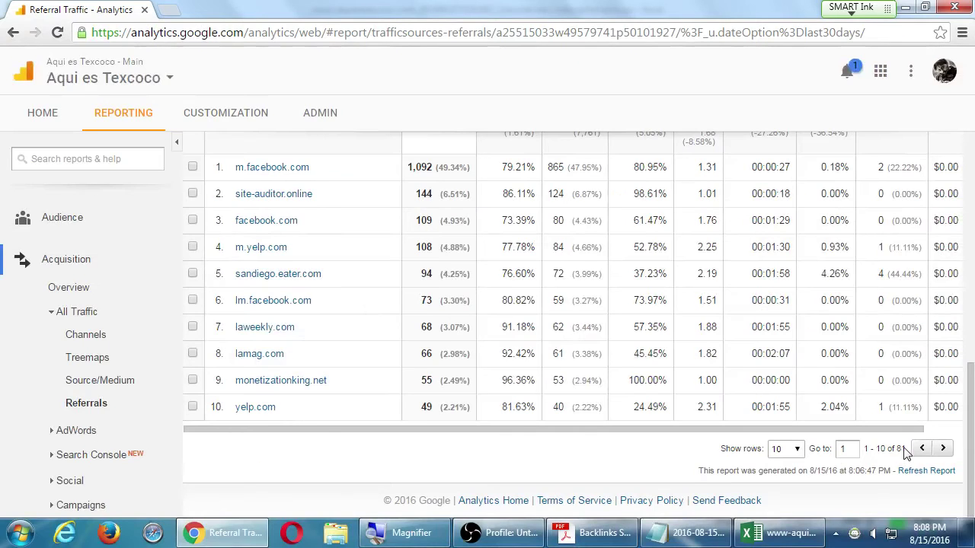
# Show 100 rows in the Referrals table and review the referring sites further down the list.
pyautogui.click(796, 449)
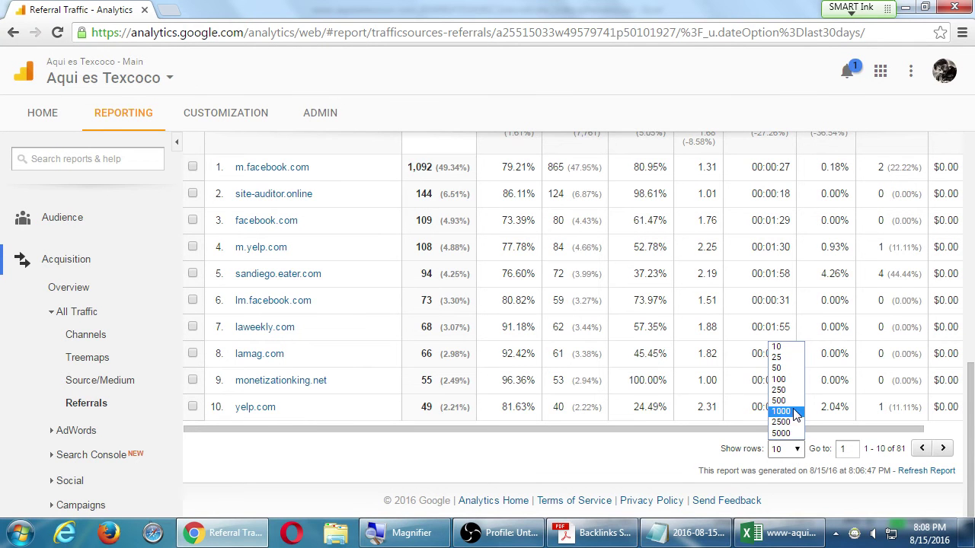
pyautogui.click(778, 379)
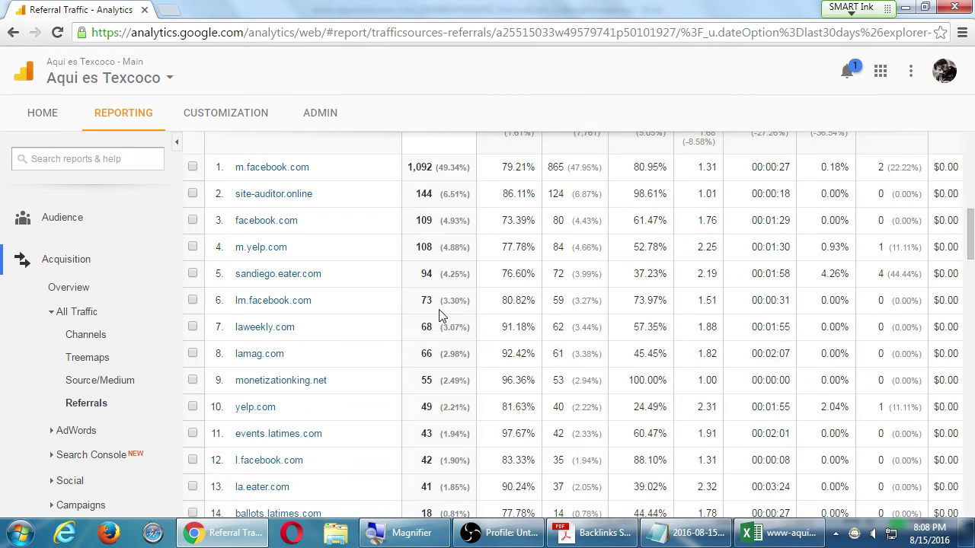
pyautogui.scroll(-3, 352, 384)
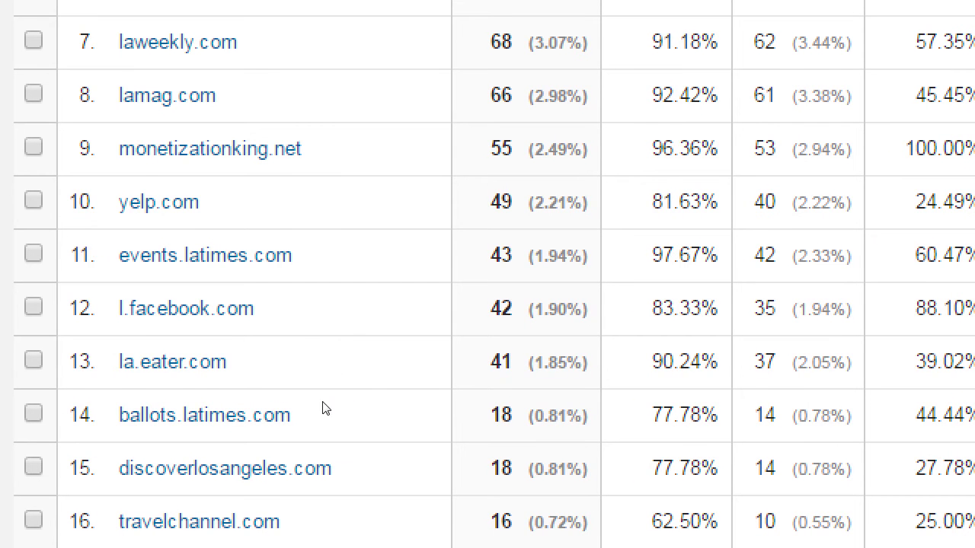
pyautogui.scroll(-1, 316, 418)
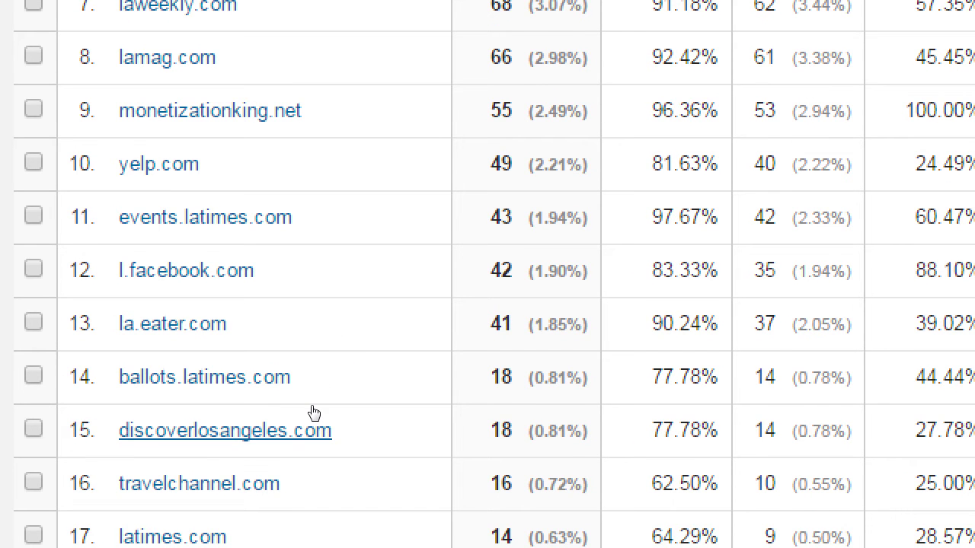
pyautogui.scroll(-2, 315, 409)
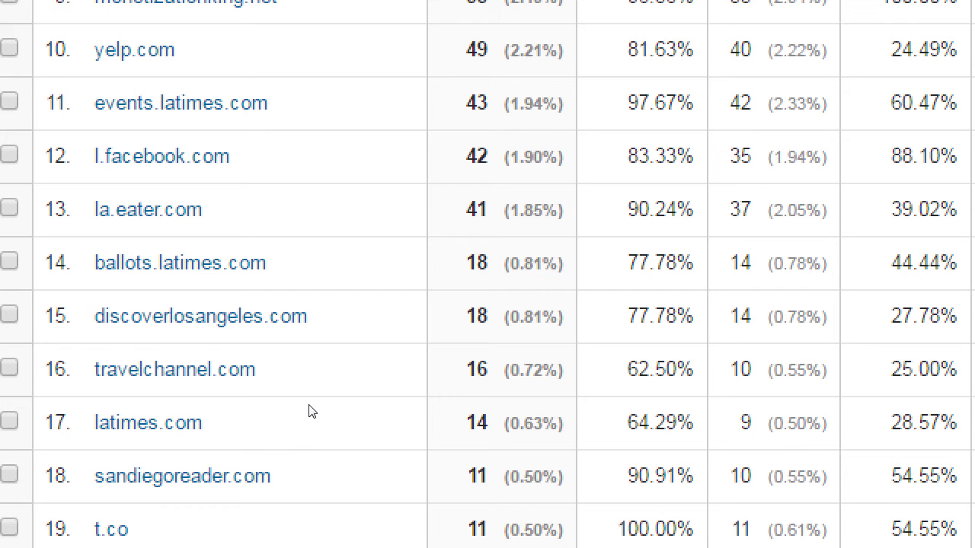
pyautogui.scroll(-5, 308, 411)
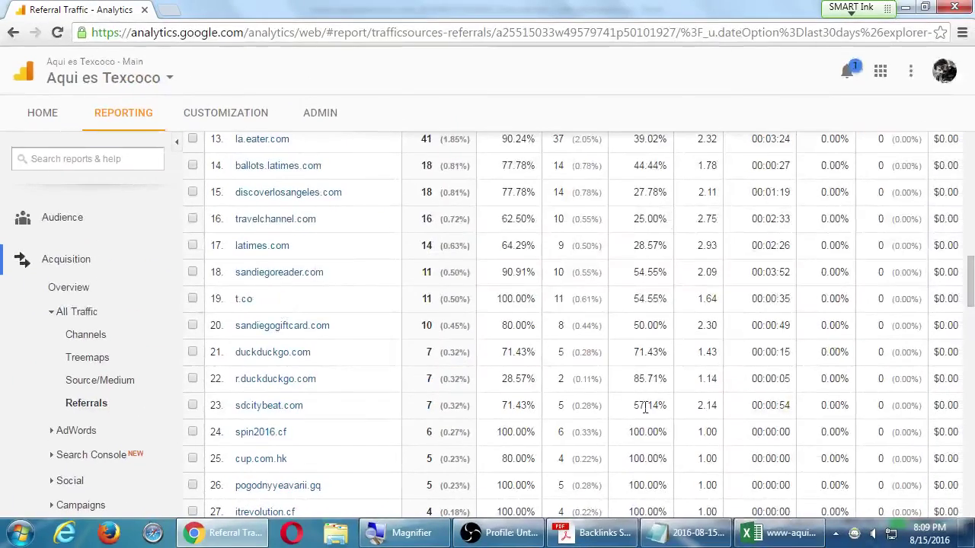
# Switch to the 2016-08-15.txt notes in Notepad and add the line "t.co - is not spam: It's Twitter's short link system" below the acquisition sources.
pyautogui.click(646, 529)
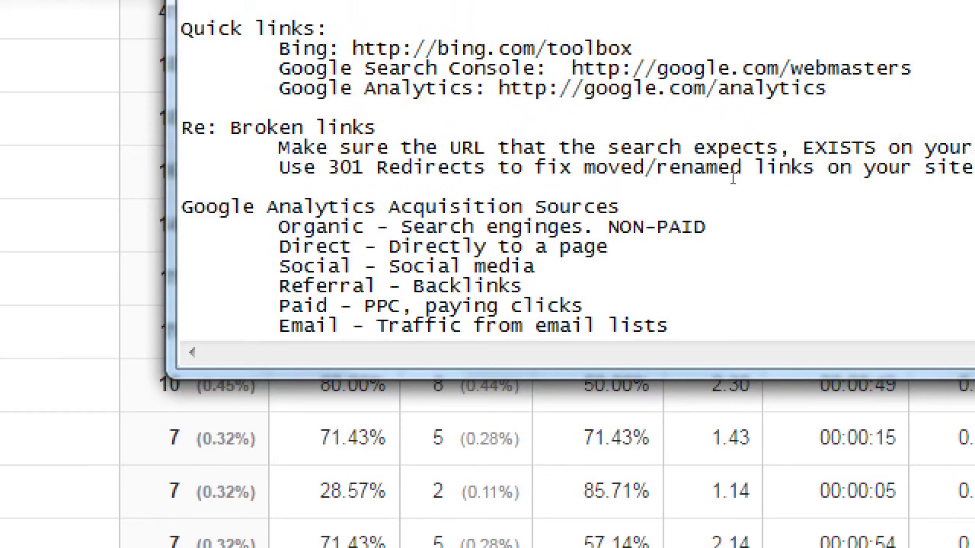
pyautogui.press('Return')
pyautogui.press('Return')
pyautogui.press('Return')
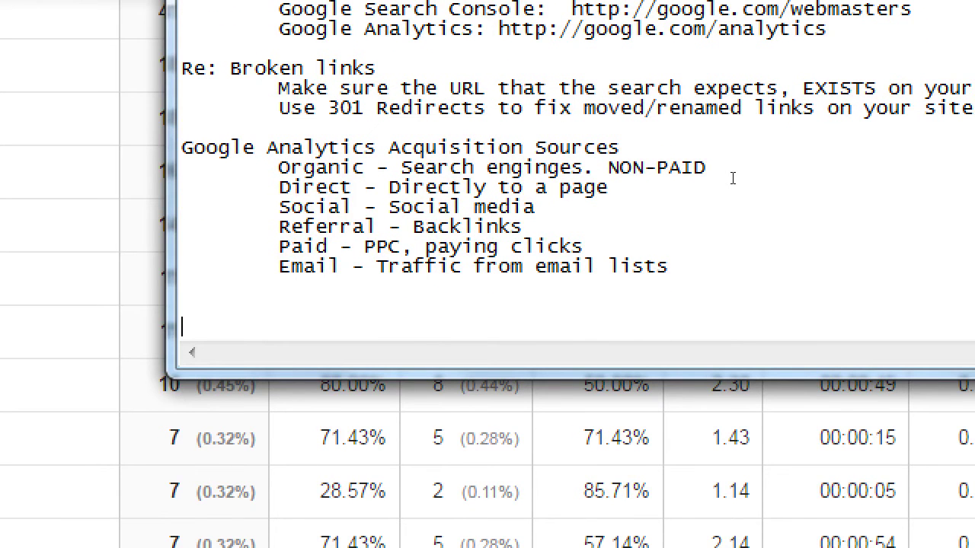
pyautogui.write('t.co - is not ')
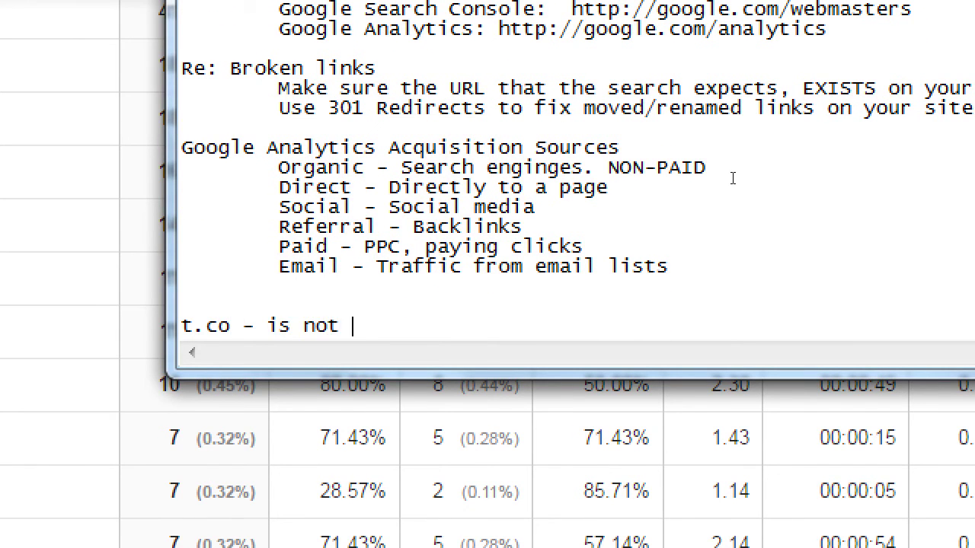
pyautogui.write("spam: It'")
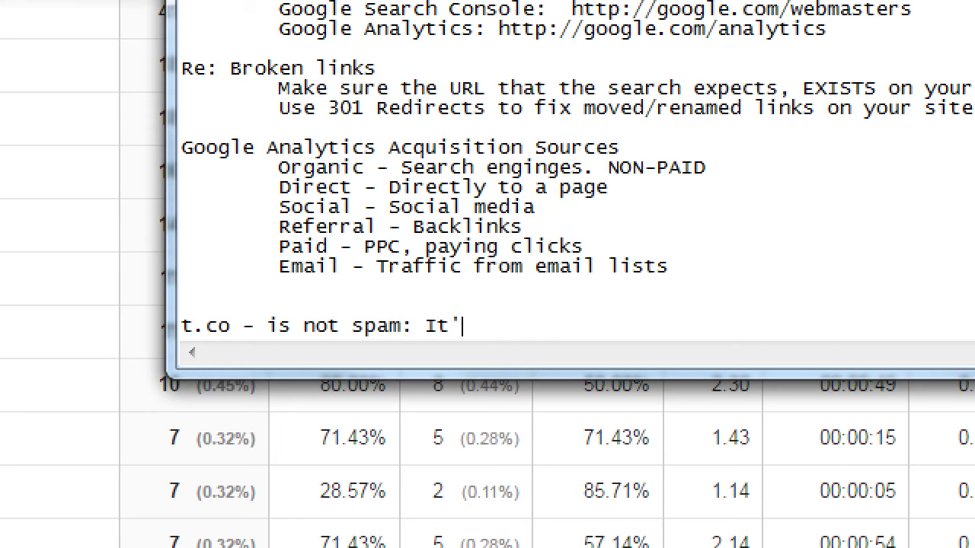
pyautogui.write("s Twitter's shor")
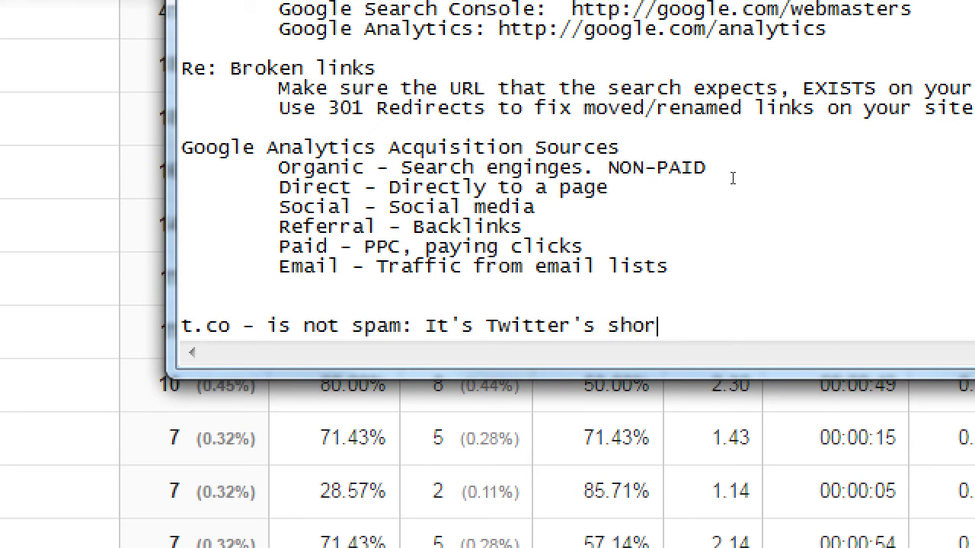
pyautogui.write('t link syst')
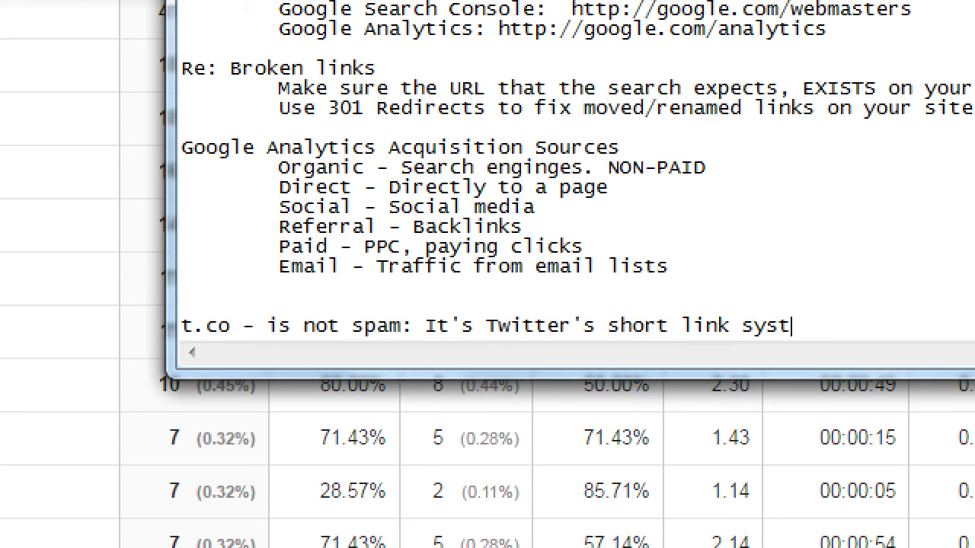
pyautogui.write('em')
pyautogui.press('Return')
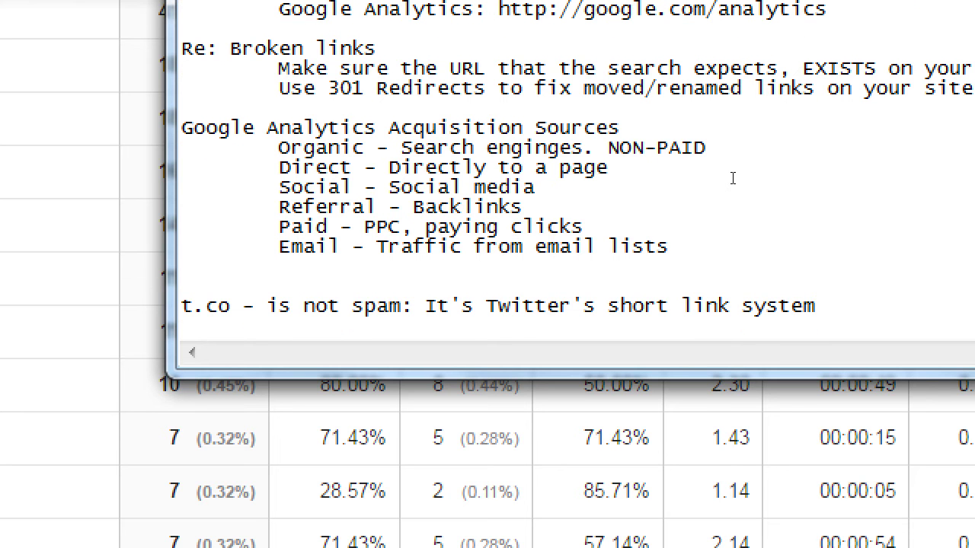
# Add the line "goo.gl - not spam: It's google's short link system" below the t.co note.
pyautogui.write('goo.gl - not spam:')
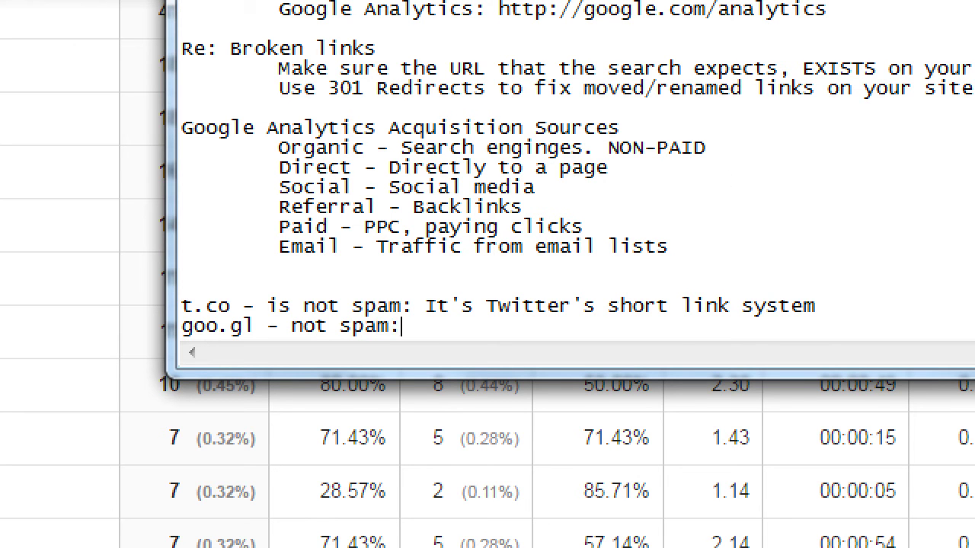
pyautogui.write(" It's goog")
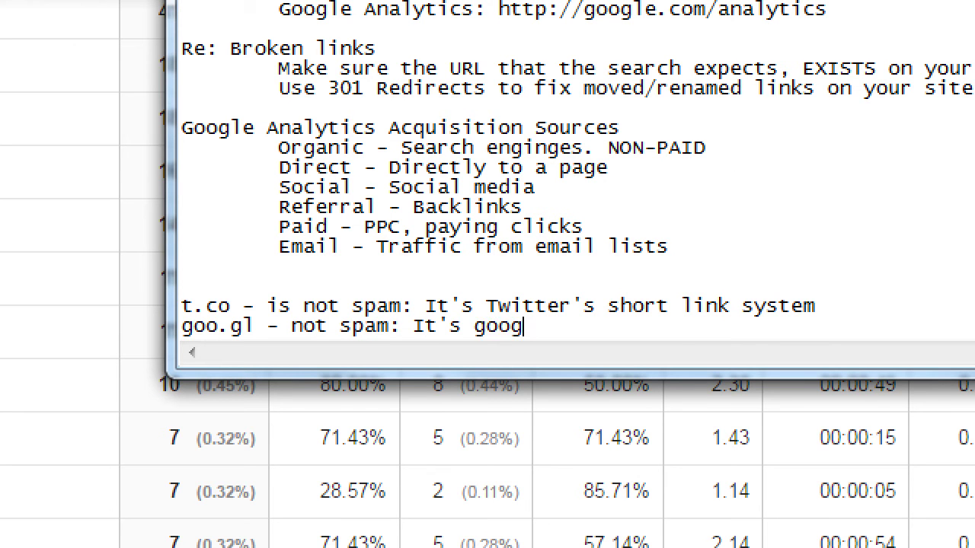
pyautogui.write("le's short links ")
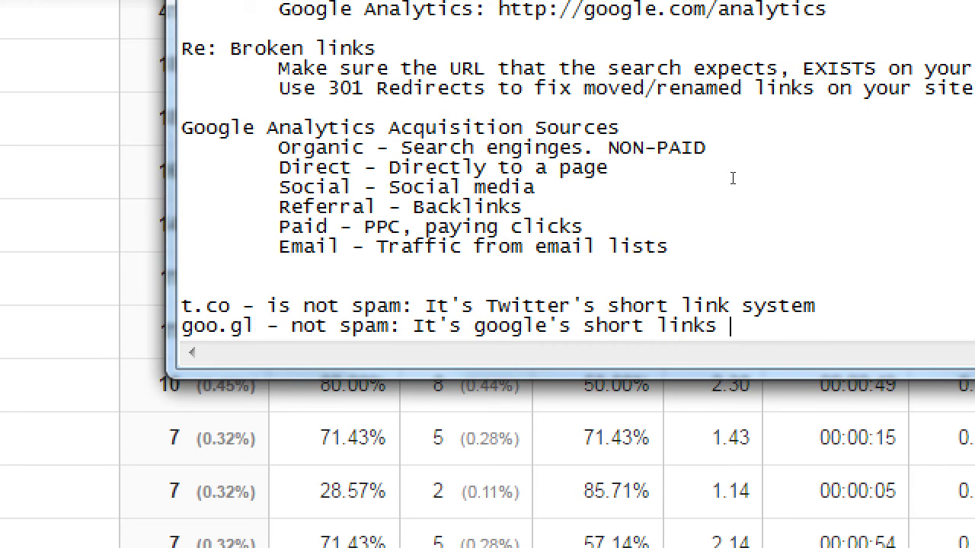
pyautogui.write('sy')
pyautogui.press('BackSpace')
pyautogui.press('BackSpace')
pyautogui.press('BackSpace')
pyautogui.press('BackSpace')
pyautogui.write('sytem')
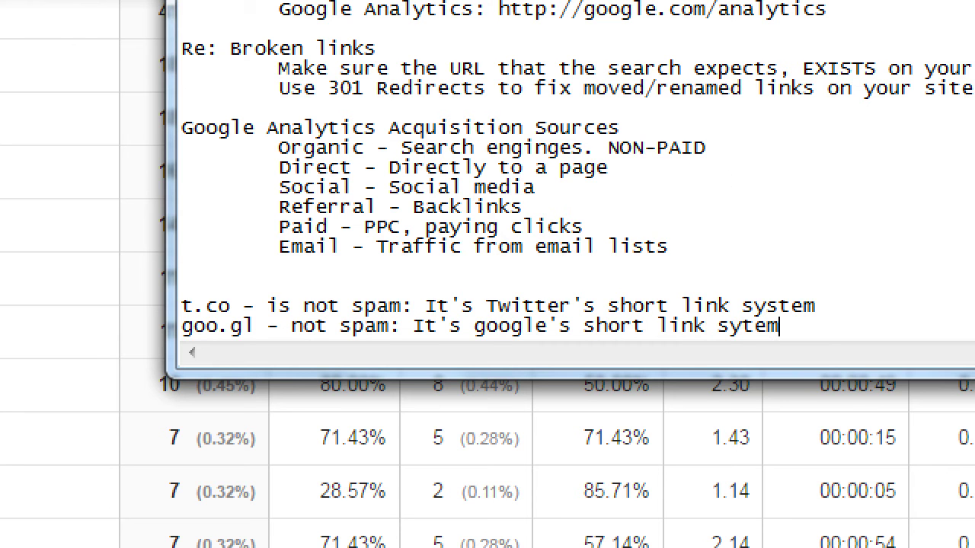
pyautogui.press('Left')
pyautogui.press('Left')
pyautogui.press('Left')
pyautogui.write('s')
# Insert spaces after "t.co" so its dash lines up with the dash of the goo.gl note.
pyautogui.hotkey('ctrl', 'Left')
pyautogui.hotkey('ctrl', 'Left')
pyautogui.hotkey('ctrl', 'Left')
pyautogui.hotkey('ctrl', 'Left')
pyautogui.hotkey('ctrl', 'Left')
pyautogui.hotkey('ctrl', 'Left')
pyautogui.hotkey('ctrl', 'Left')
pyautogui.press('Left')
pyautogui.press('Left')
pyautogui.press('Down')
pyautogui.press('End')
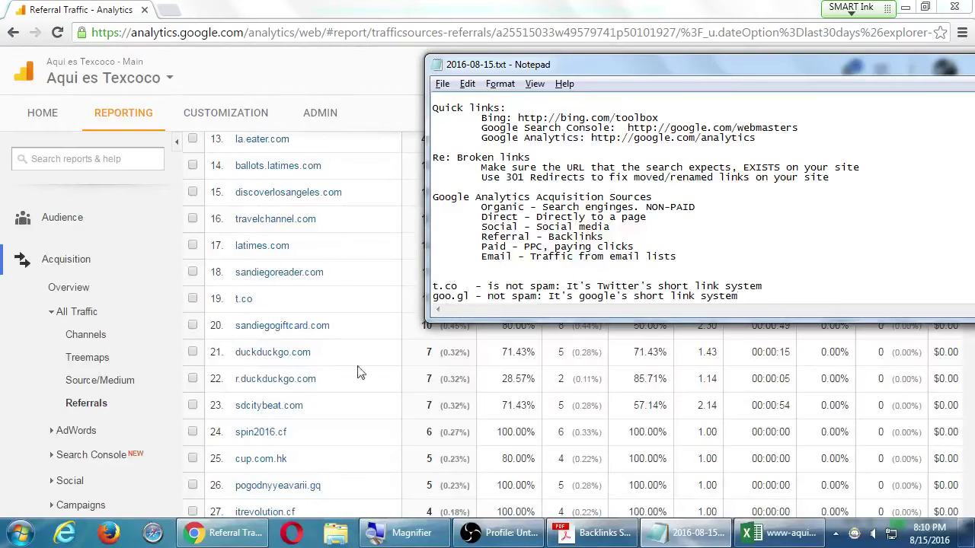
# Switch back to Google Analytics in Chrome, open the duckduckgo.com referral source and visit its referring page.
pyautogui.click(336, 92)
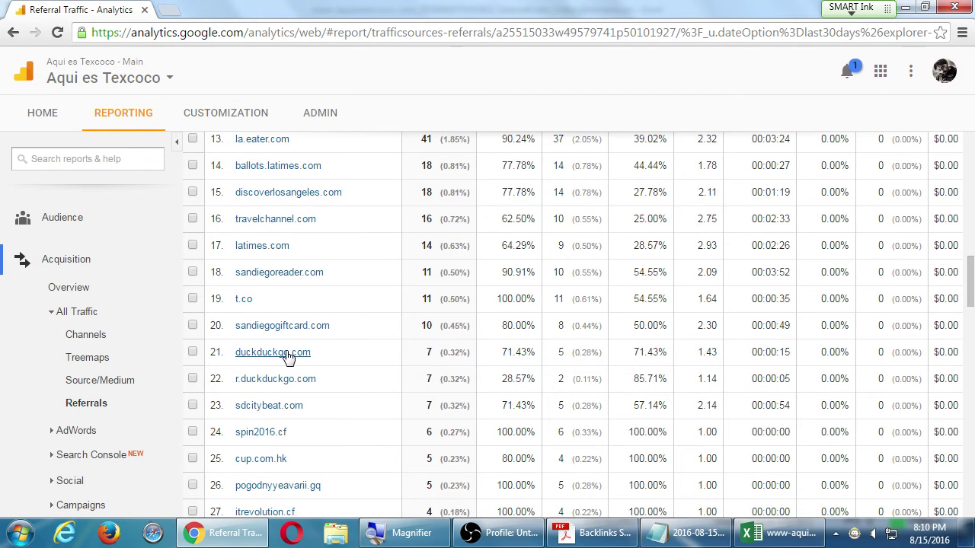
pyautogui.click(287, 355)
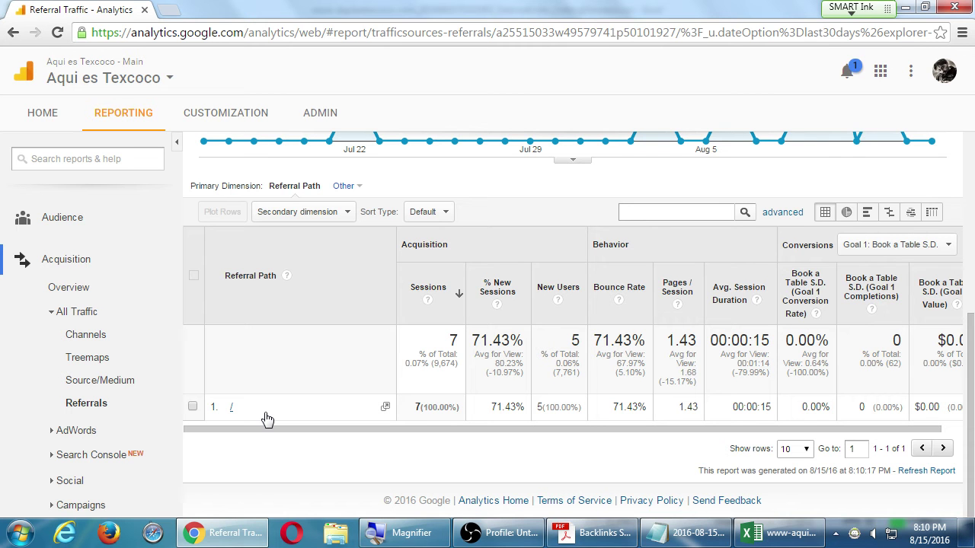
pyautogui.click(385, 407)
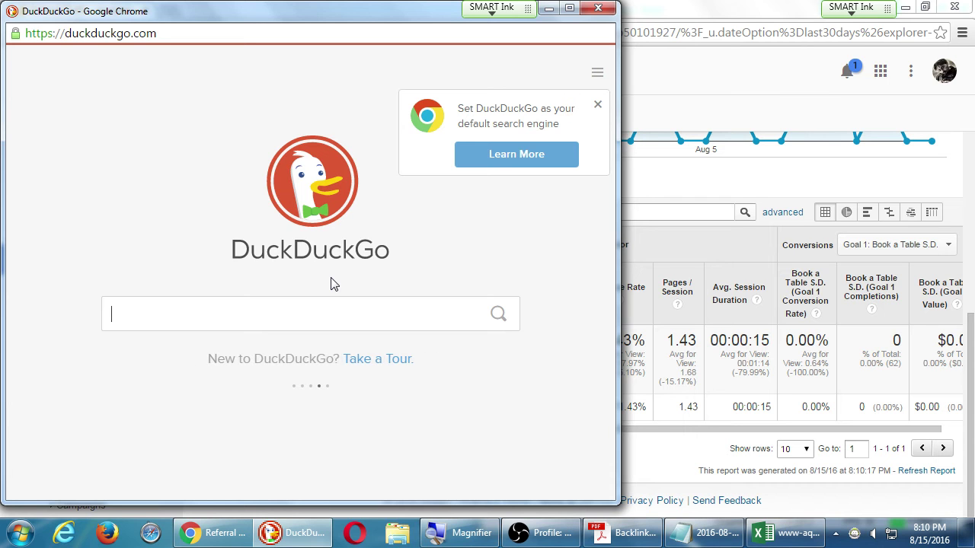
# Read through the DuckDuckGo tour page in a maximized window and close that window.
pyautogui.click(391, 363)
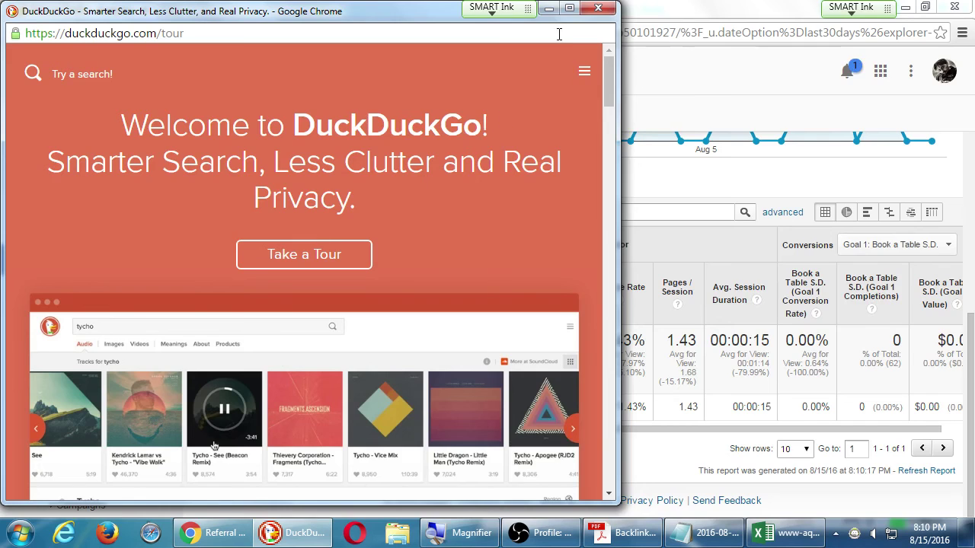
pyautogui.click(569, 8)
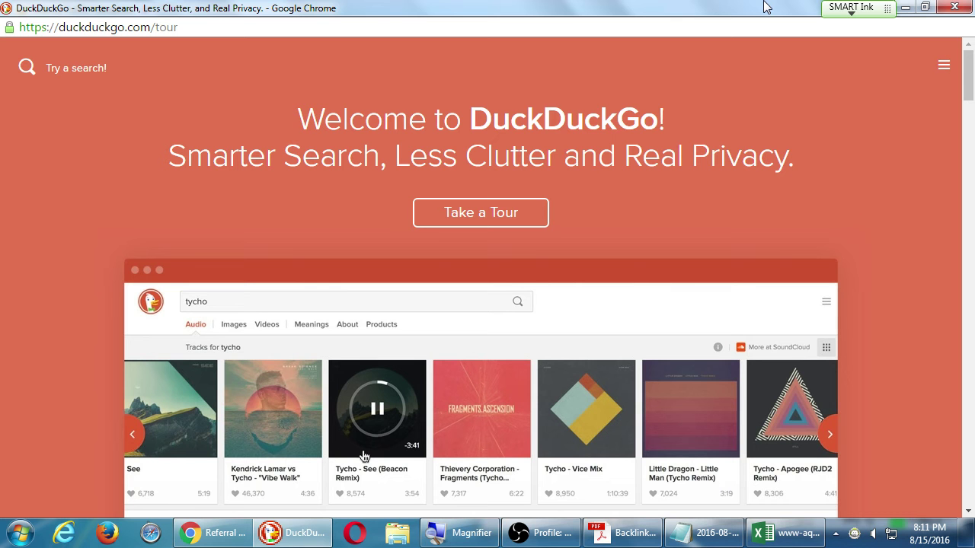
pyautogui.scroll(-8, 838, 186)
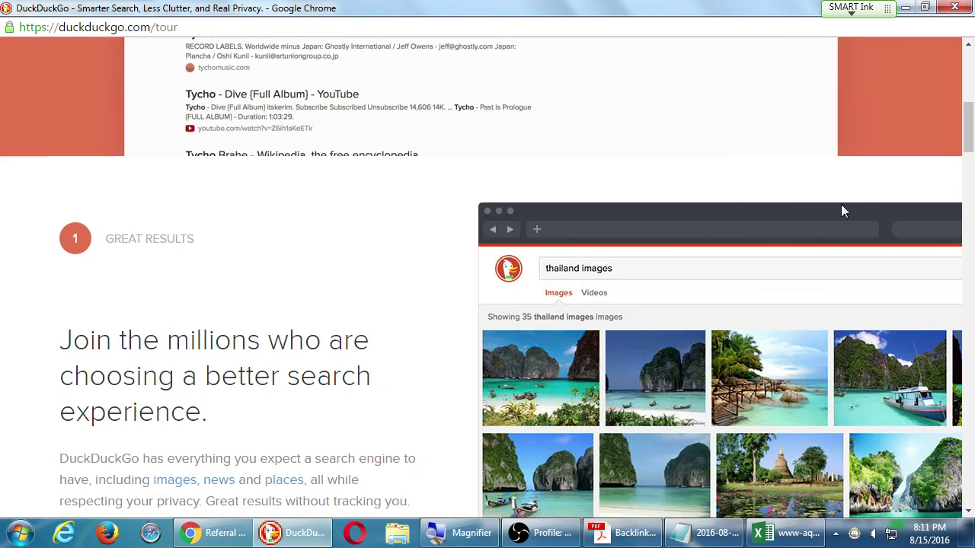
pyautogui.scroll(-2, 272, 326)
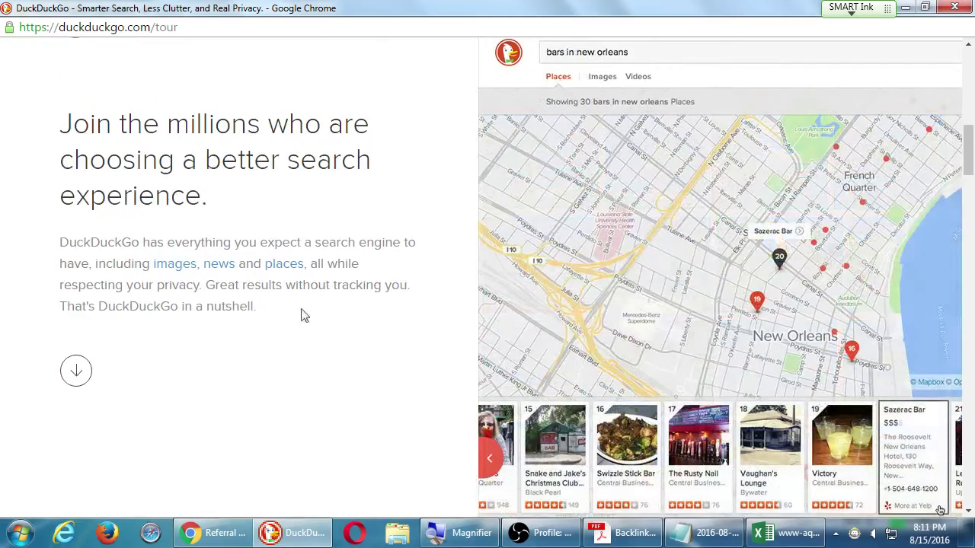
pyautogui.scroll(-5, 401, 178)
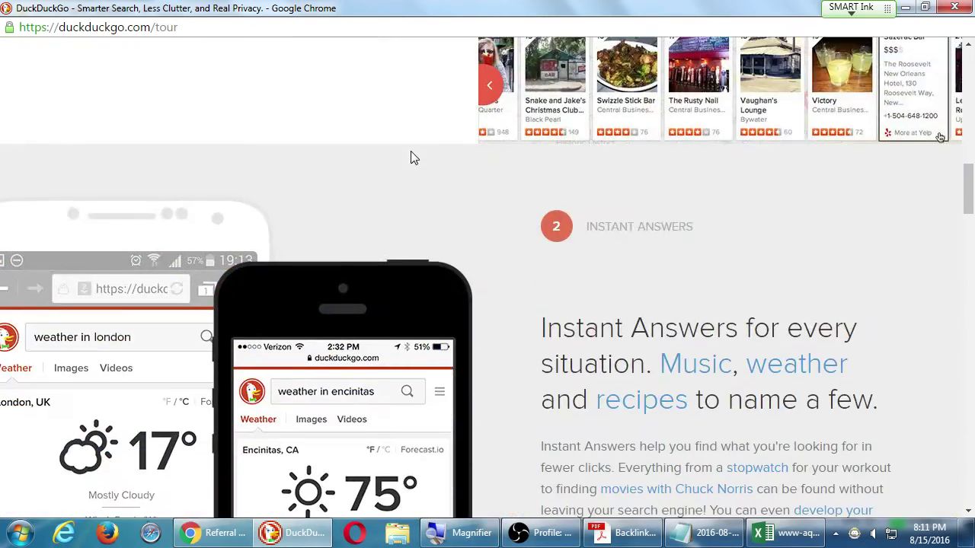
pyautogui.scroll(-3, 417, 157)
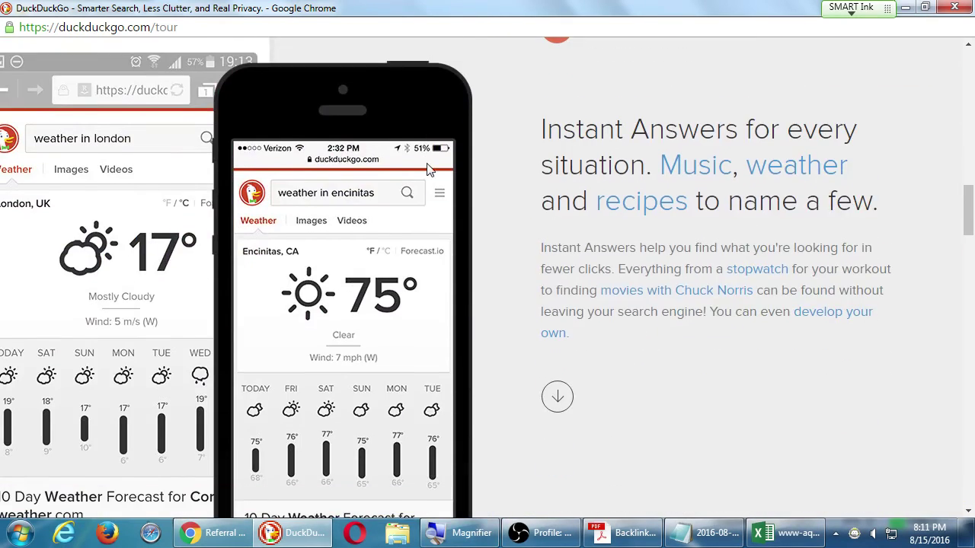
pyautogui.scroll(-2, 426, 169)
pyautogui.scroll(-6, 426, 166)
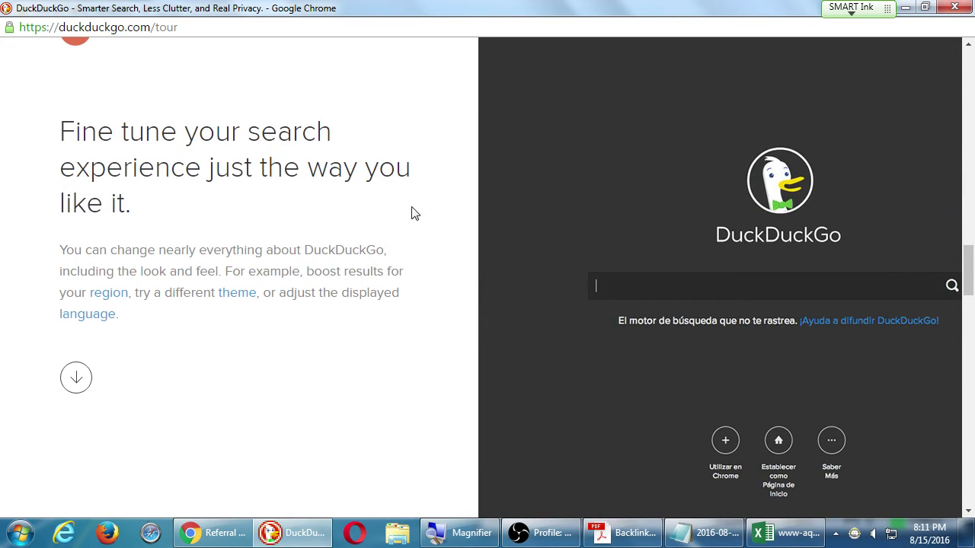
pyautogui.click(953, 7)
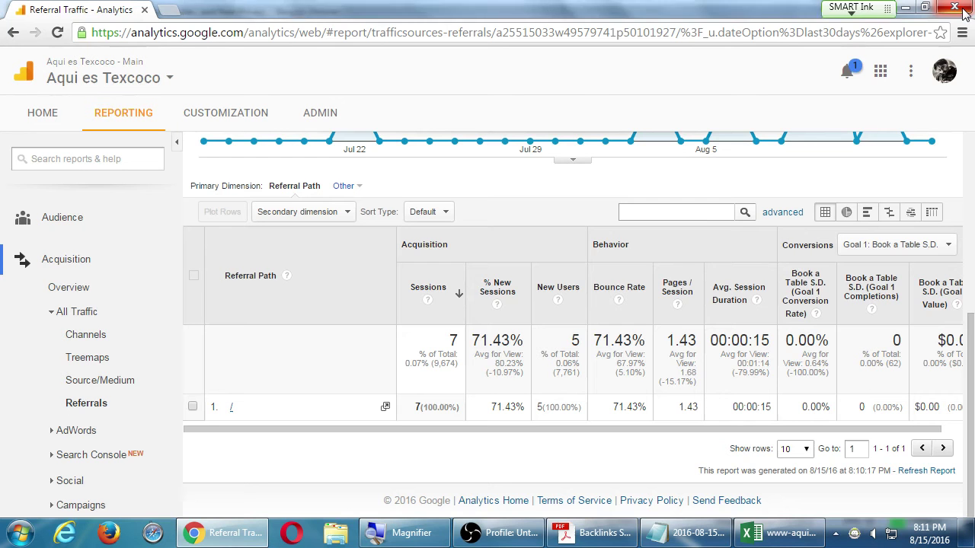
# Return to the full Referrals report and review its first ten referring sources.
pyautogui.click(95, 407)
pyautogui.scroll(-2, 392, 389)
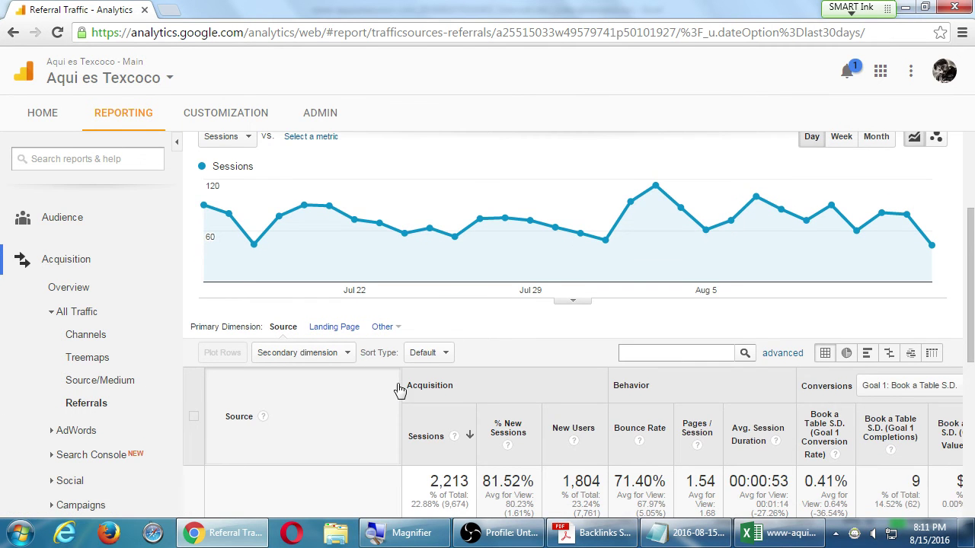
pyautogui.scroll(-5, 397, 388)
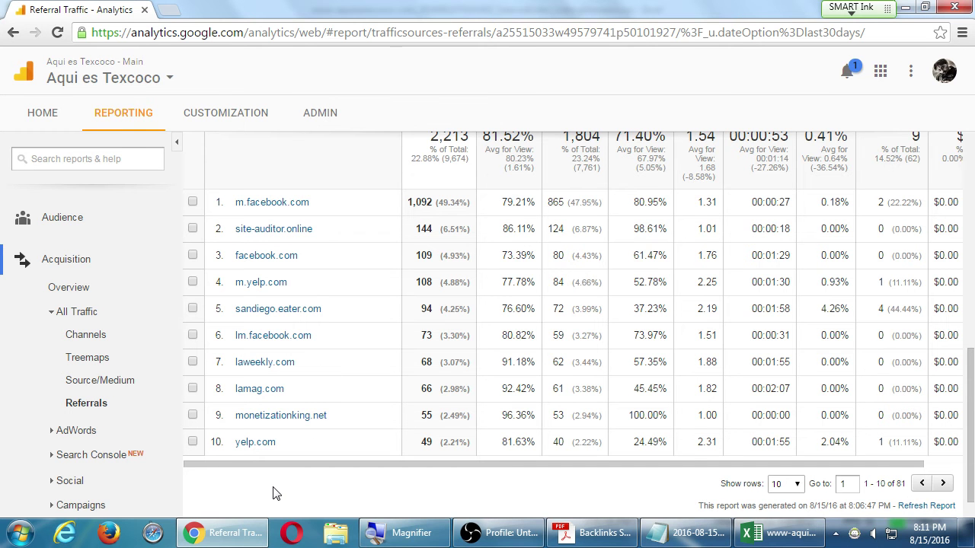
# Open the laweekly.com referral source and examine its referral paths and sessions chart.
pyautogui.click(266, 363)
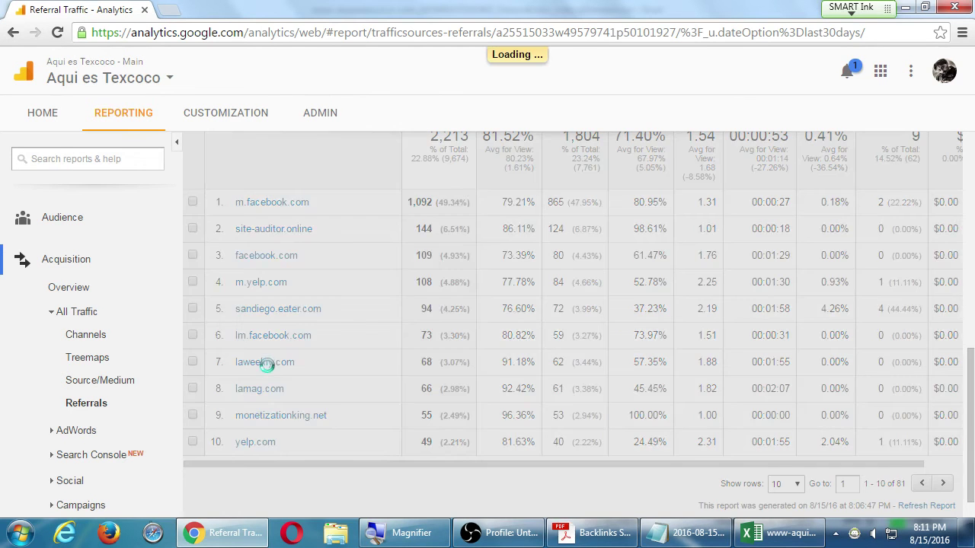
pyautogui.scroll(-4, 284, 430)
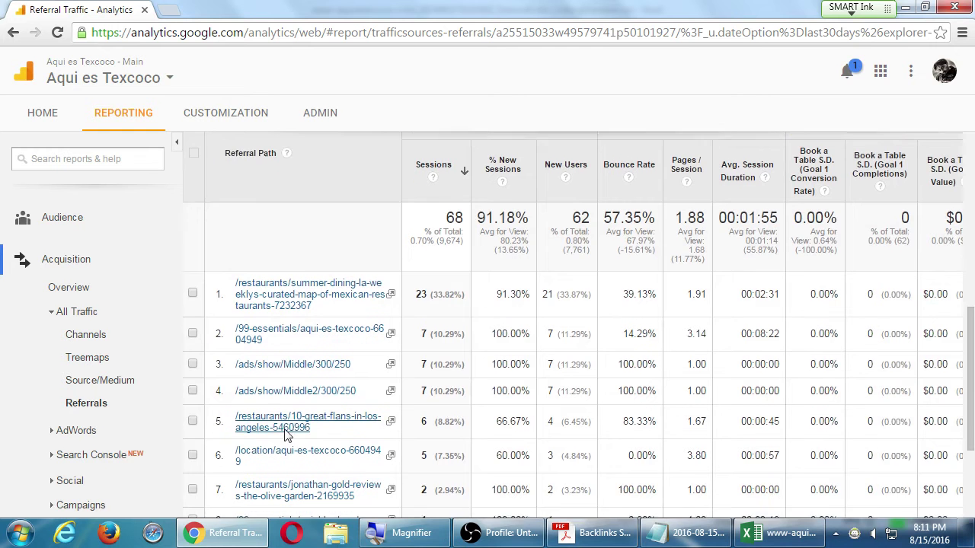
pyautogui.scroll(5, 322, 381)
pyautogui.scroll(-5, 322, 385)
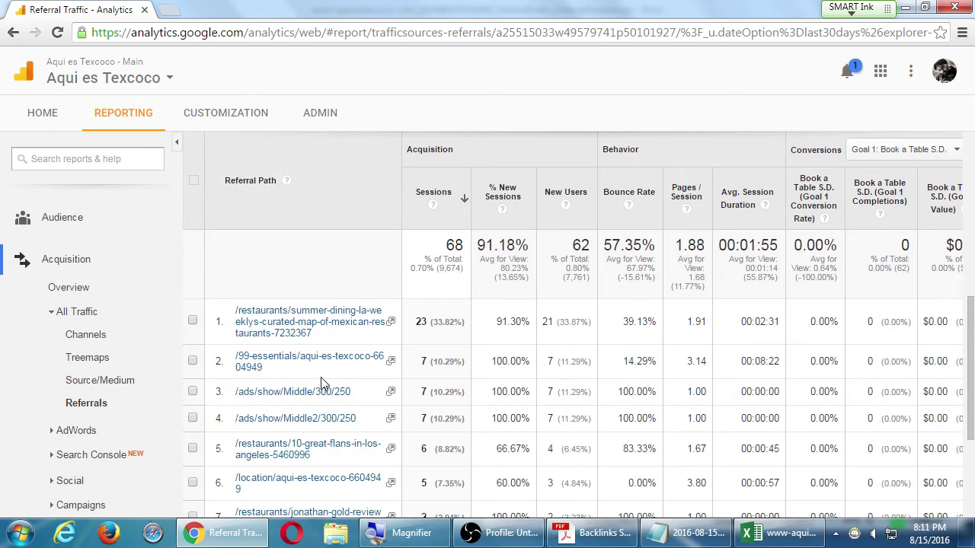
pyautogui.scroll(5, 322, 382)
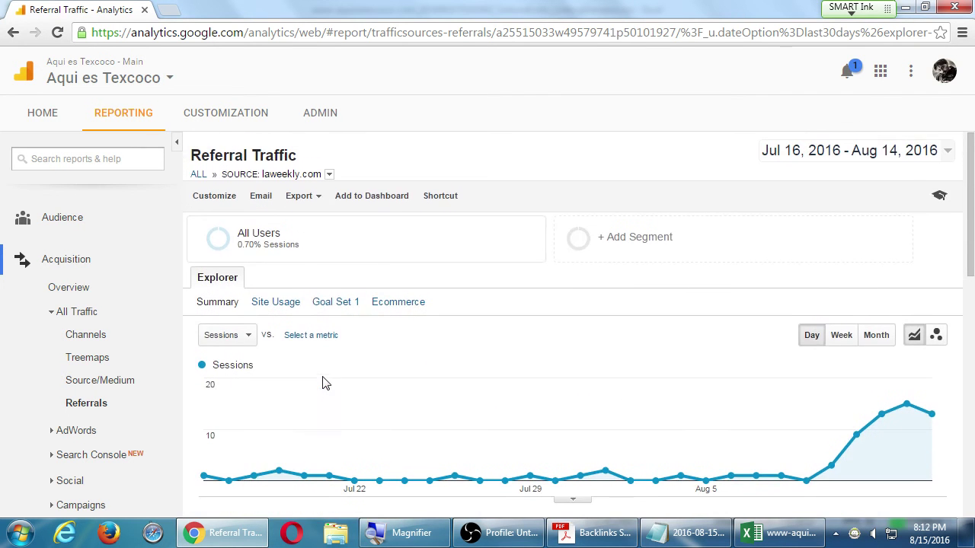
# Review the laweekly.com referral paths and open the Olive Garden review's referring page in a maximized window.
pyautogui.scroll(-3, 348, 365)
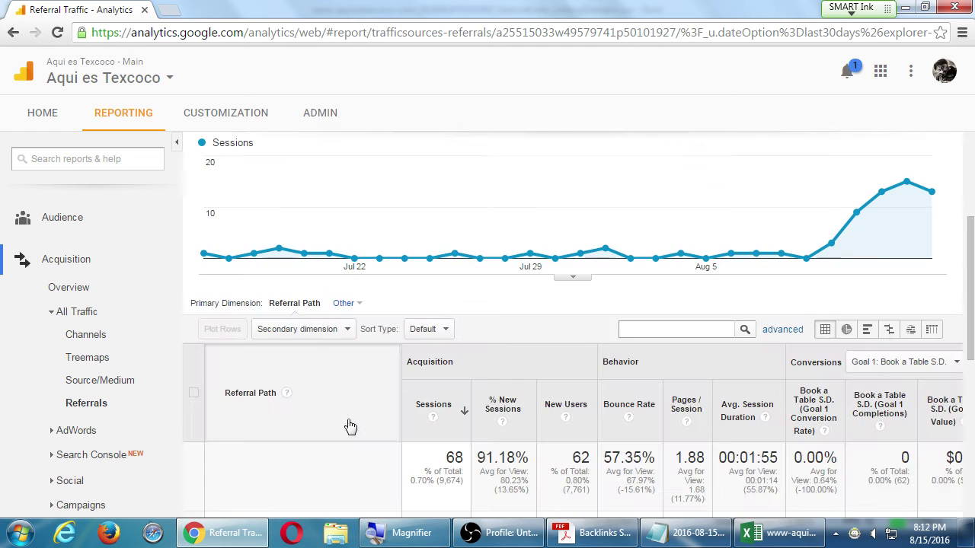
pyautogui.scroll(1, 356, 403)
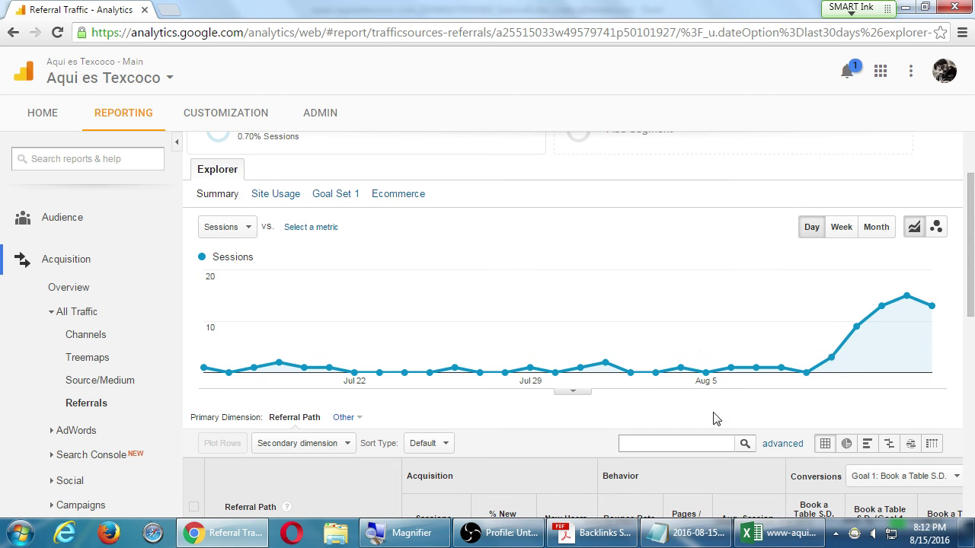
pyautogui.scroll(-5, 713, 418)
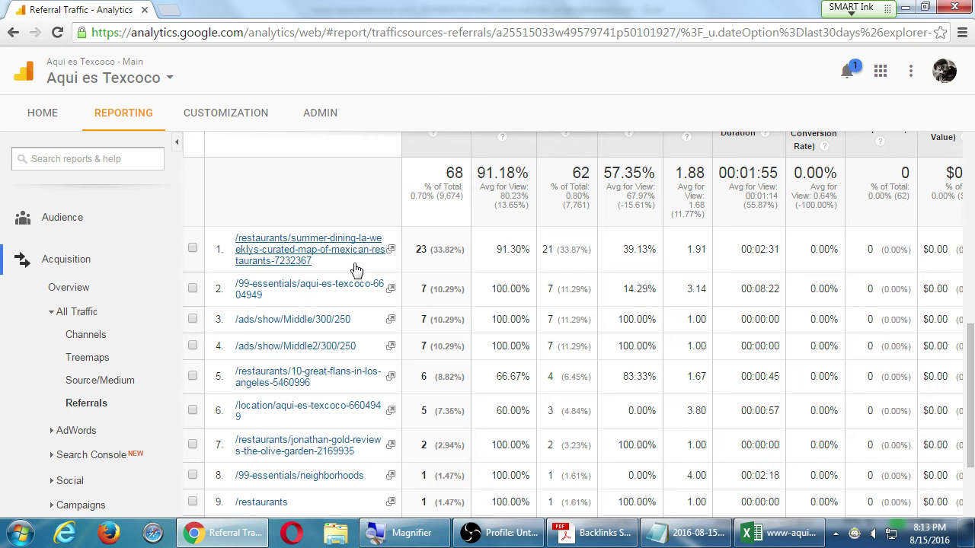
pyautogui.click(390, 447)
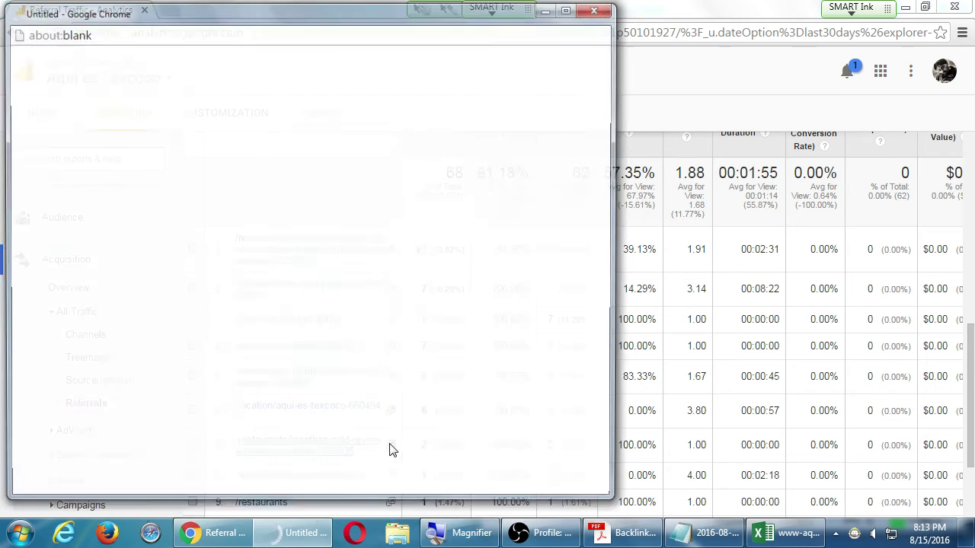
pyautogui.click(569, 9)
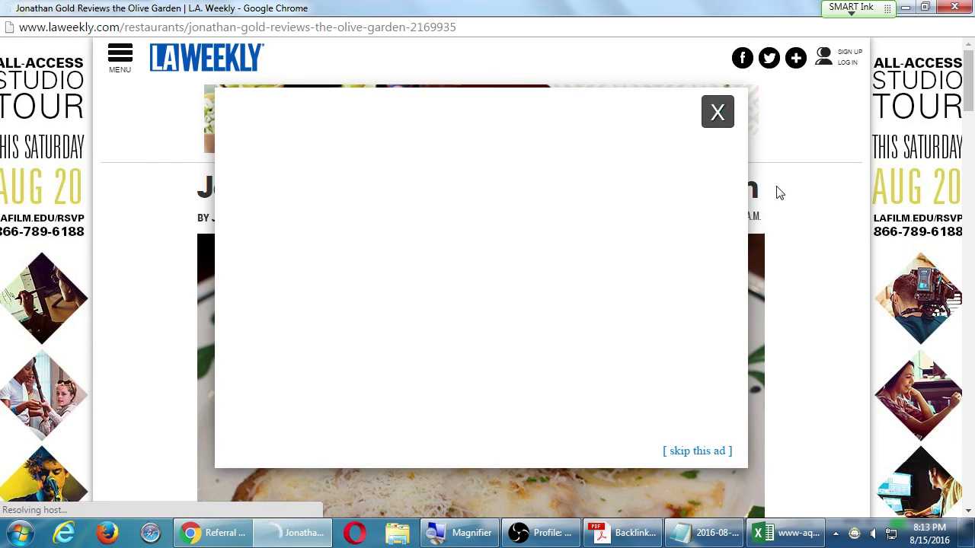
# Search the Olive Garden review page for "tex" and dismiss the page search.
pyautogui.scroll(-15, 778, 194)
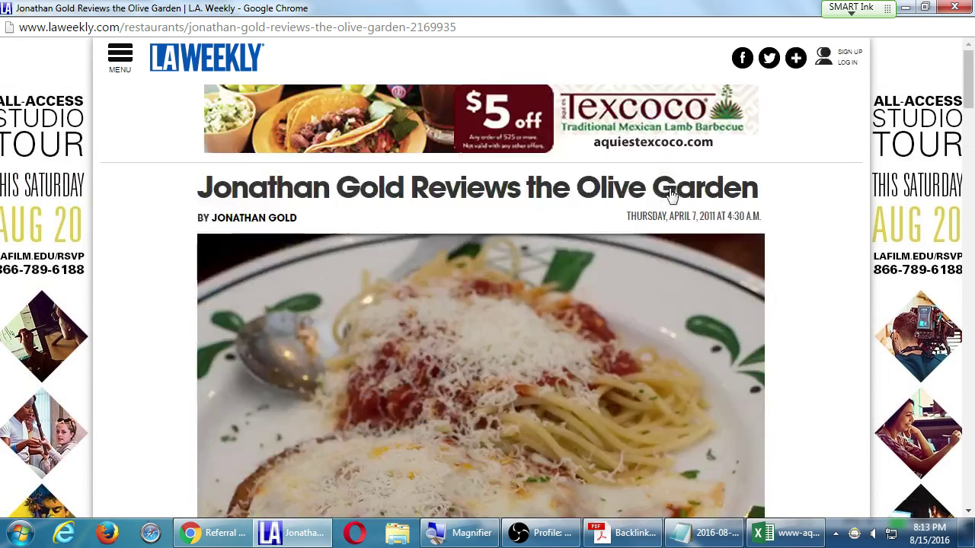
pyautogui.hotkey('ctrl', 'f')
pyautogui.write('t')
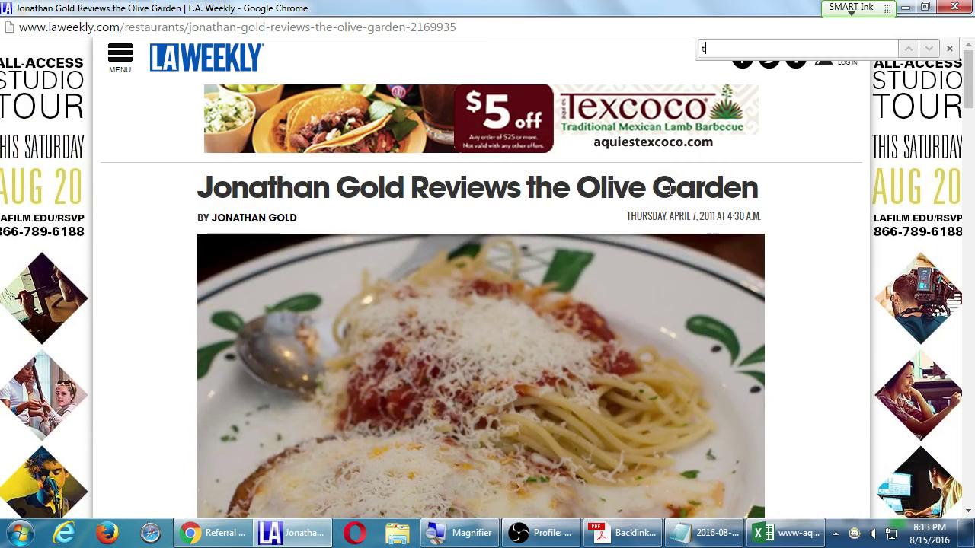
pyautogui.write('ex')
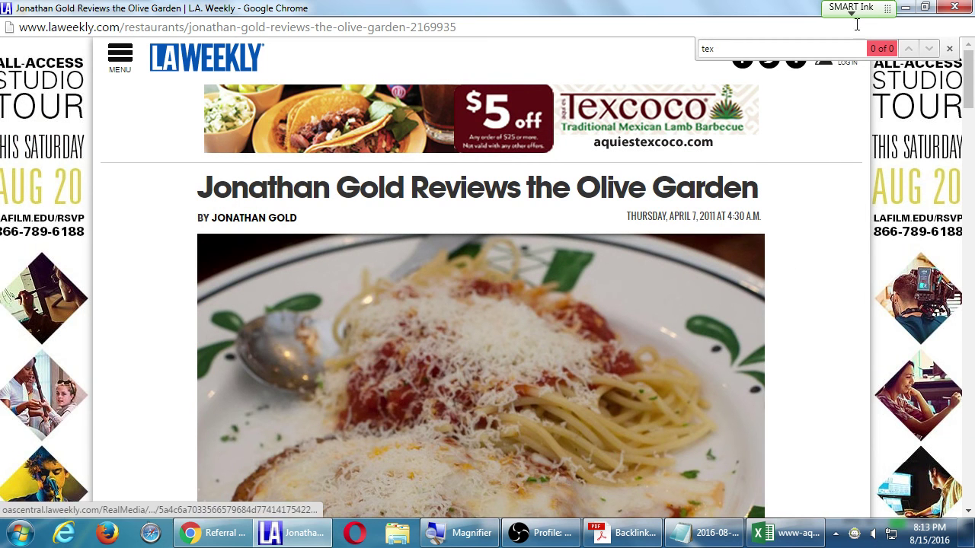
pyautogui.click(949, 48)
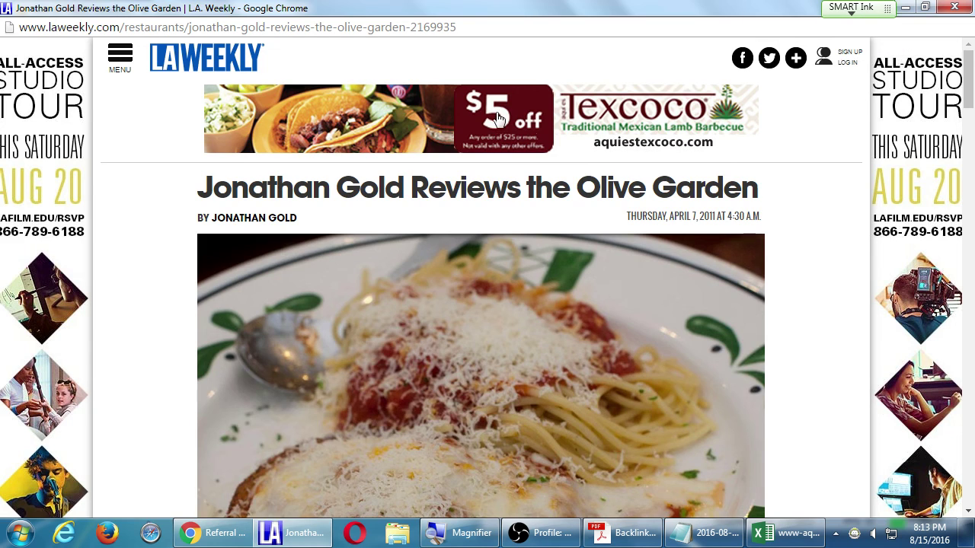
# Read through the Olive Garden article down to its closing restaurant details and close its window.
pyautogui.scroll(-15, 742, 182)
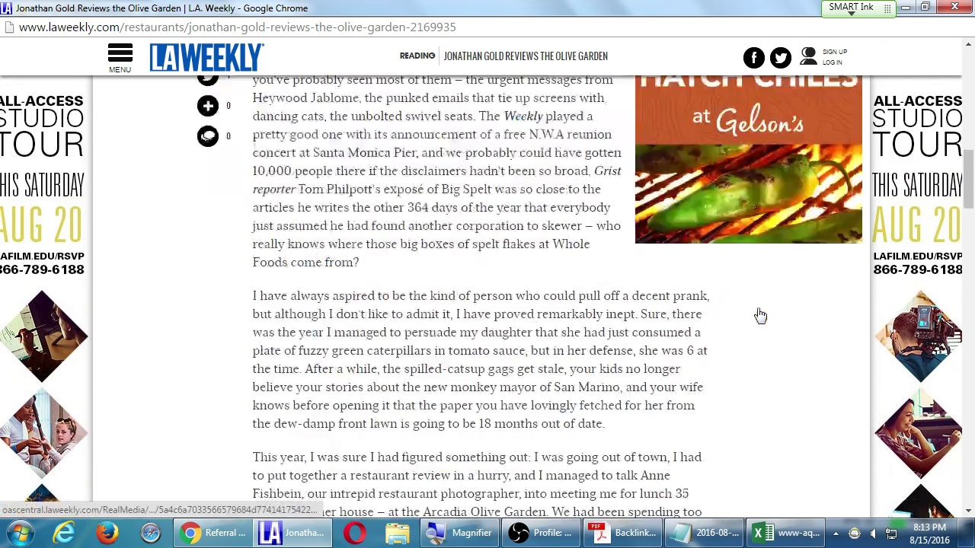
pyautogui.scroll(-10, 760, 315)
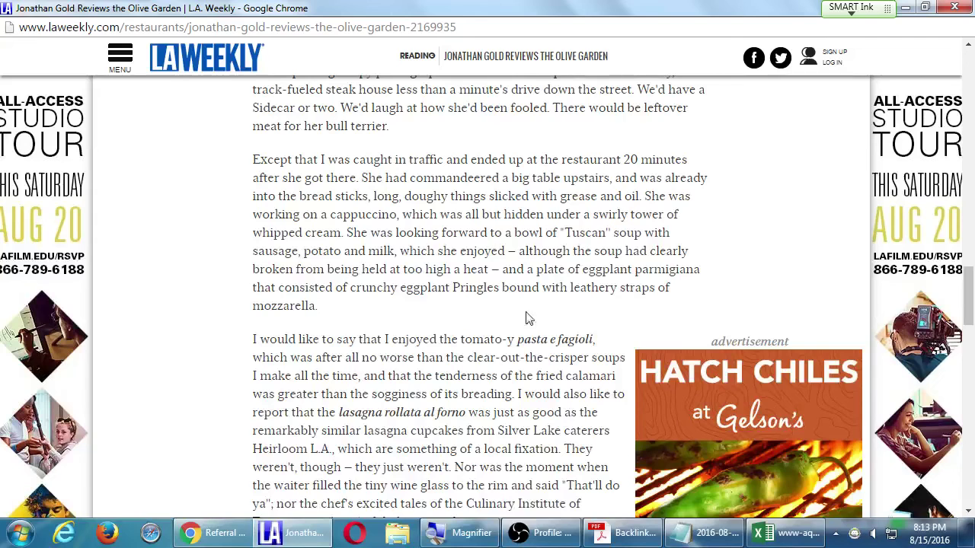
pyautogui.scroll(-3, 495, 297)
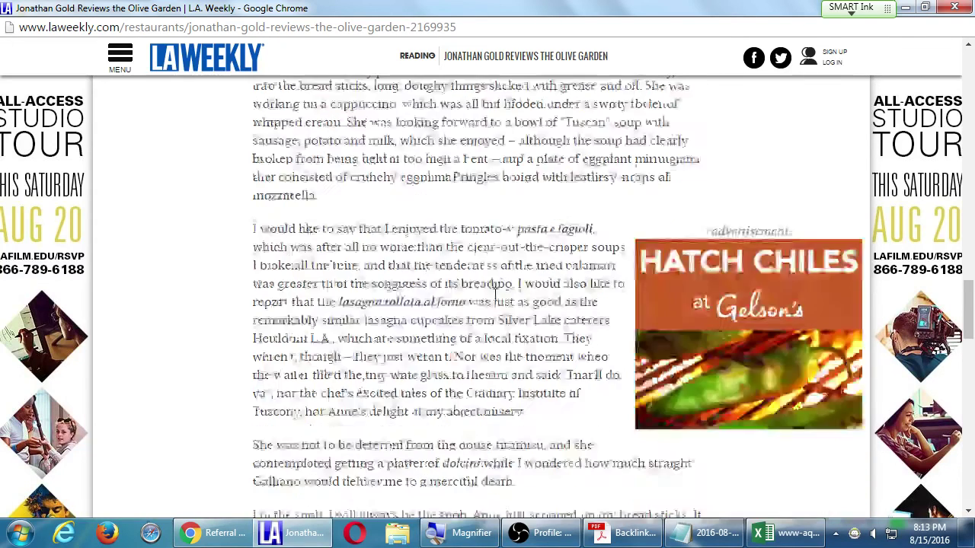
pyautogui.scroll(-5, 495, 297)
pyautogui.scroll(2, 495, 300)
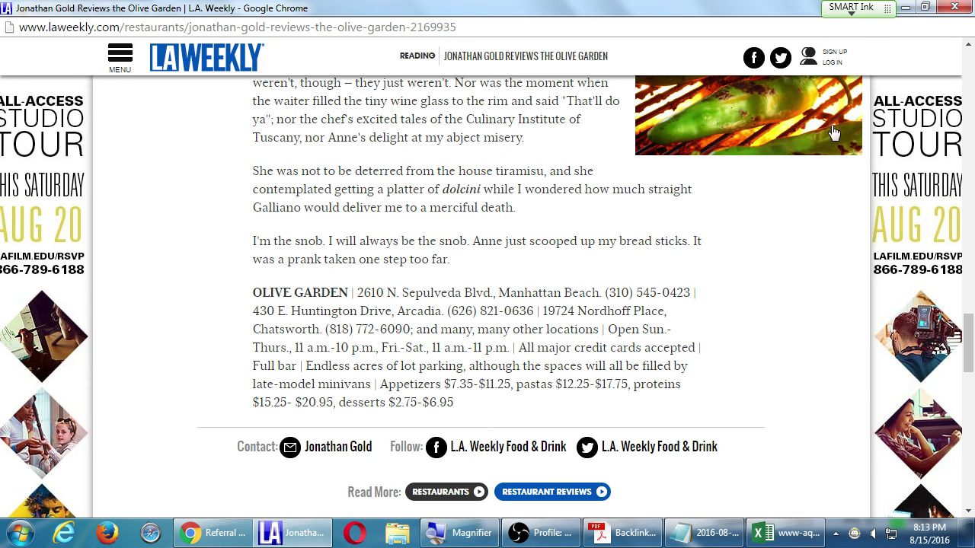
pyautogui.click(954, 7)
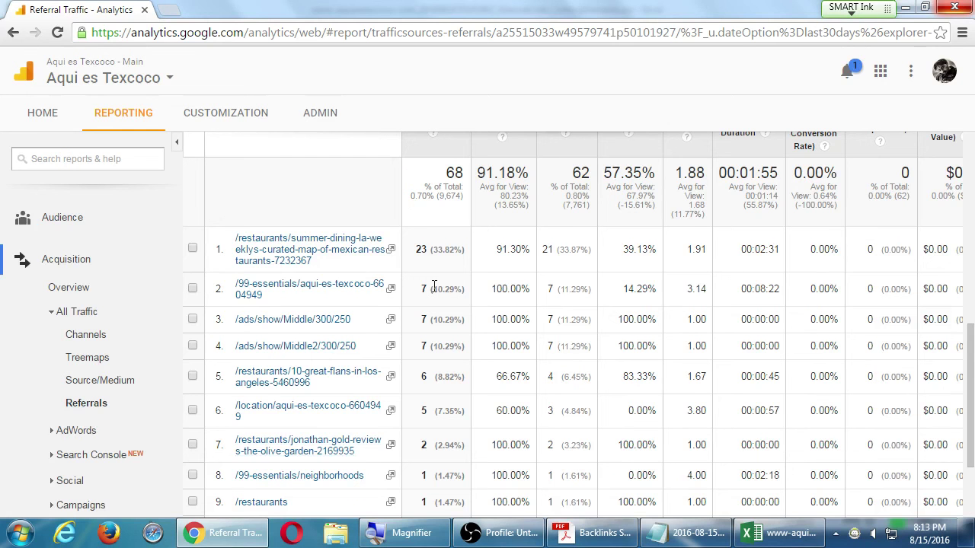
# Extend the laweekly.com referral report's date range to Jun 1, 2016 - Aug 14, 2016 and review its referral paths.
pyautogui.scroll(-3, 434, 286)
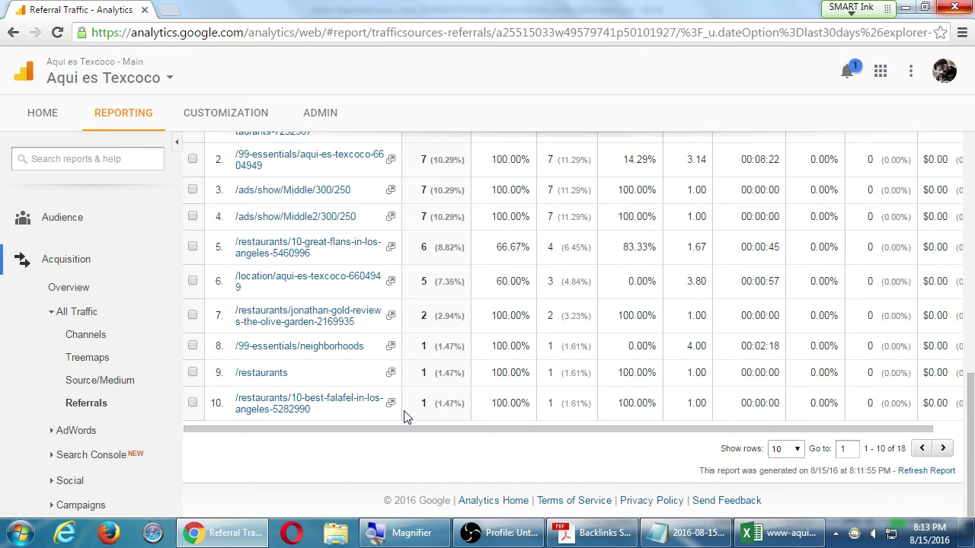
pyautogui.scroll(10, 420, 389)
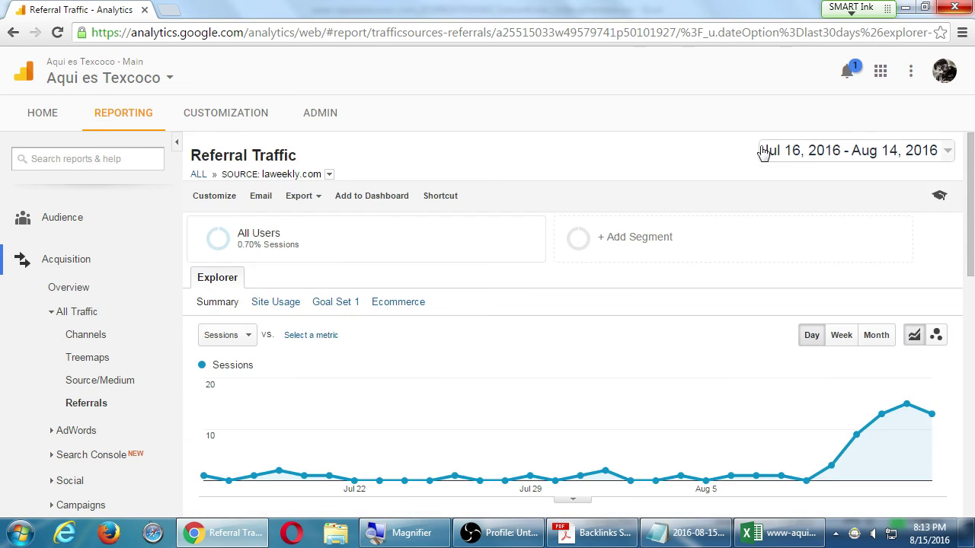
pyautogui.click(798, 156)
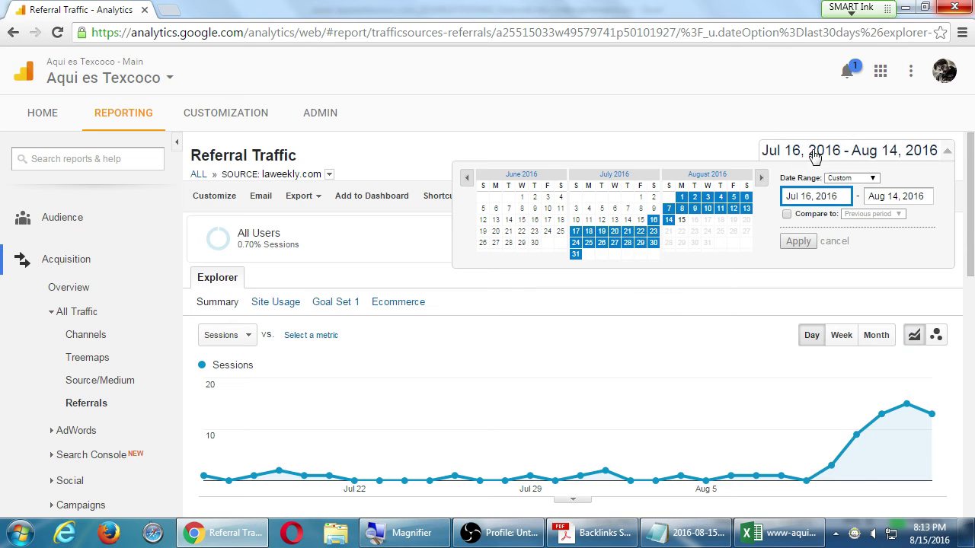
pyautogui.click(521, 196)
pyautogui.click(796, 242)
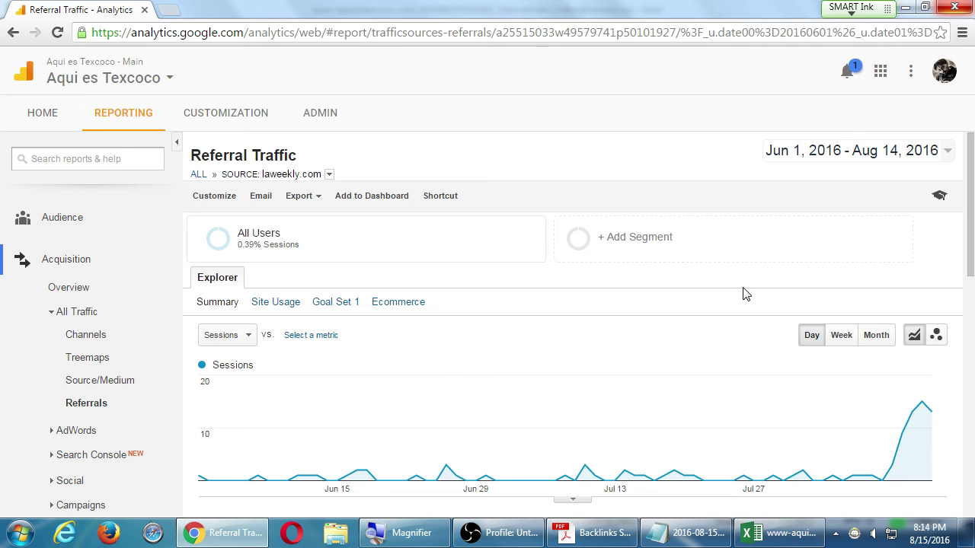
pyautogui.scroll(-6, 746, 294)
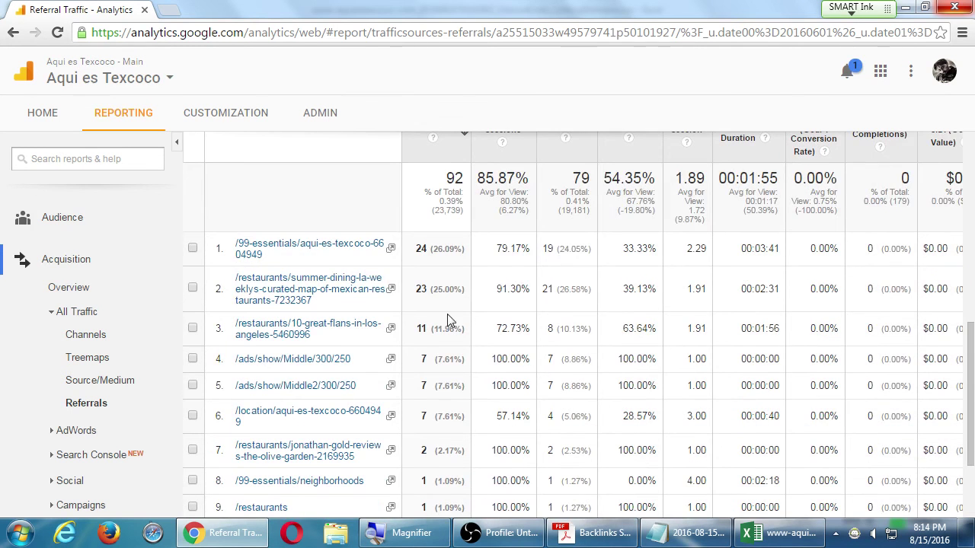
# Collapse the Acquisition reports and open the Behavior Overview report.
pyautogui.click(79, 261)
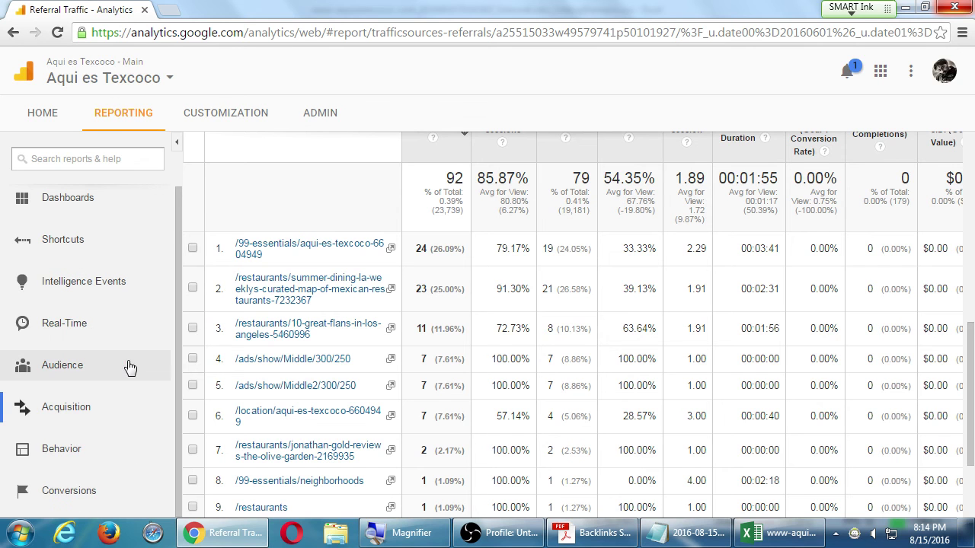
pyautogui.click(82, 451)
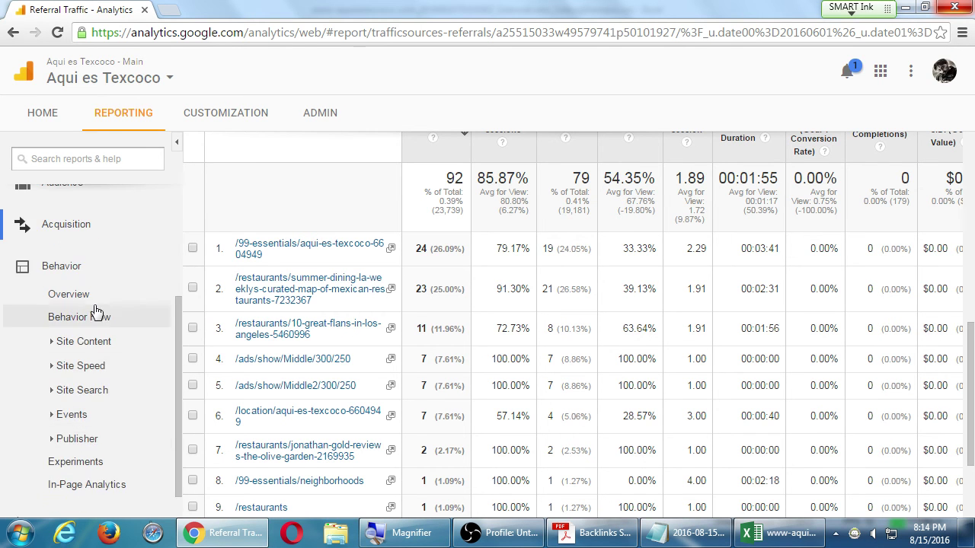
pyautogui.click(69, 294)
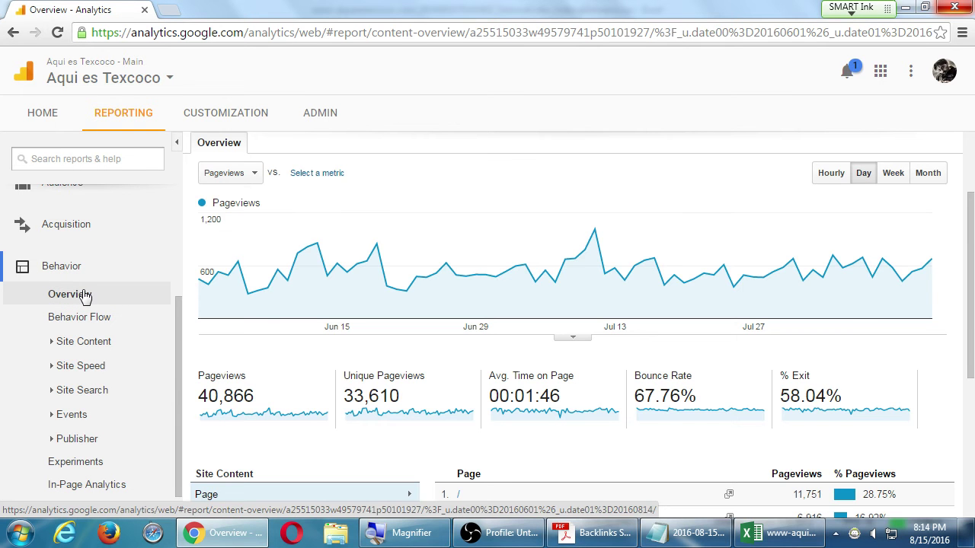
pyautogui.scroll(1, 83, 296)
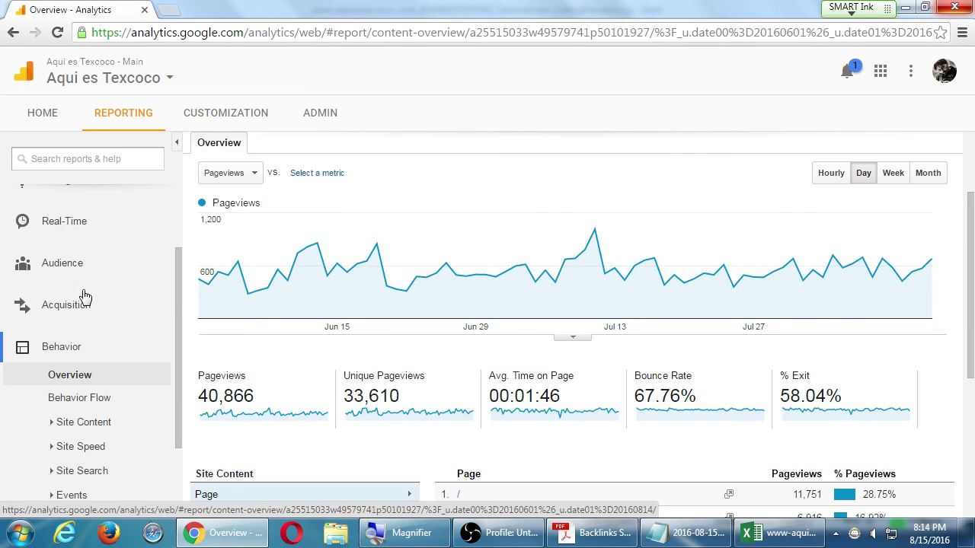